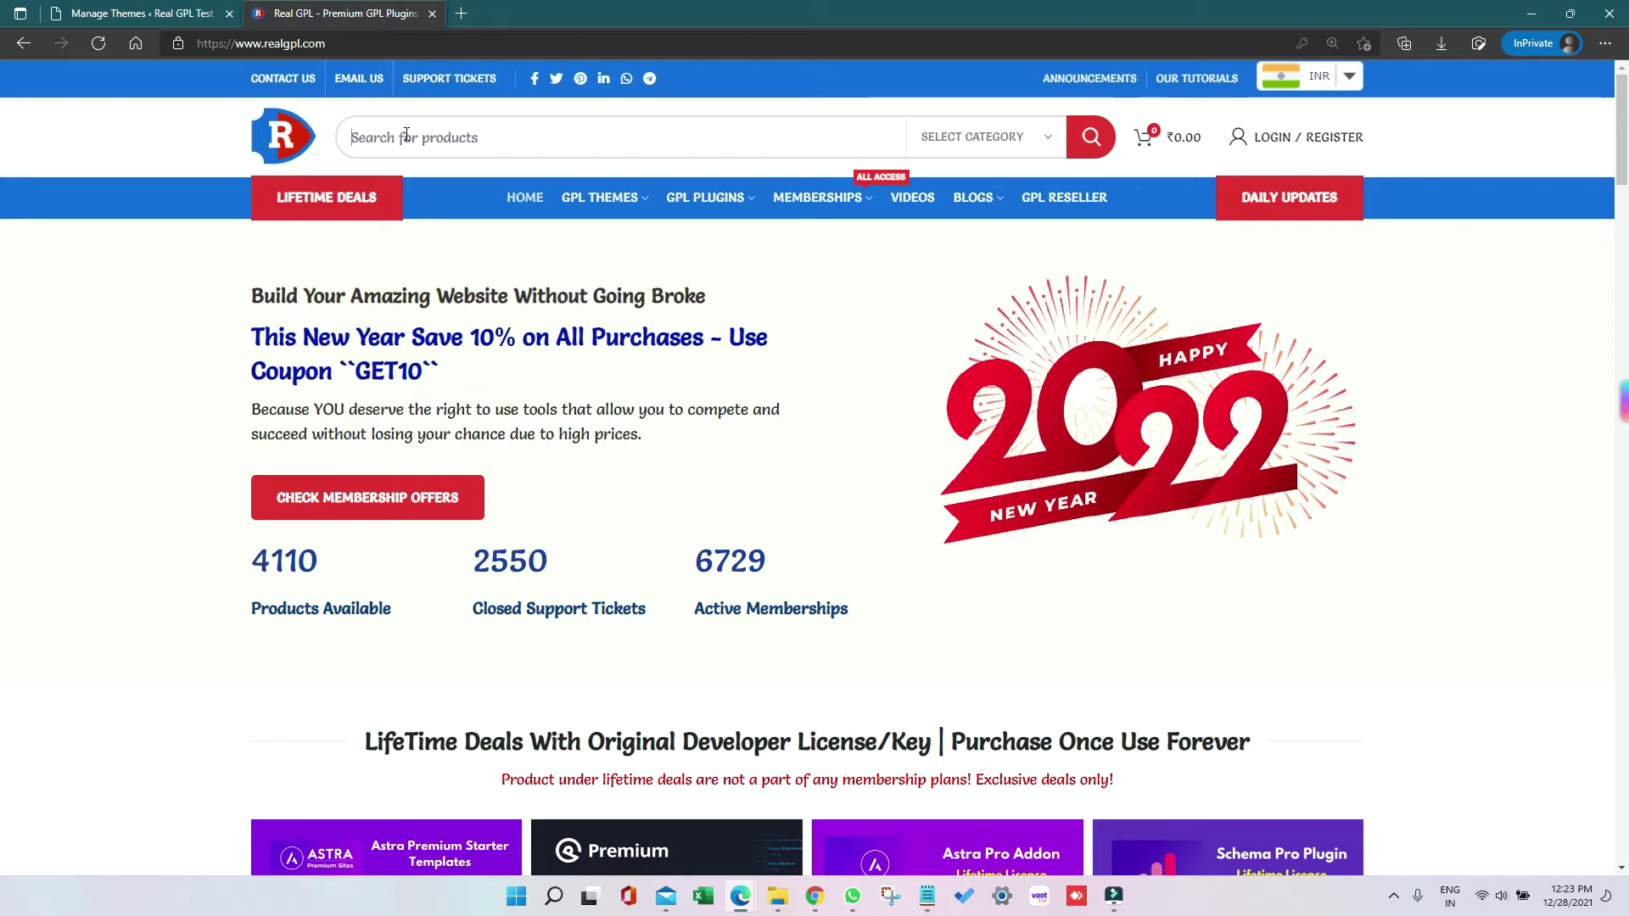
Step: Search Real GPL for 'superio' and open the Superio Theme GPL v1.3.1 product page
click(405, 136)
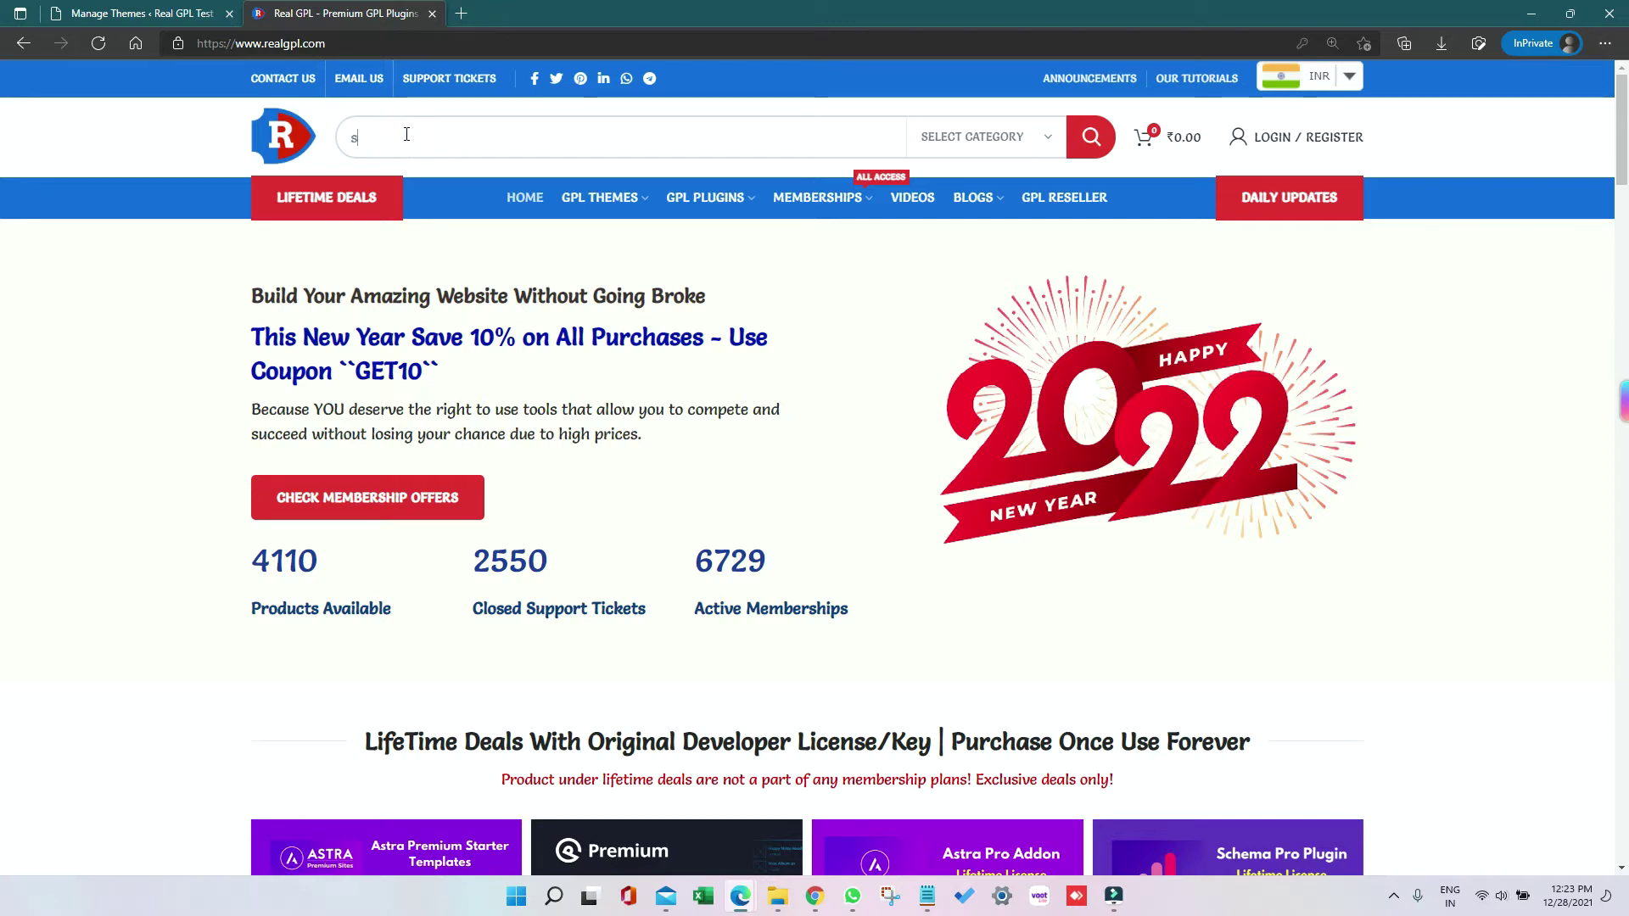
text(superio)
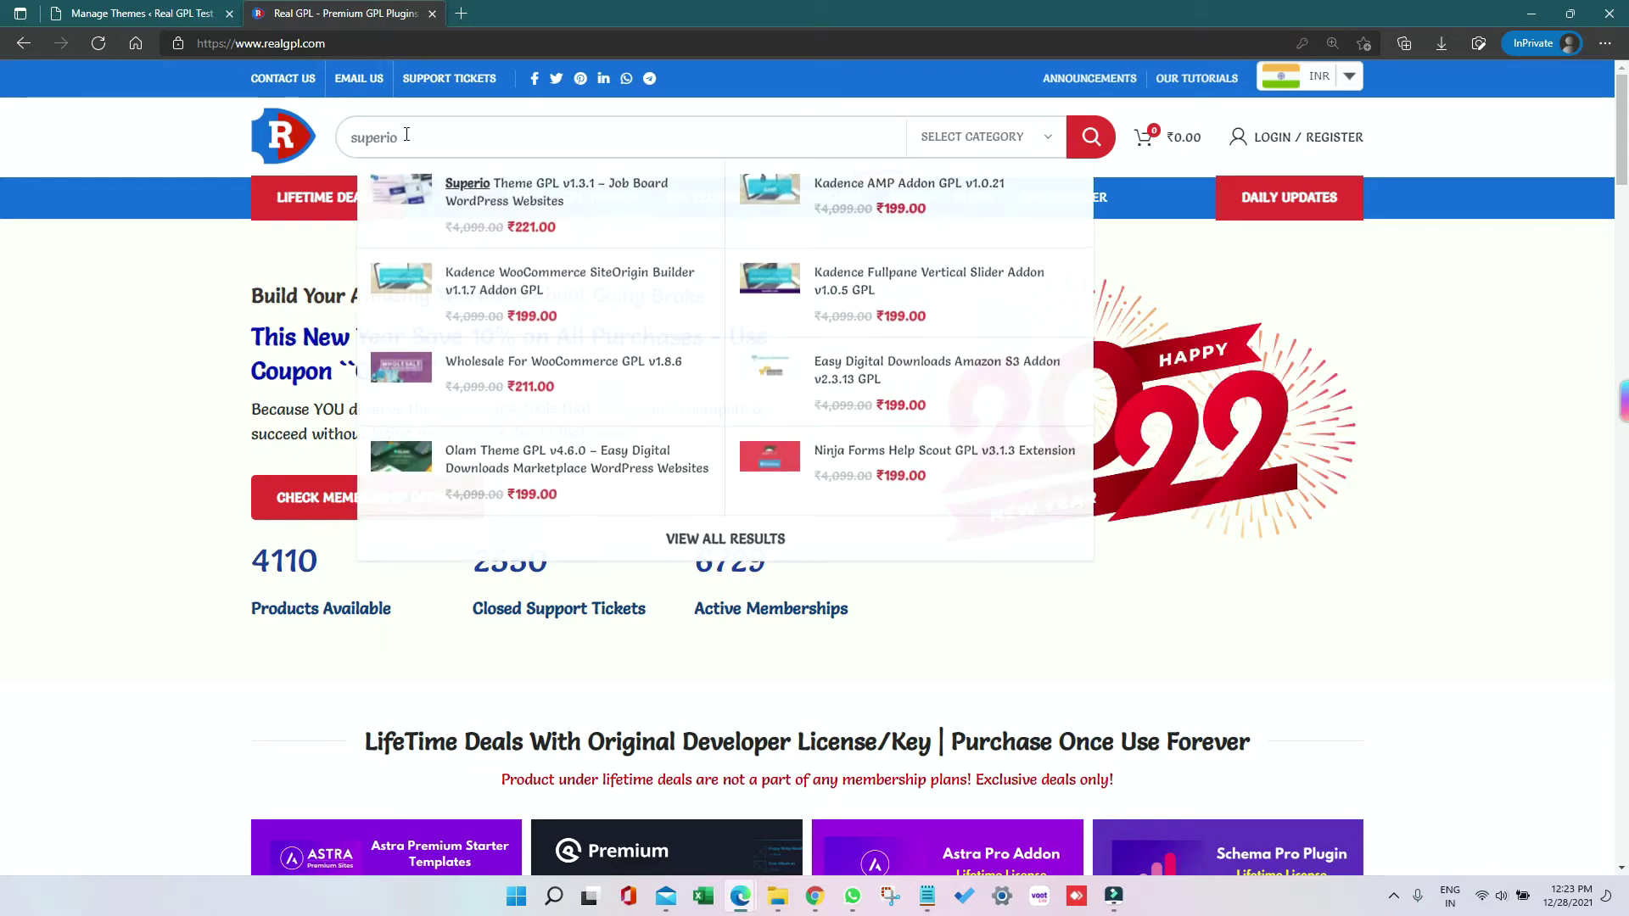
click(637, 204)
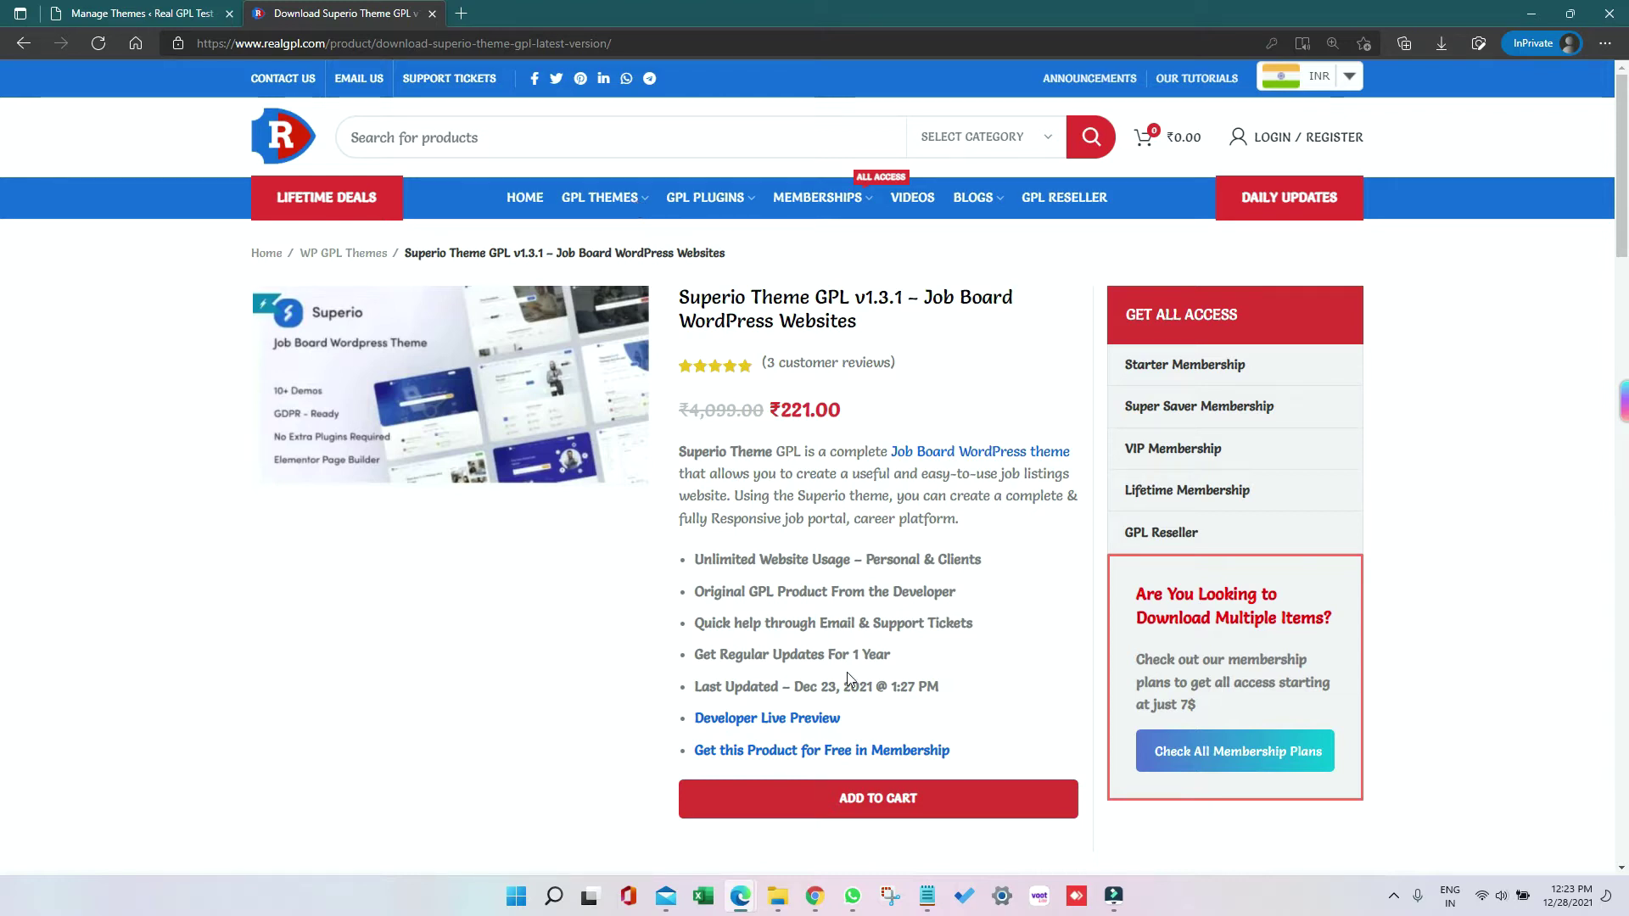
Step: Review superio_theme and superio_child_theme zips in the downloaded folder, then return to Themes
click(776, 896)
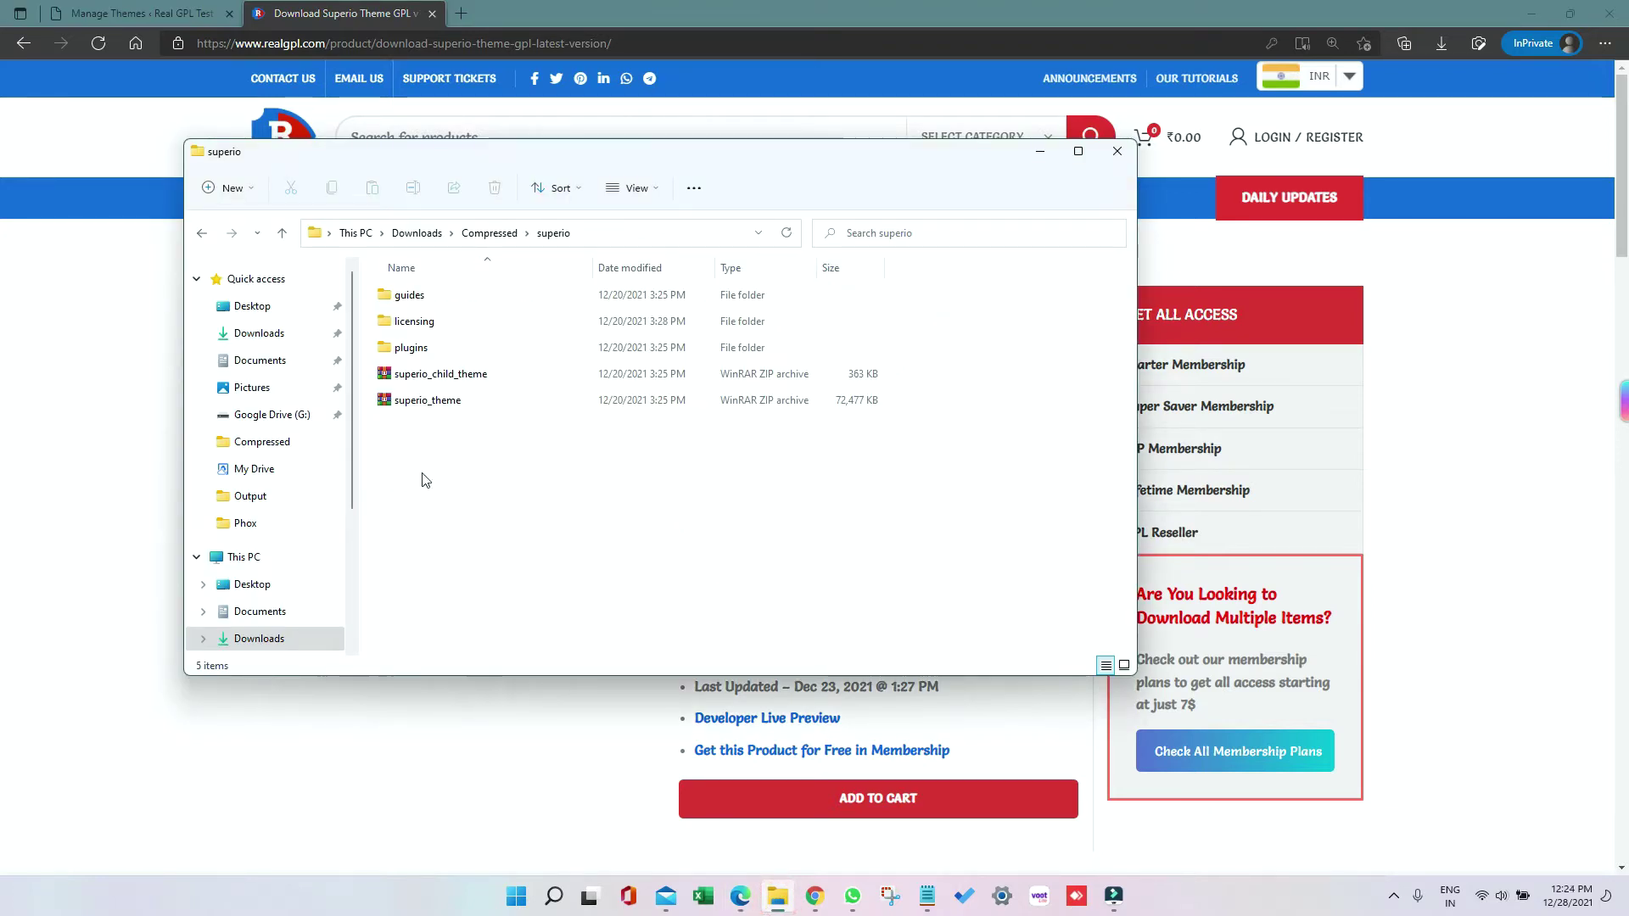
click(486, 529)
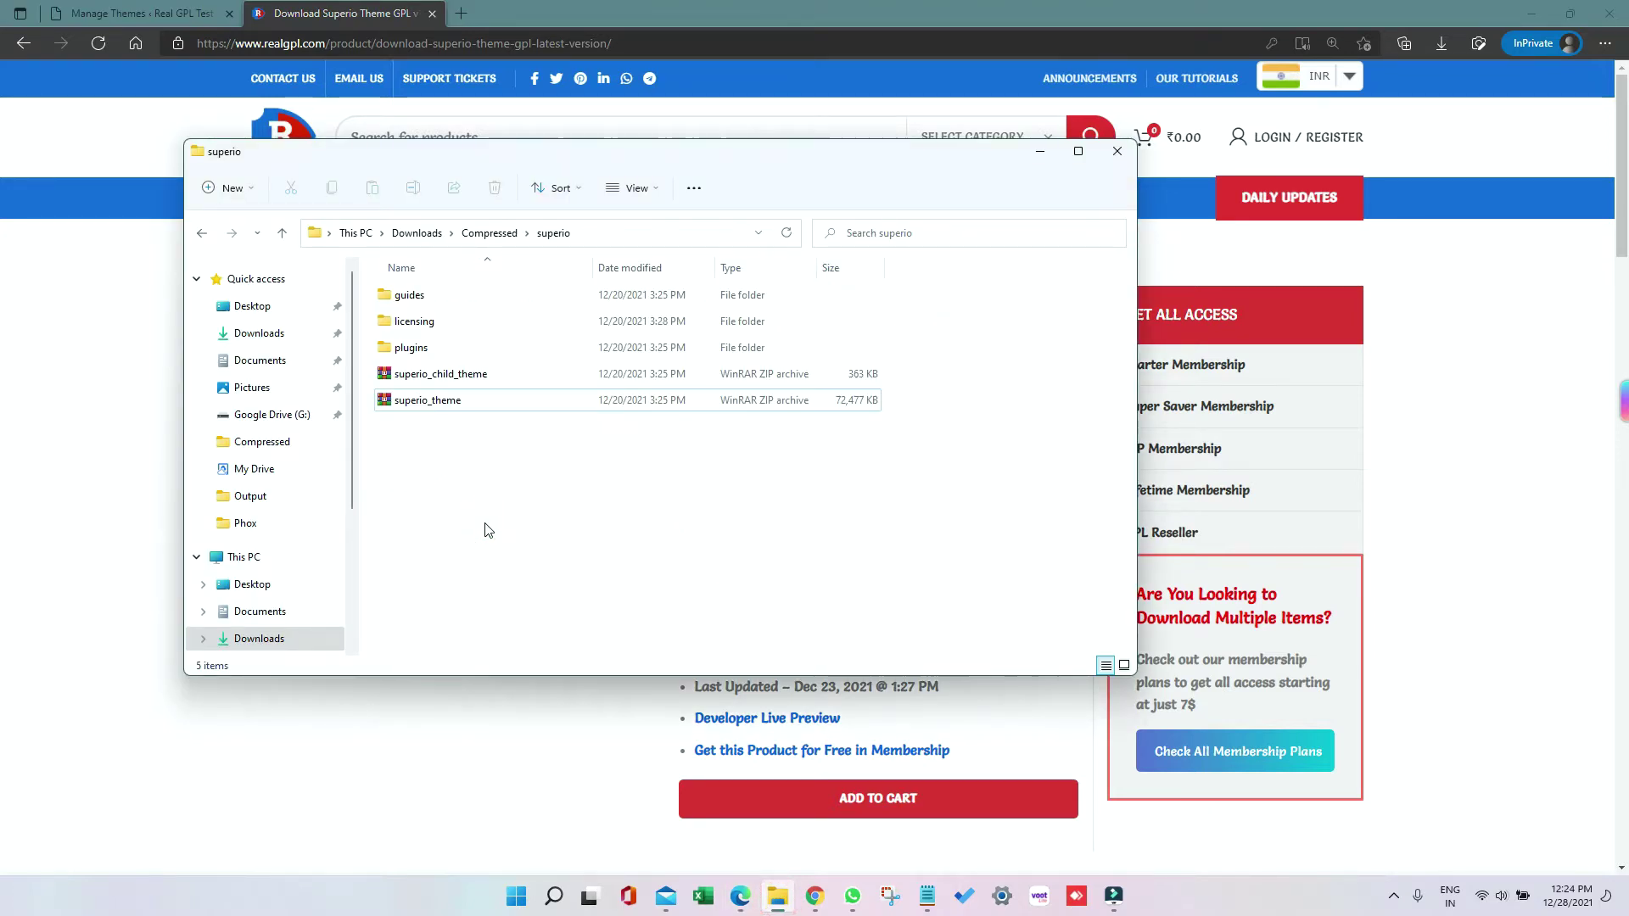
click(460, 409)
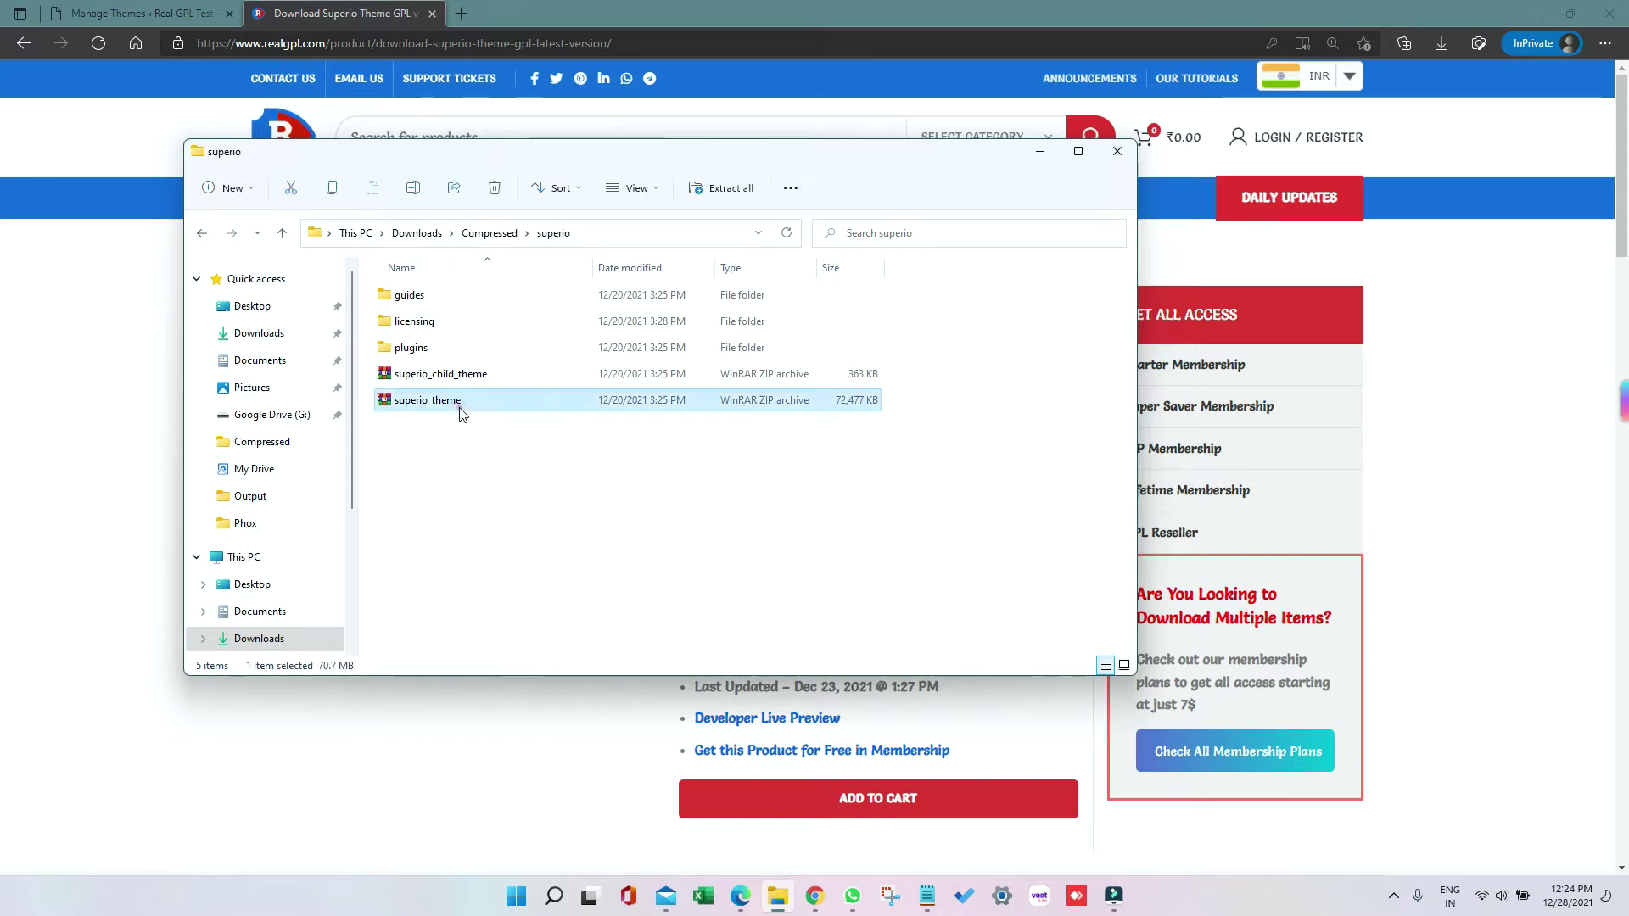
click(479, 379)
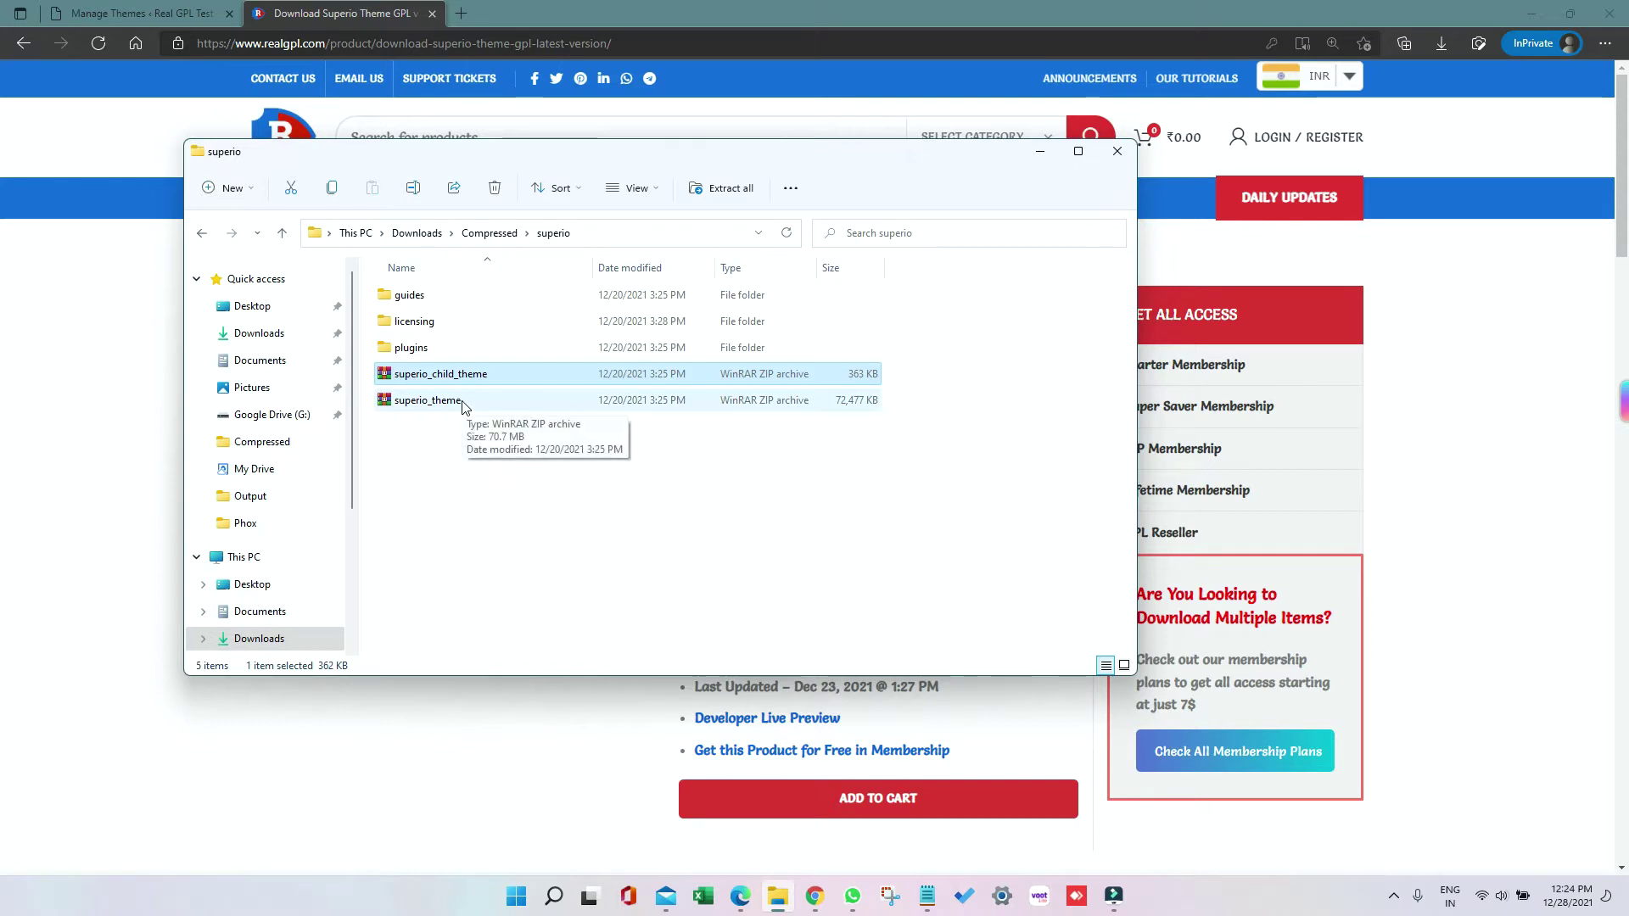
click(779, 402)
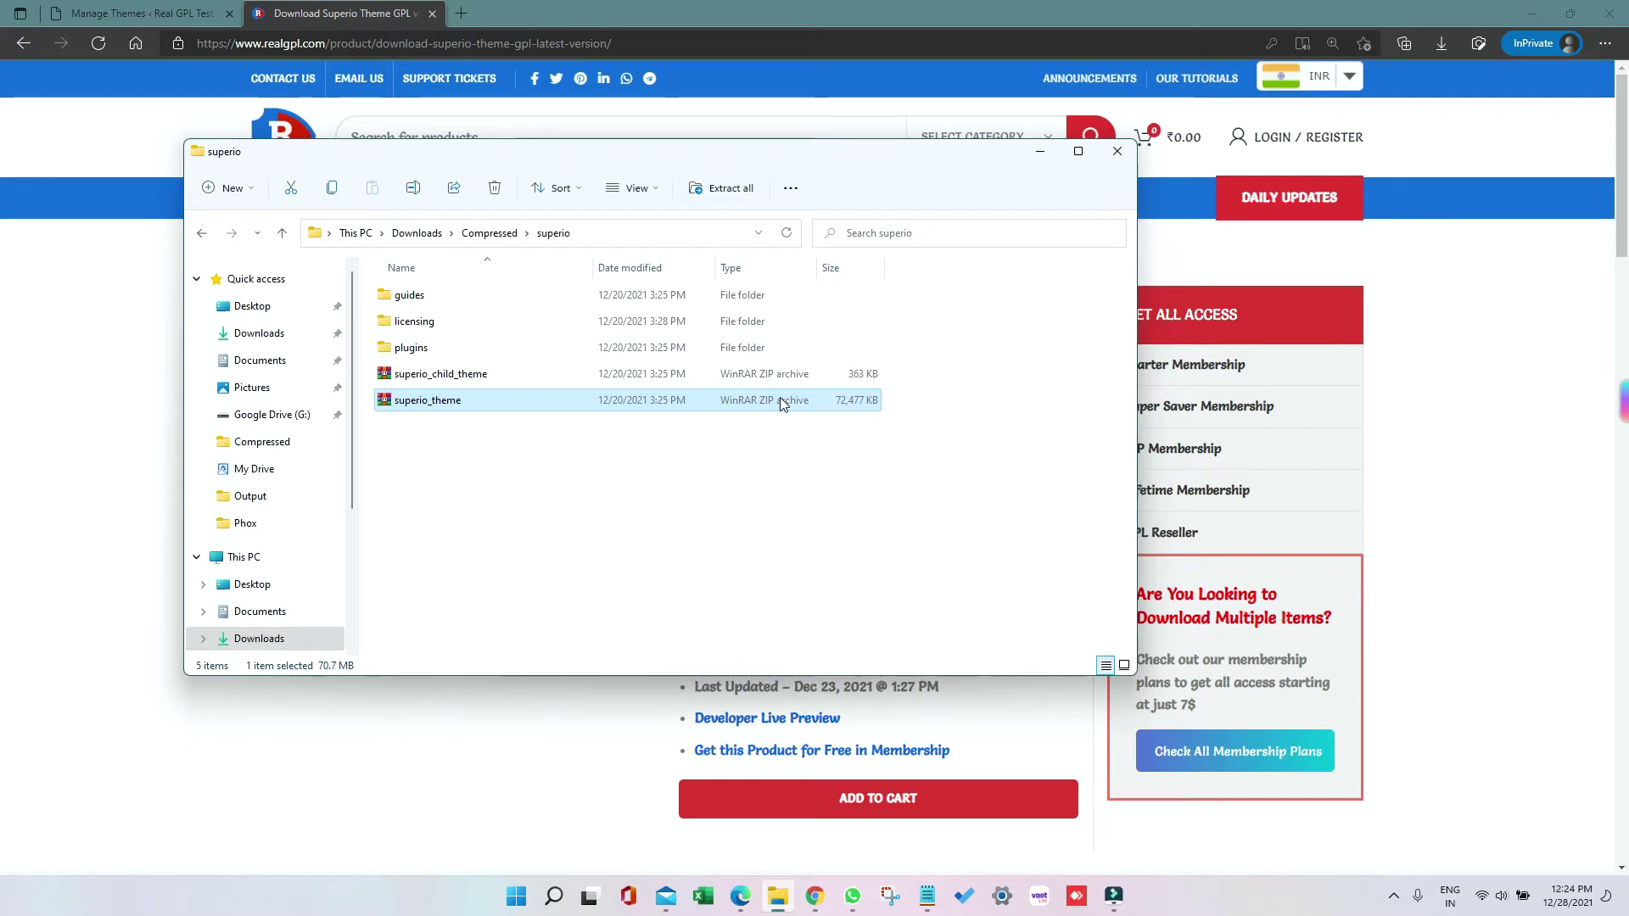
click(135, 11)
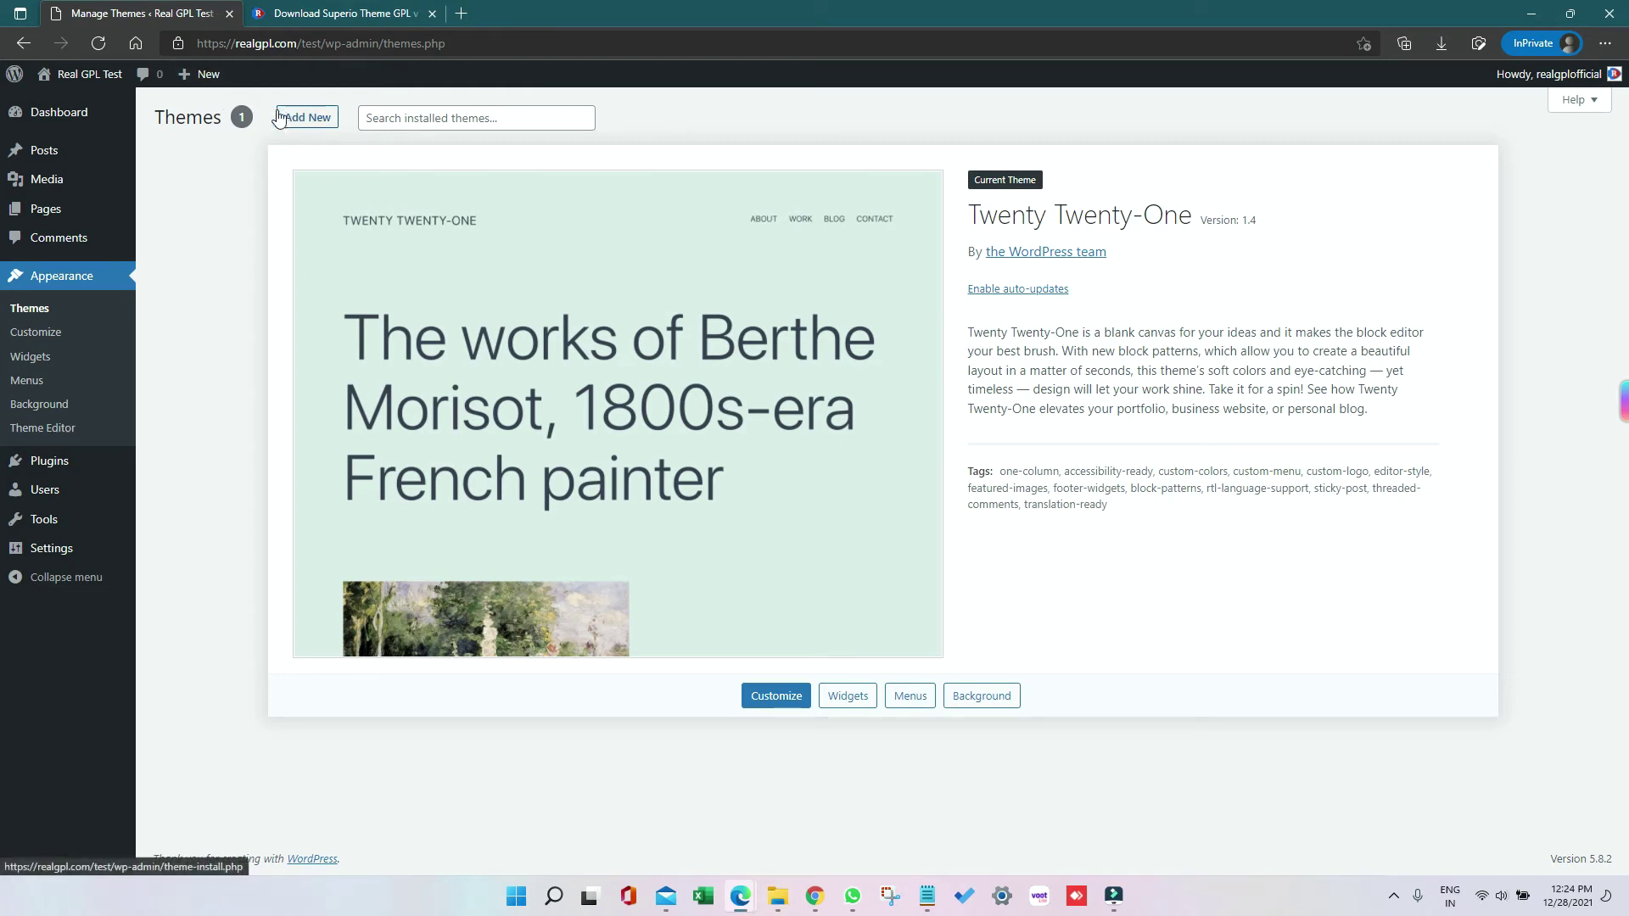
click(46, 181)
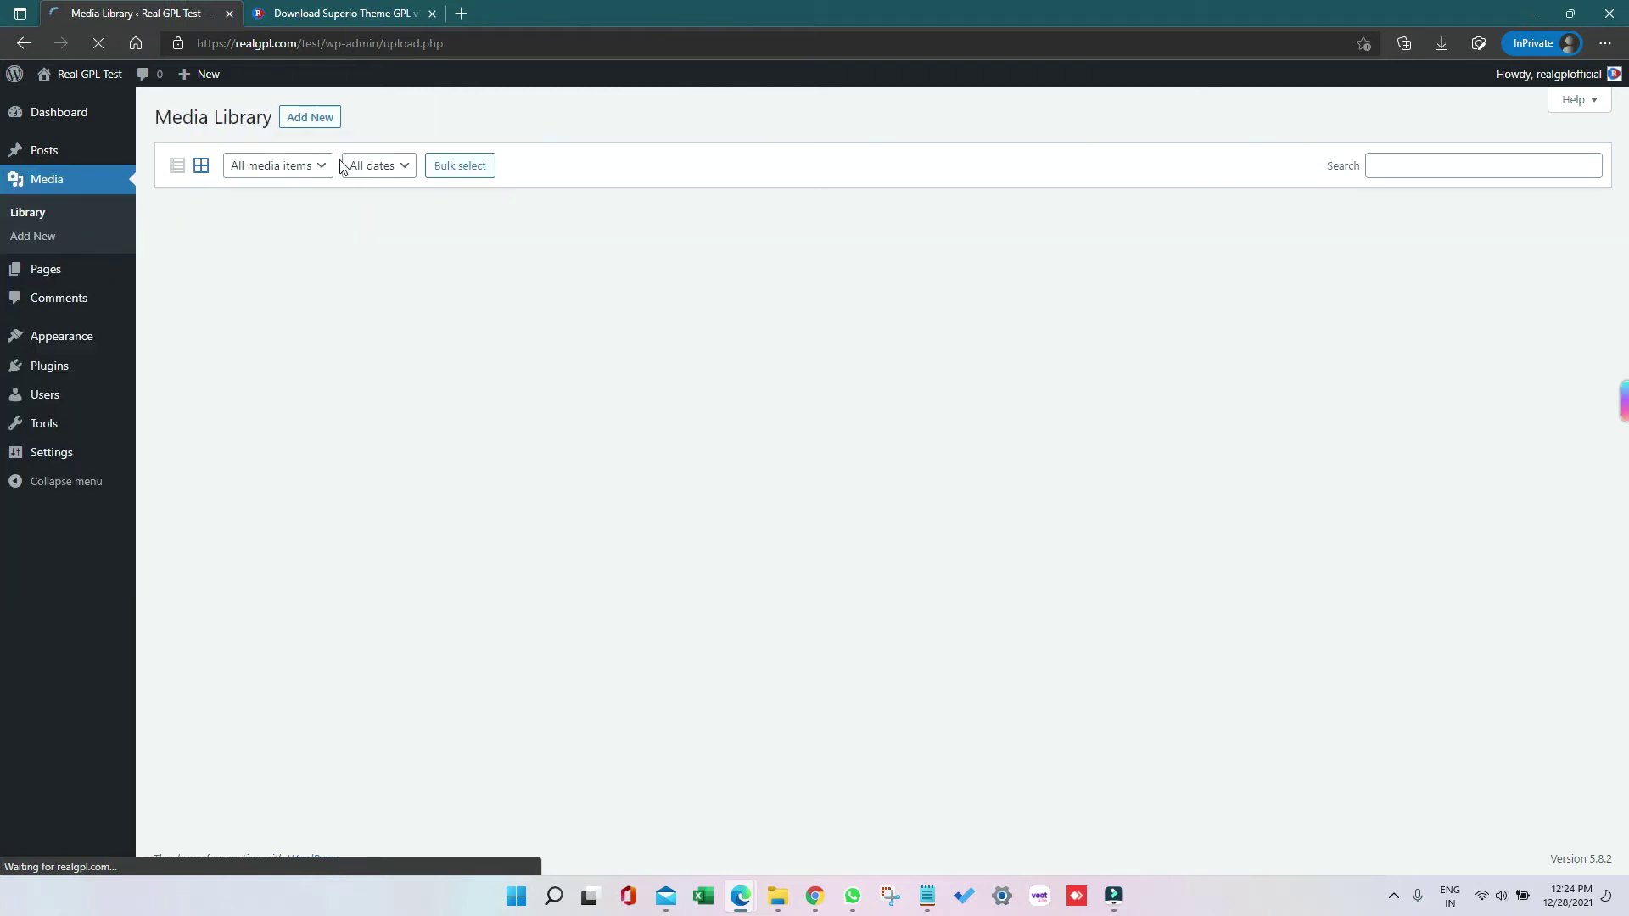
click(309, 117)
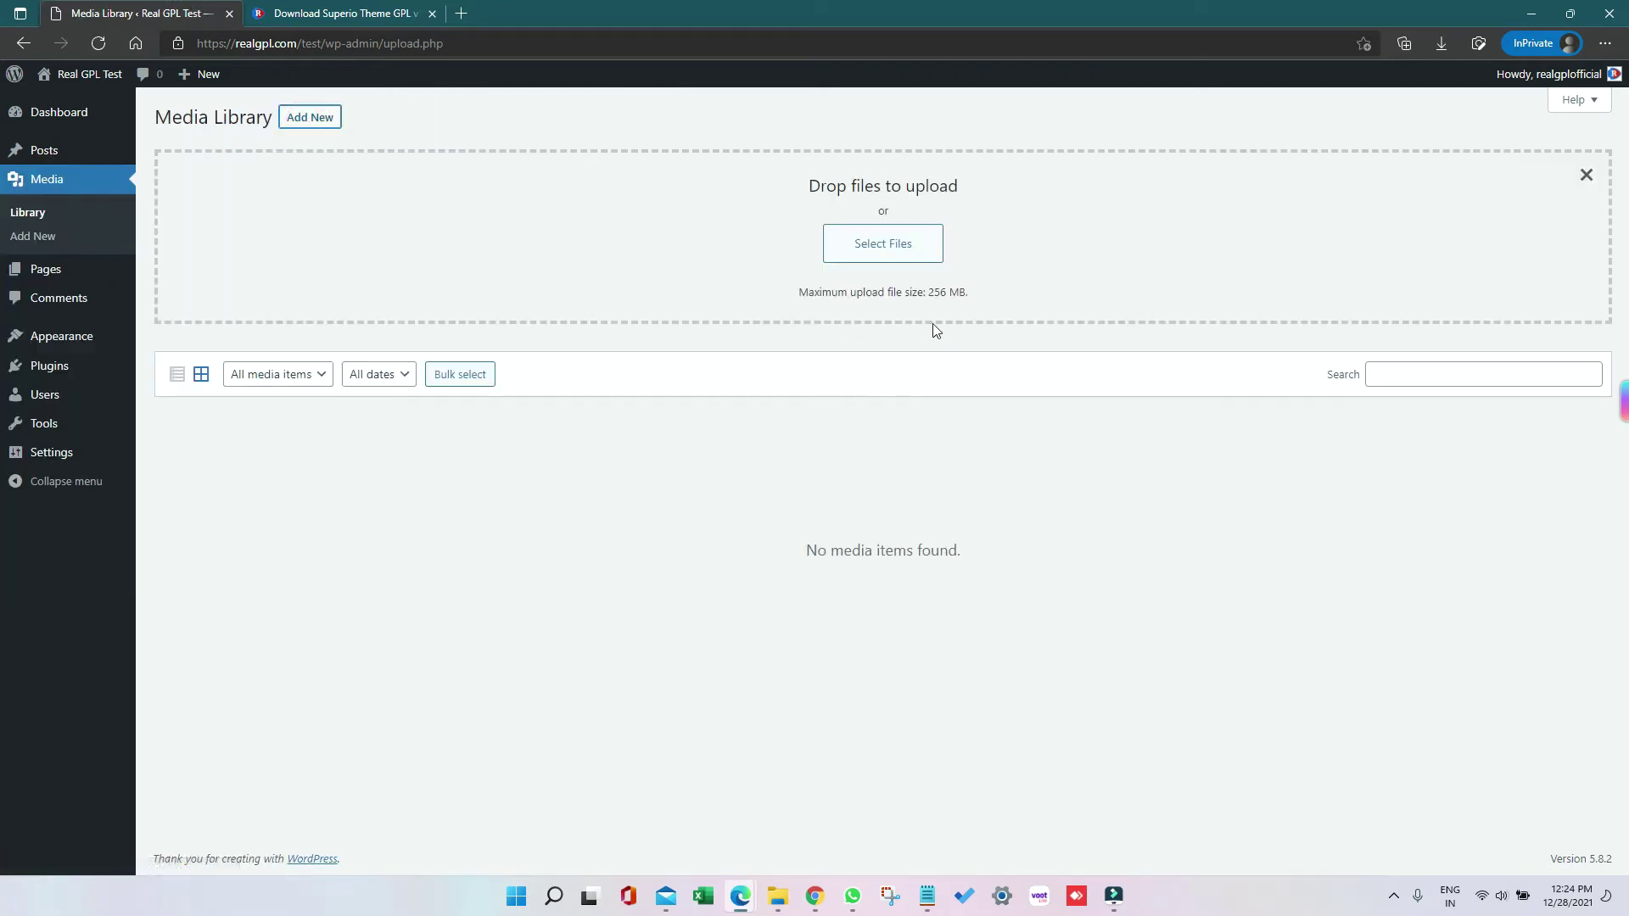
click(941, 291)
mouse_move(62, 336)
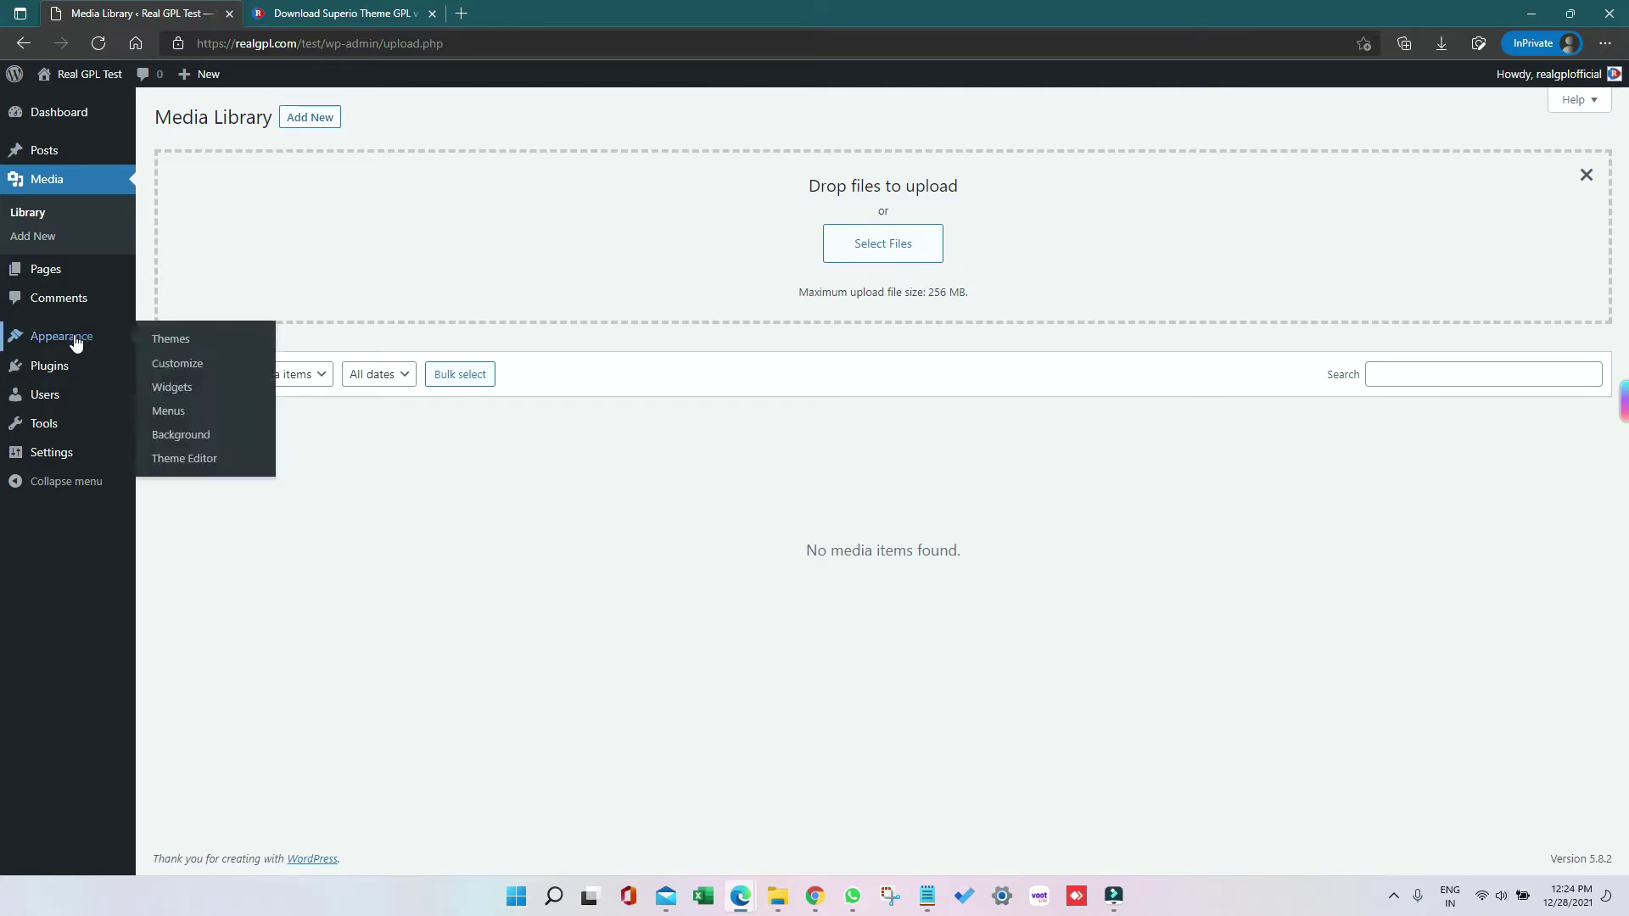
Step: From Themes, reach the theme upload form and browse for an archive
click(174, 338)
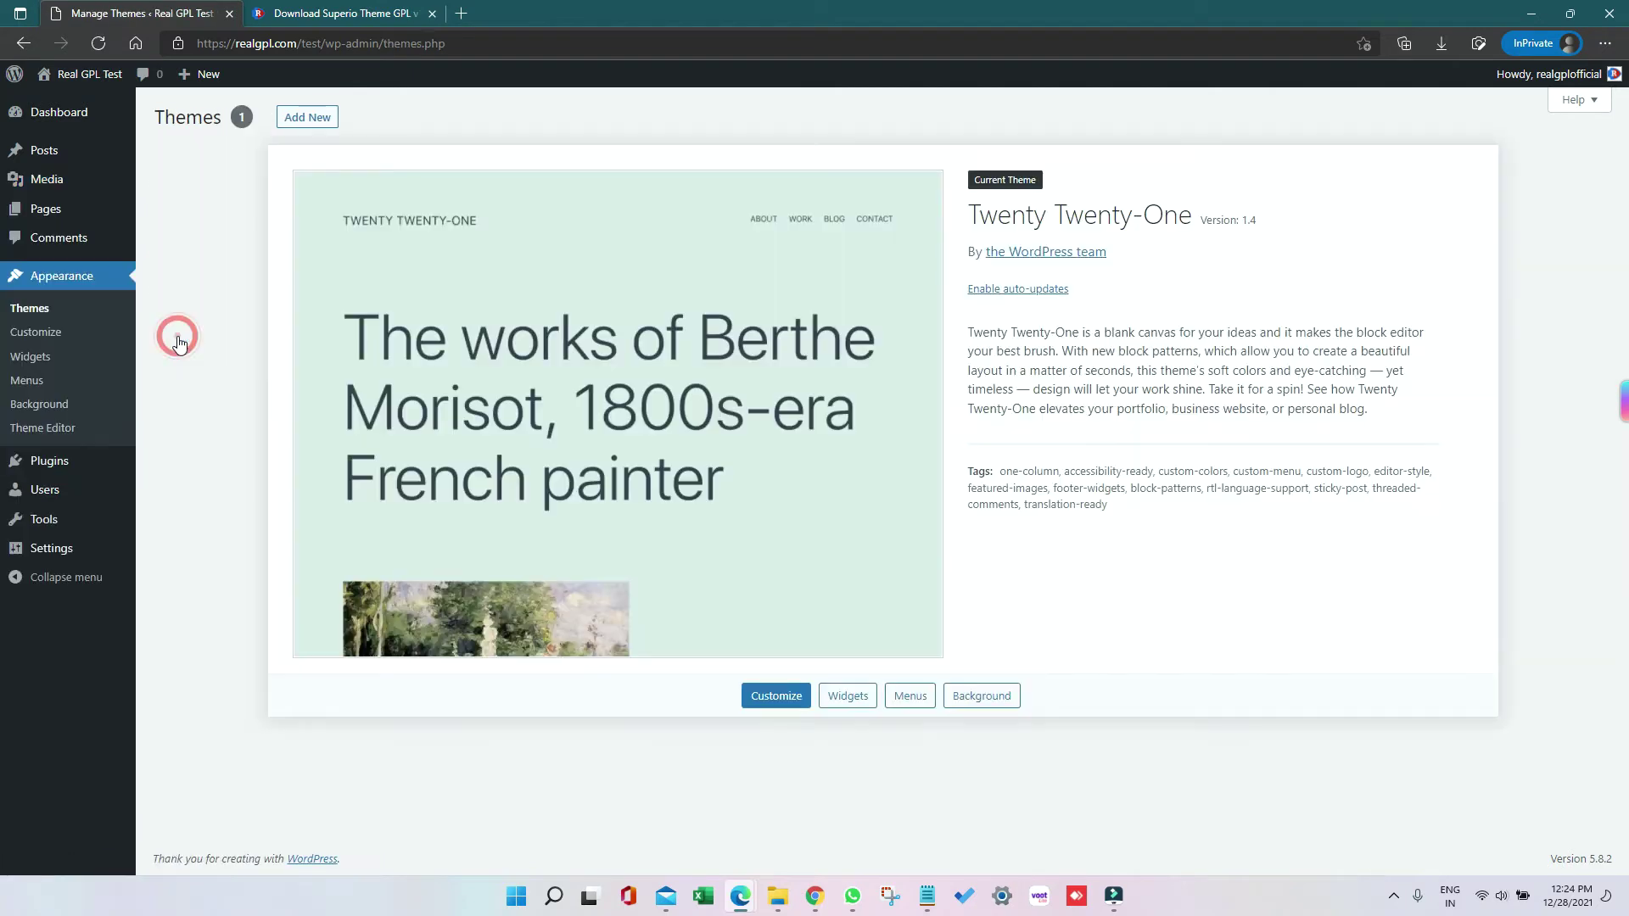
click(297, 124)
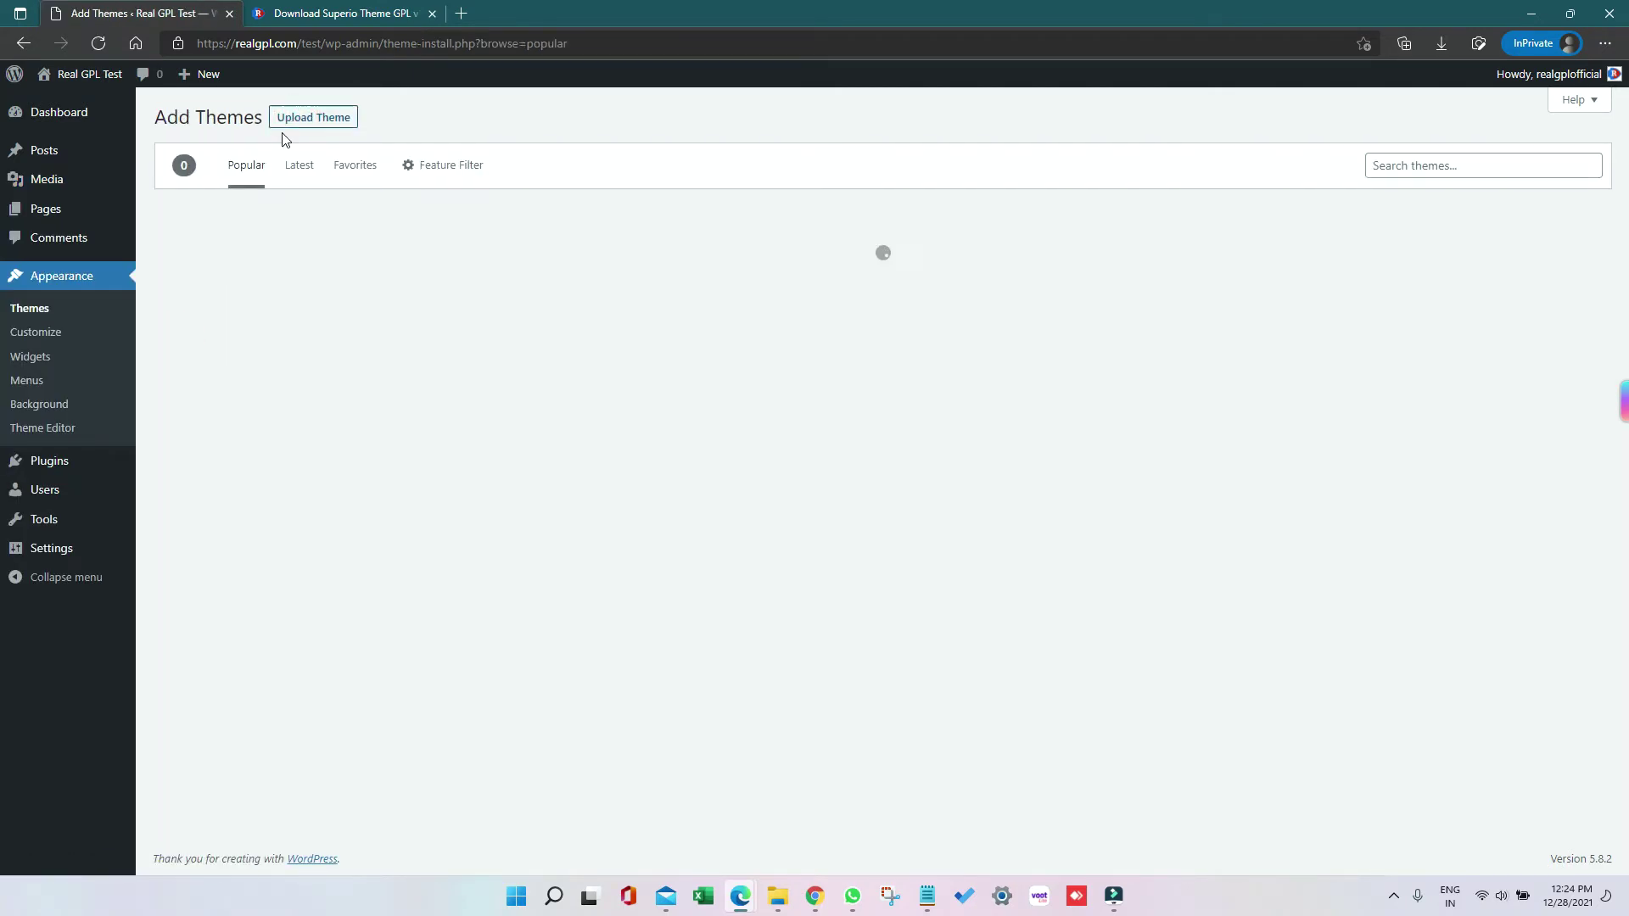
click(298, 117)
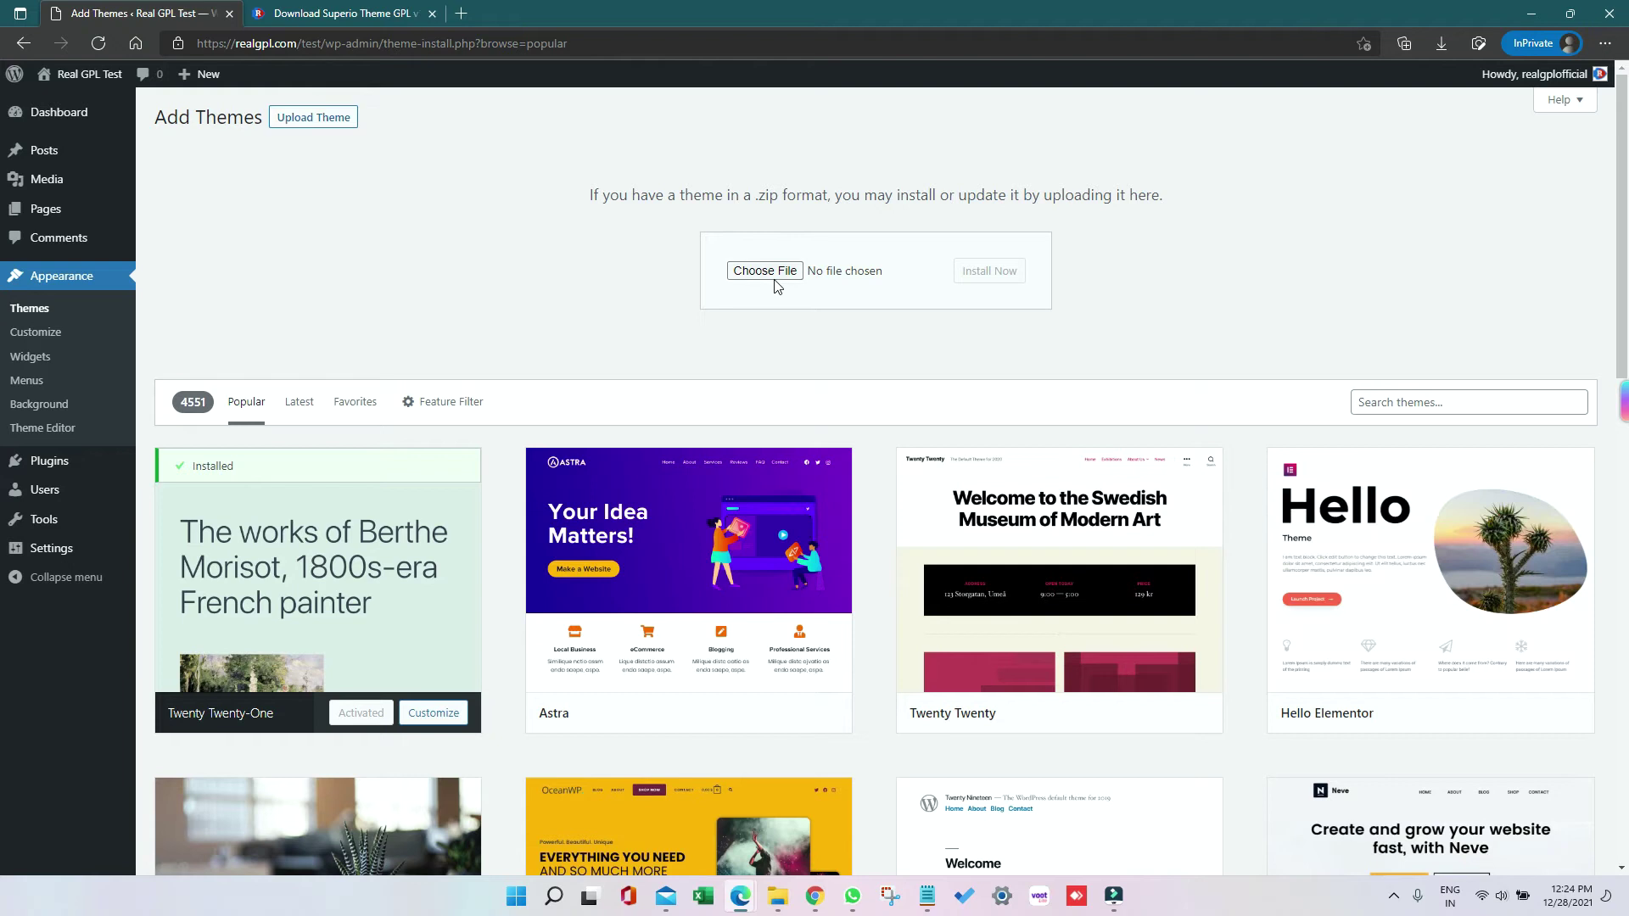
click(764, 270)
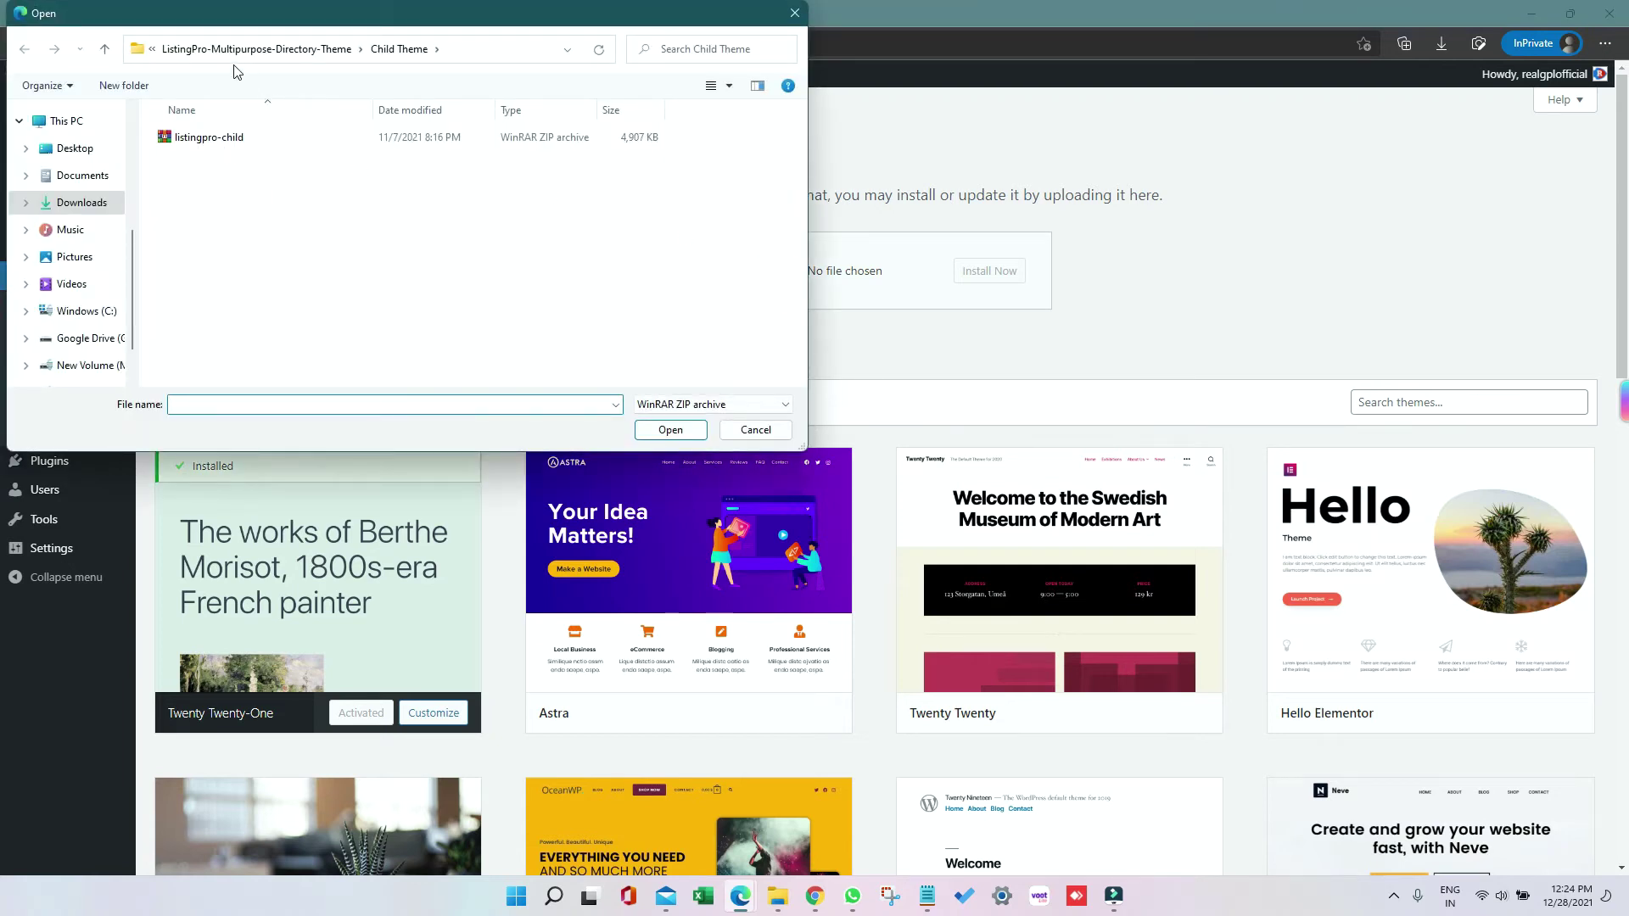
scroll(89, 215, up, 1)
scroll(77, 214, up, 2)
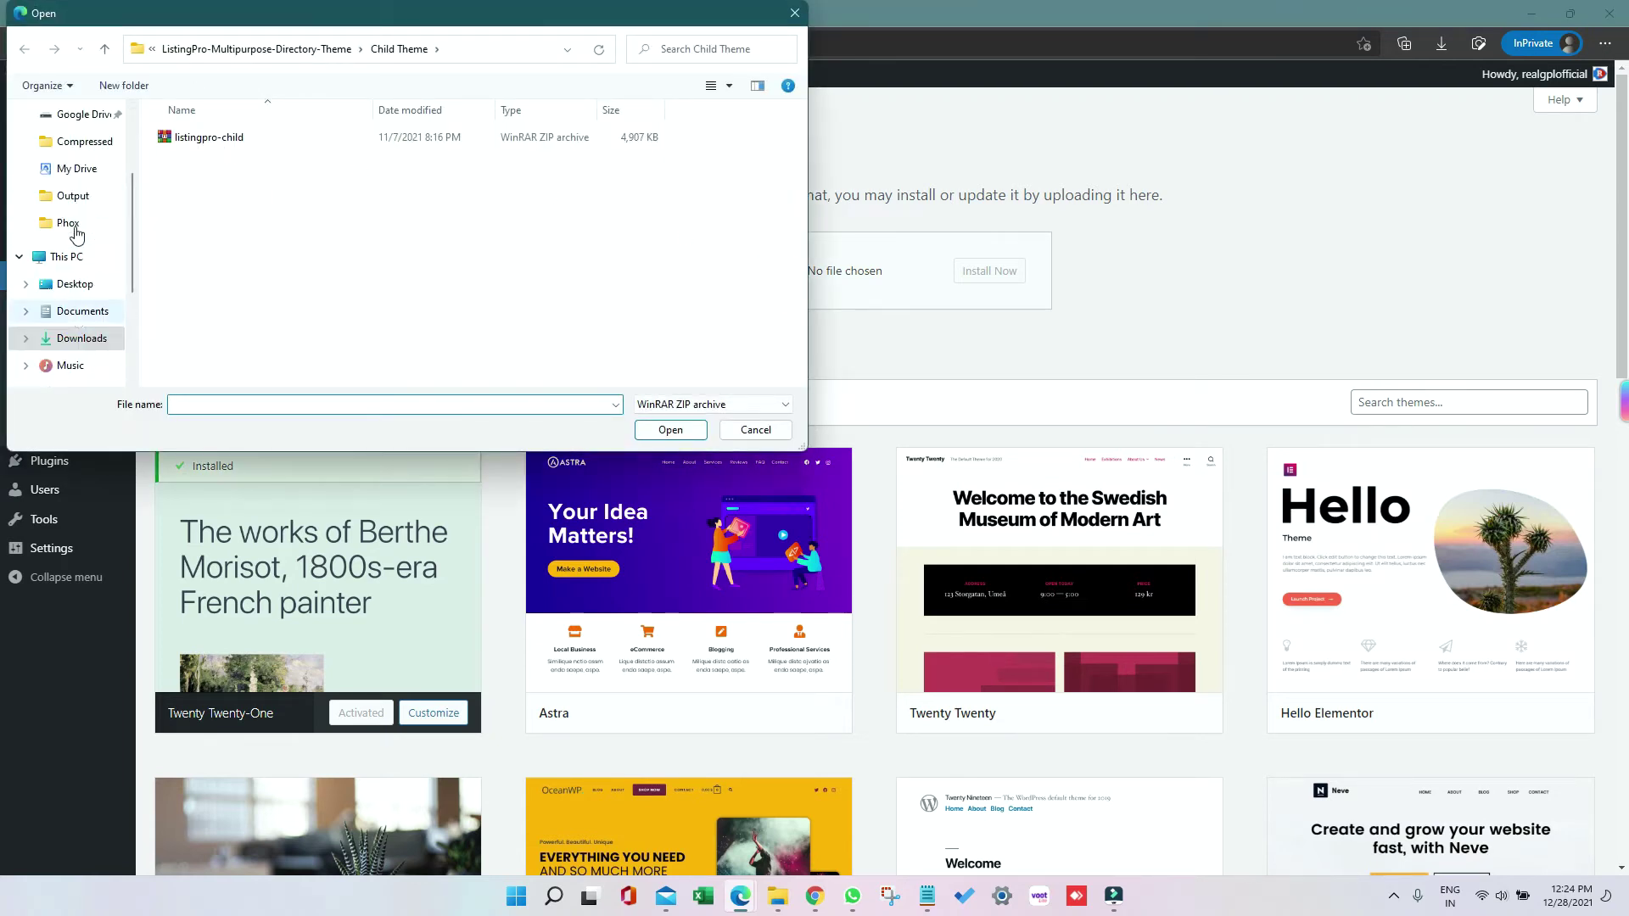
scroll(72, 206, up, 1)
Step: Pick Downloads\Compressed\superio\superio_theme.zip and install it, then switch to the Real GPL tab
click(81, 197)
double_click(198, 204)
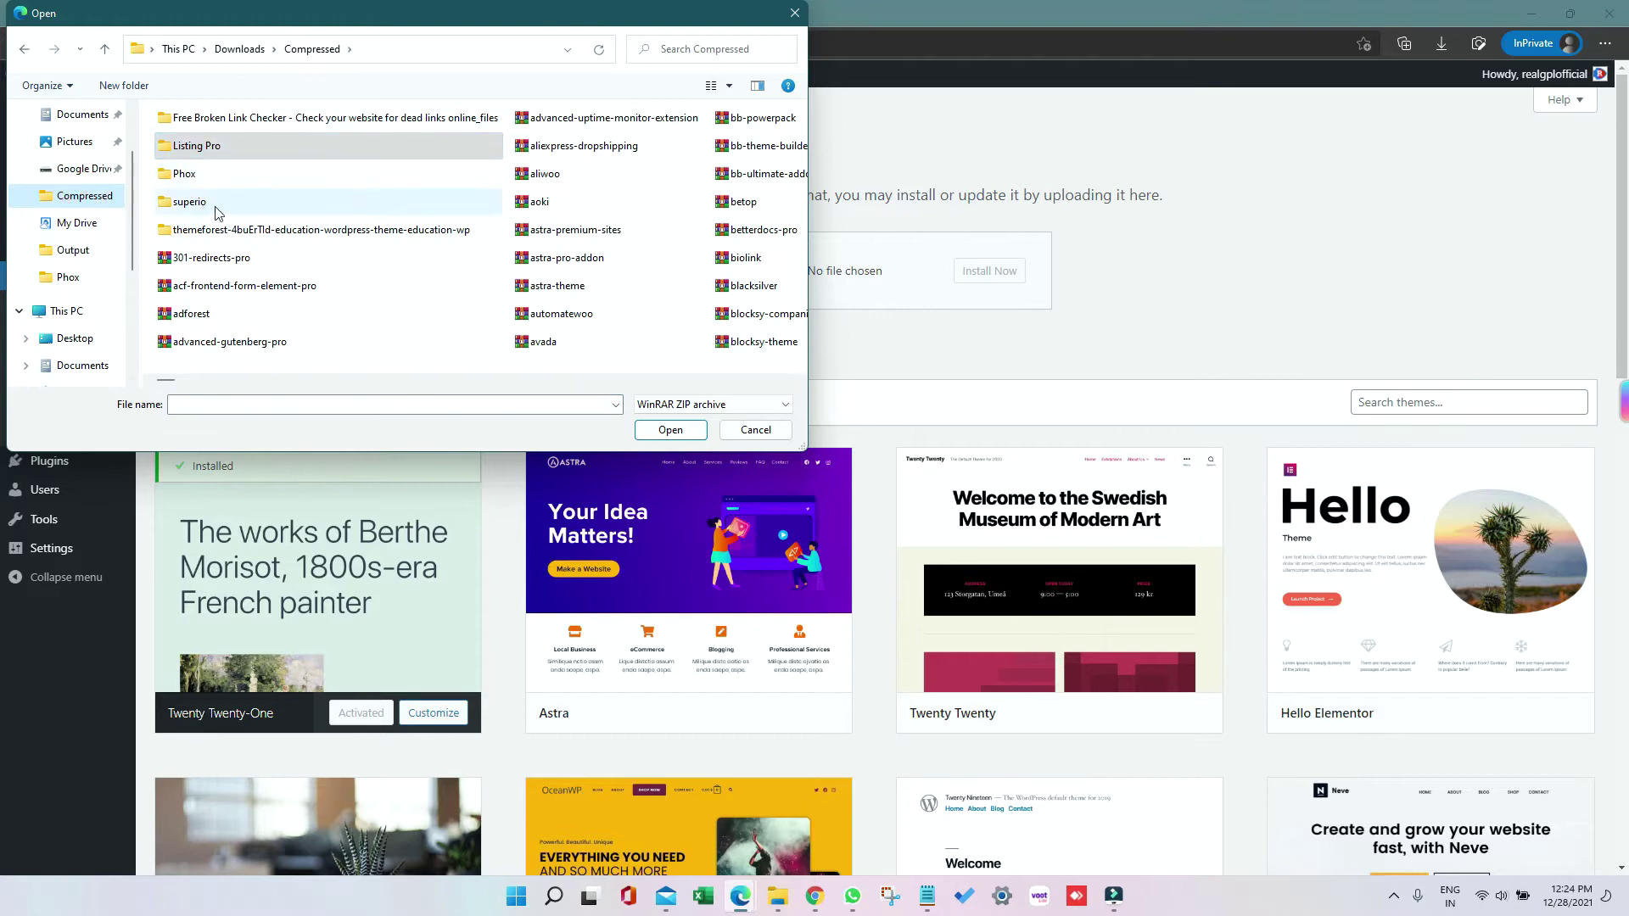
click(226, 244)
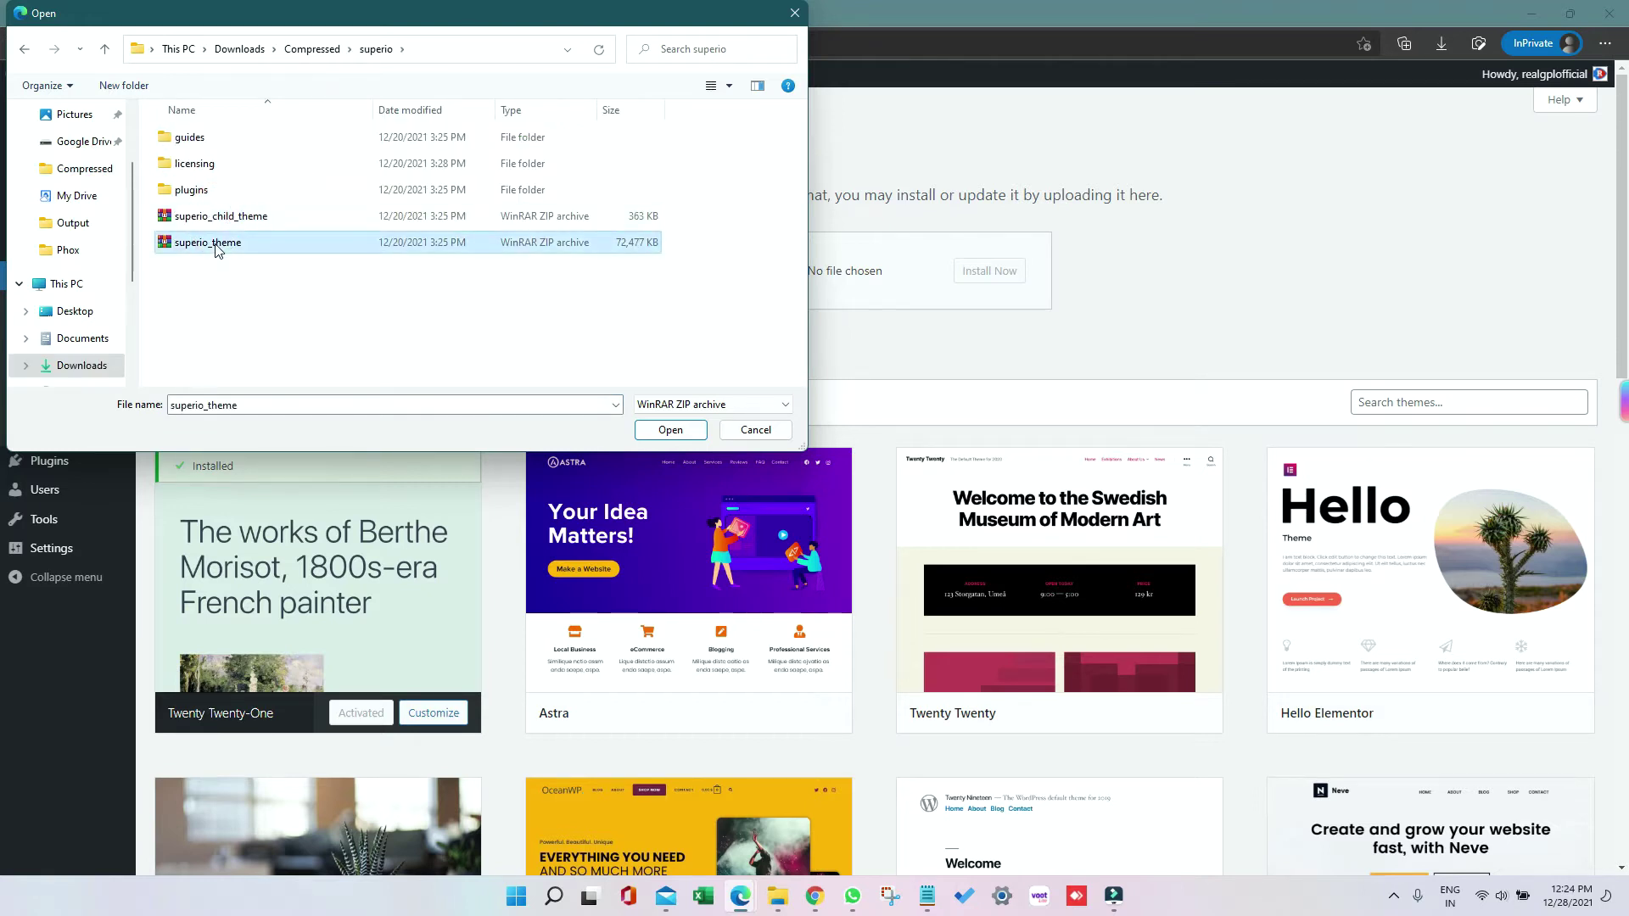
click(670, 430)
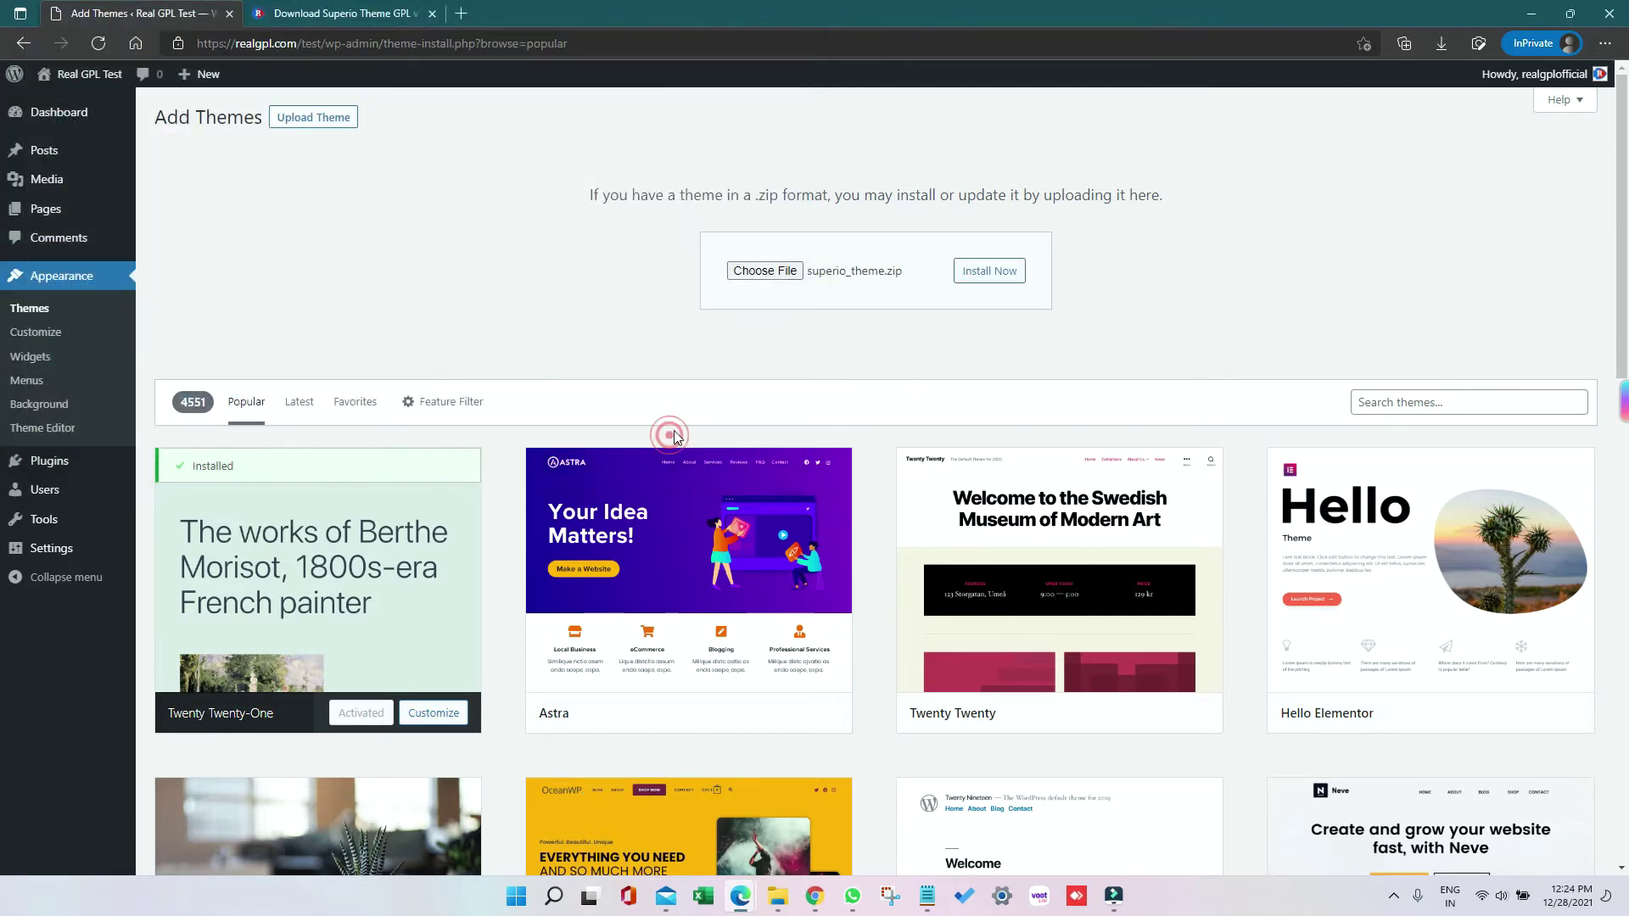
click(980, 288)
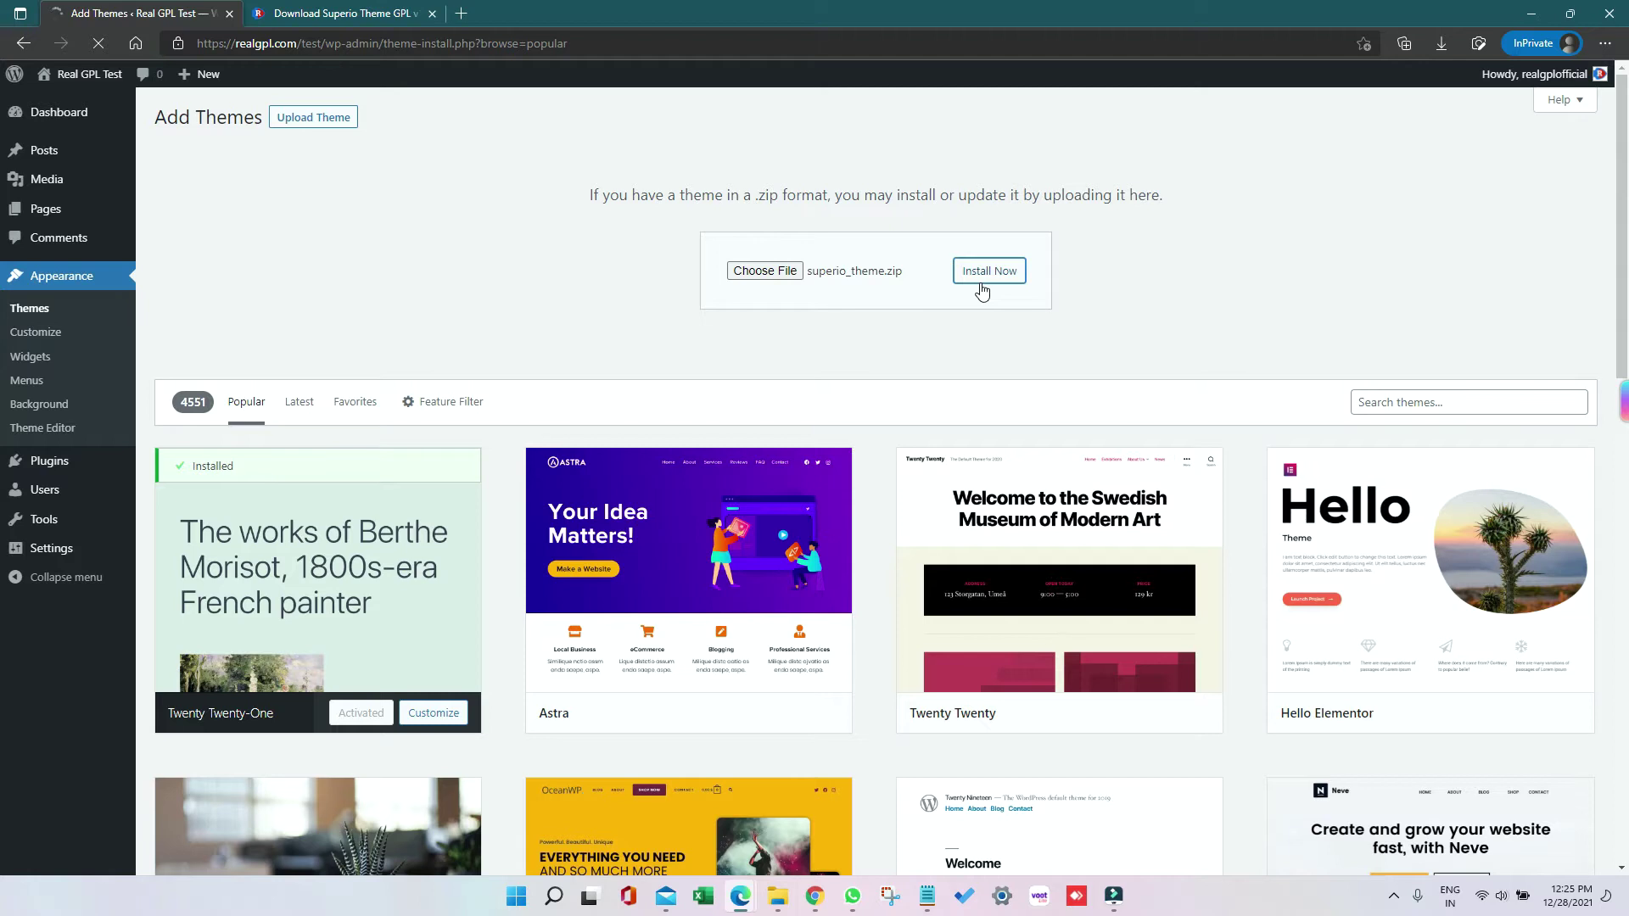
click(365, 13)
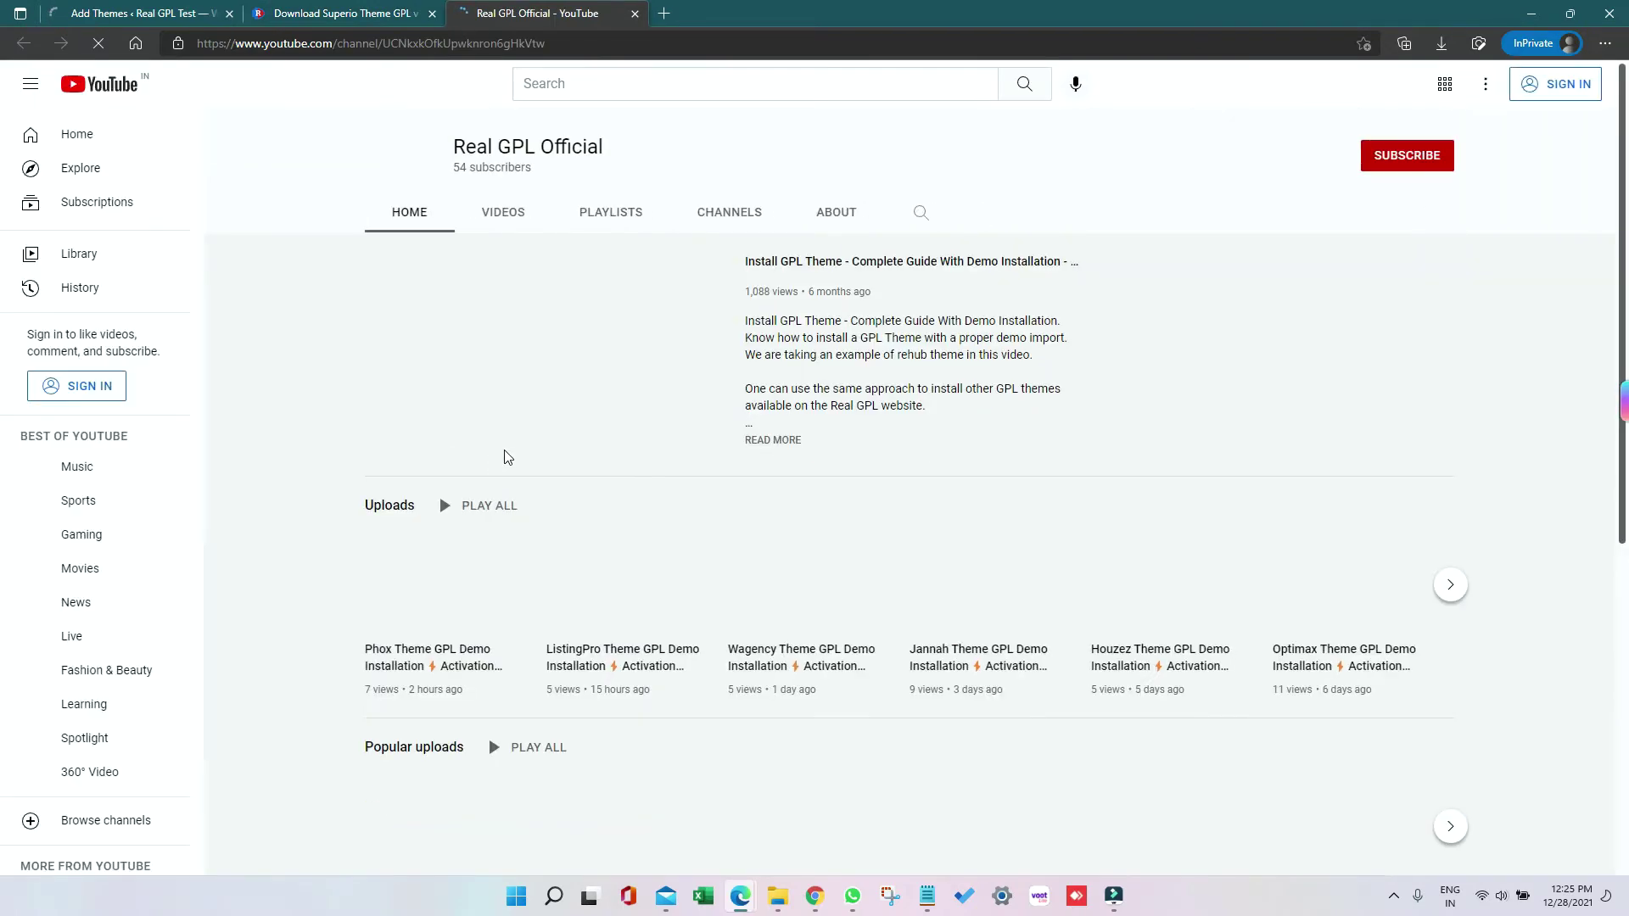
scroll(617, 427, down, 2)
scroll(617, 427, down, 2)
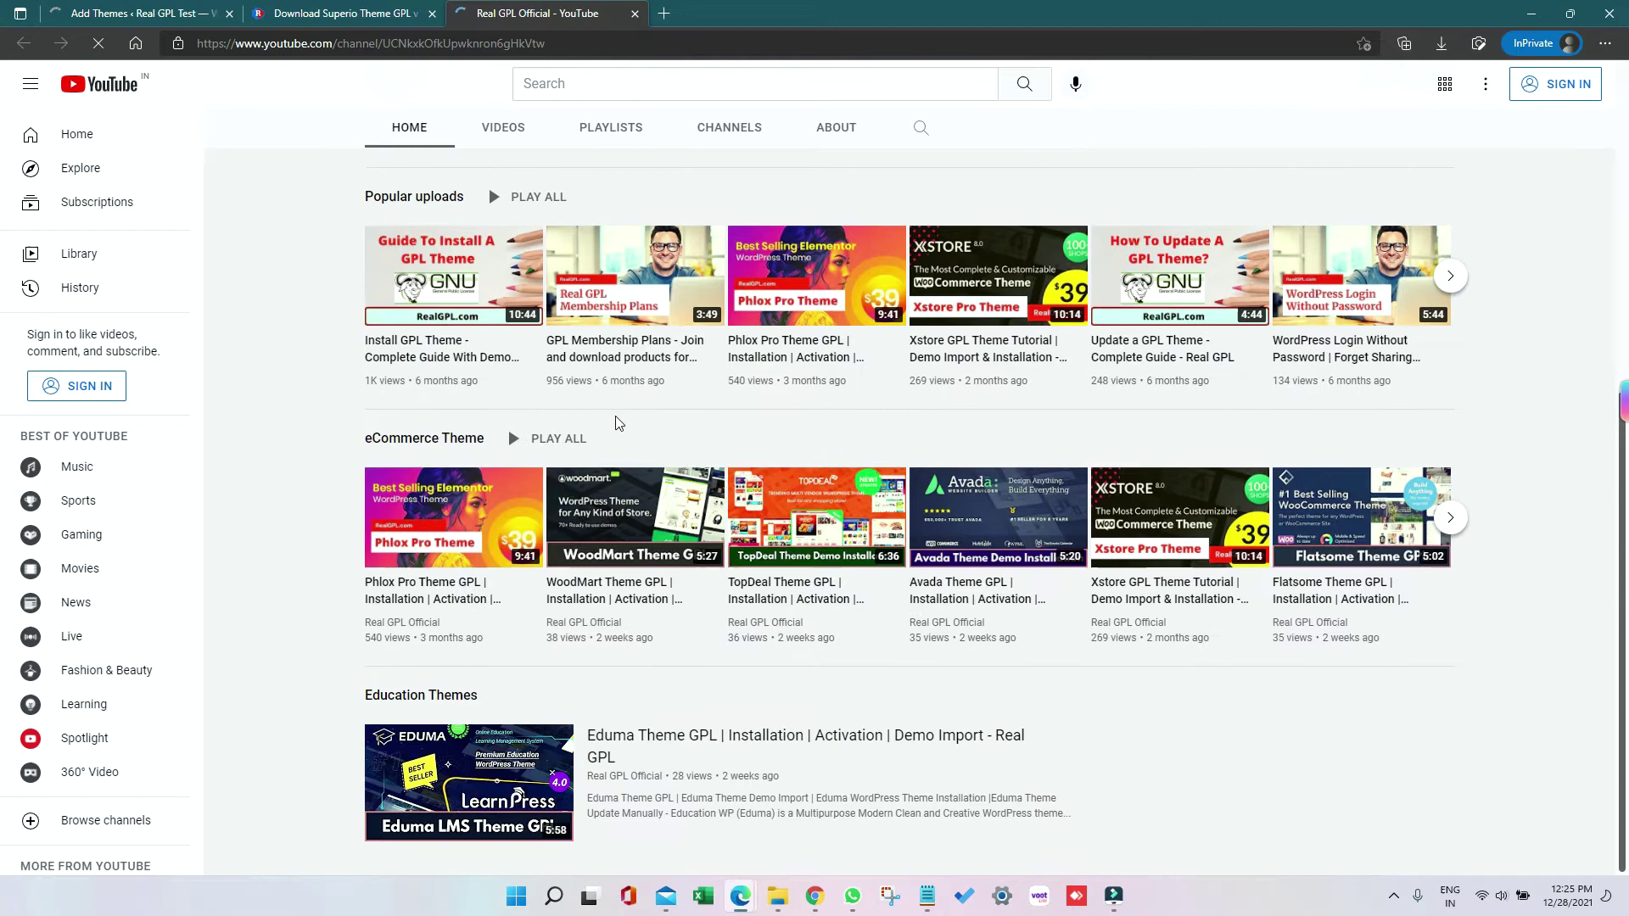
scroll(380, 381, up, 5)
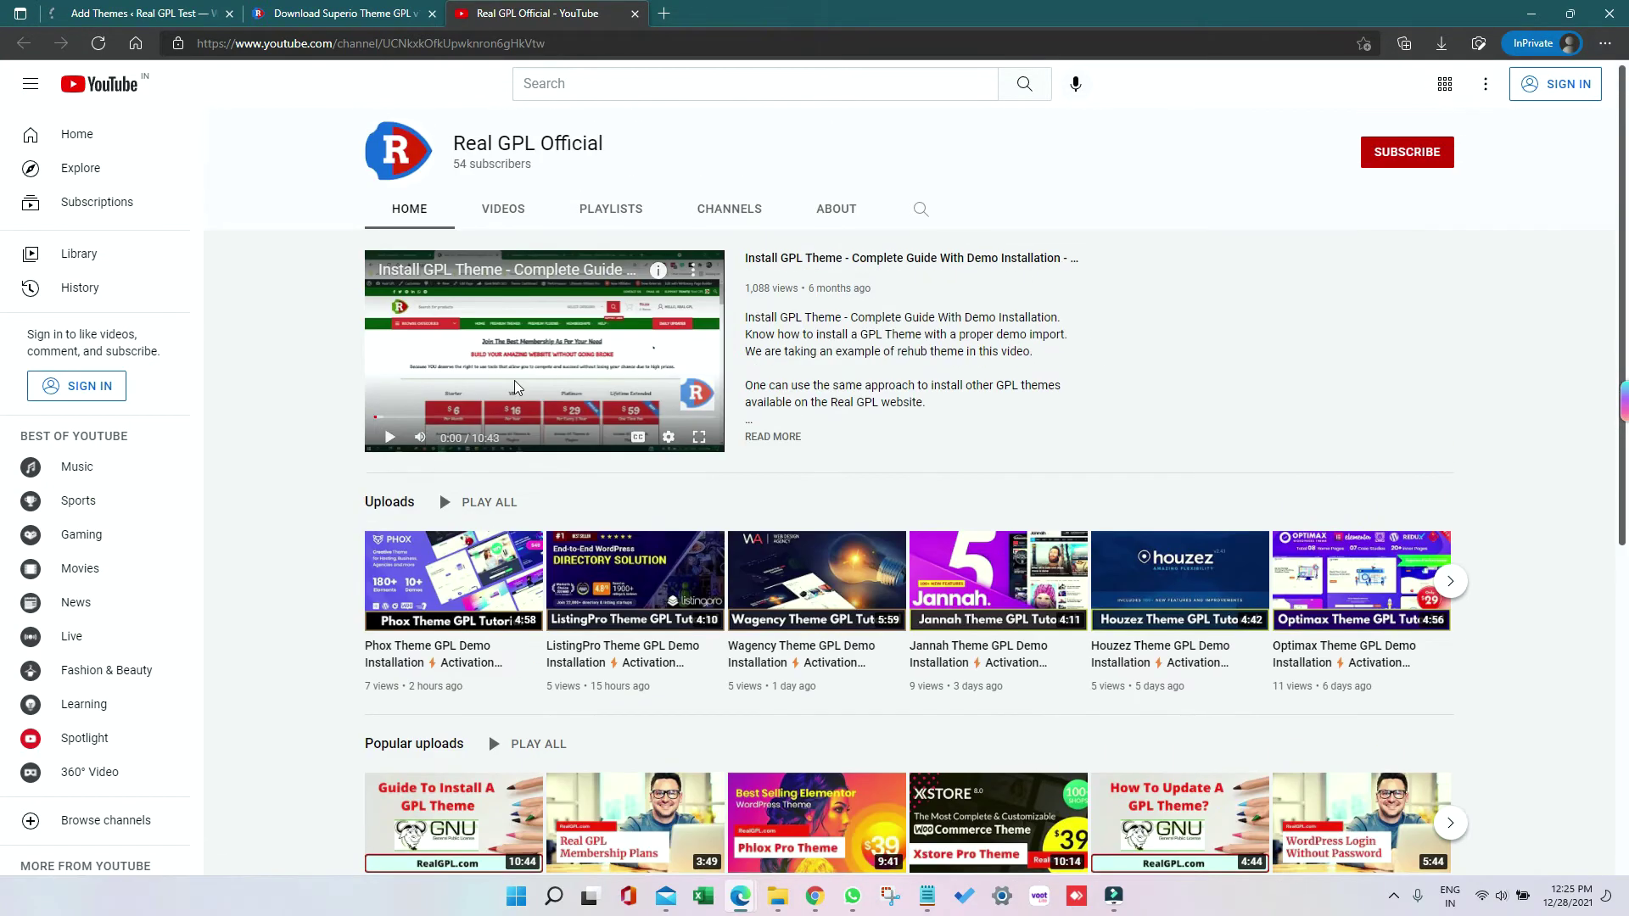
Step: Browse the Real GPL Official channel's uploaded videos, then return to the WordPress site
click(502, 216)
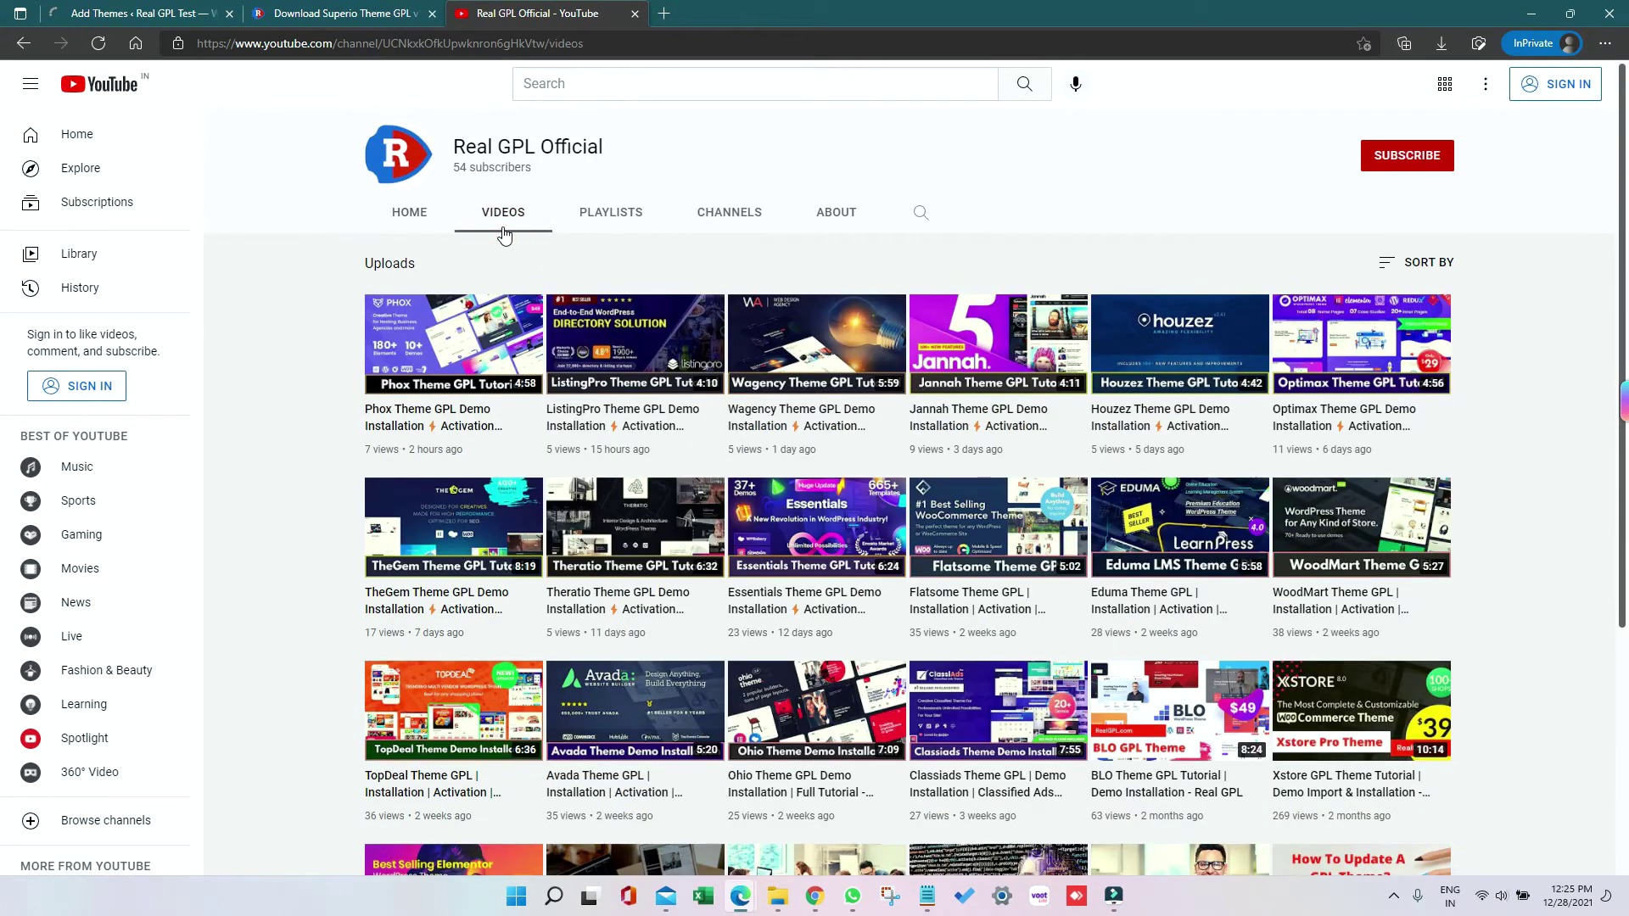
scroll(763, 573, down, 3)
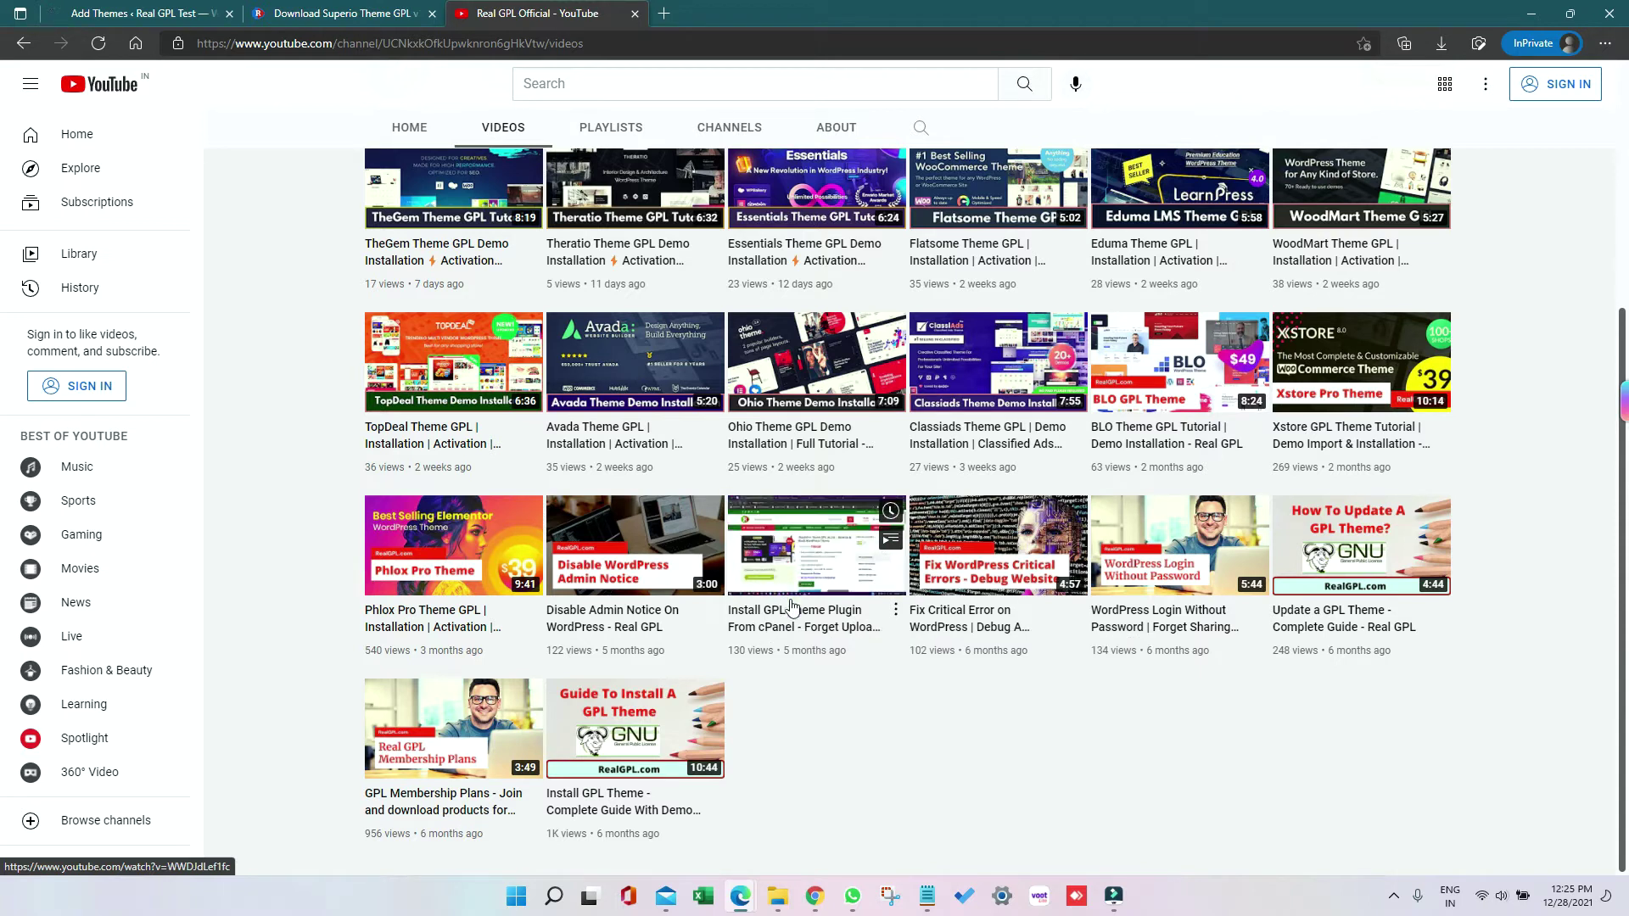
click(150, 11)
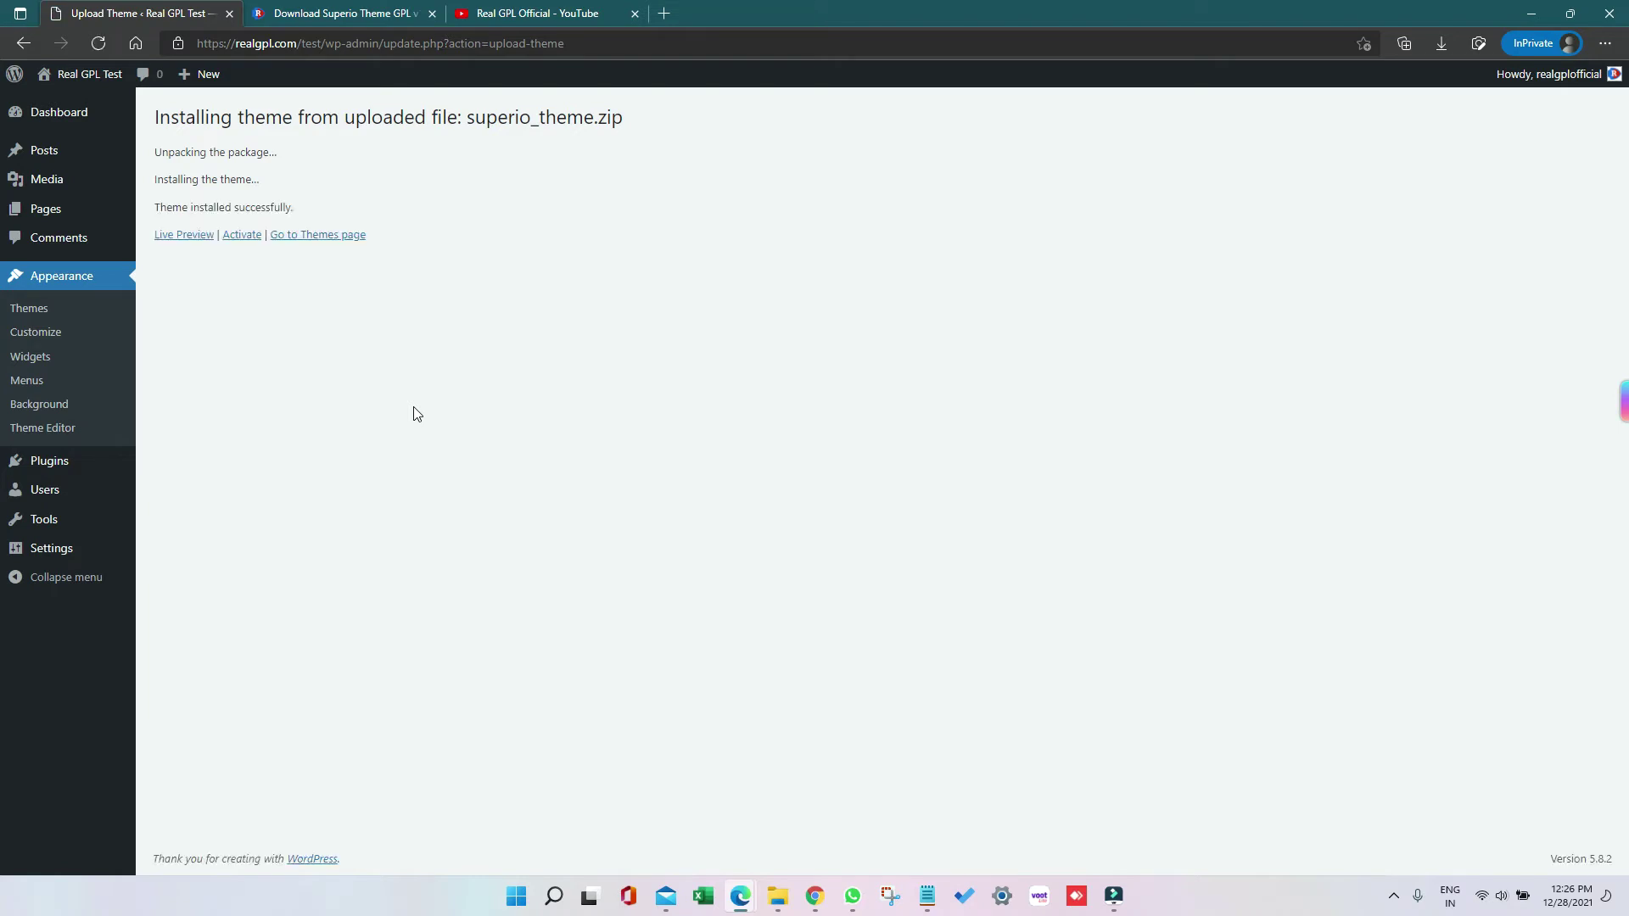
Step: Upload and install superio_child_theme.zip, then activate Superio Child as the site theme
click(30, 310)
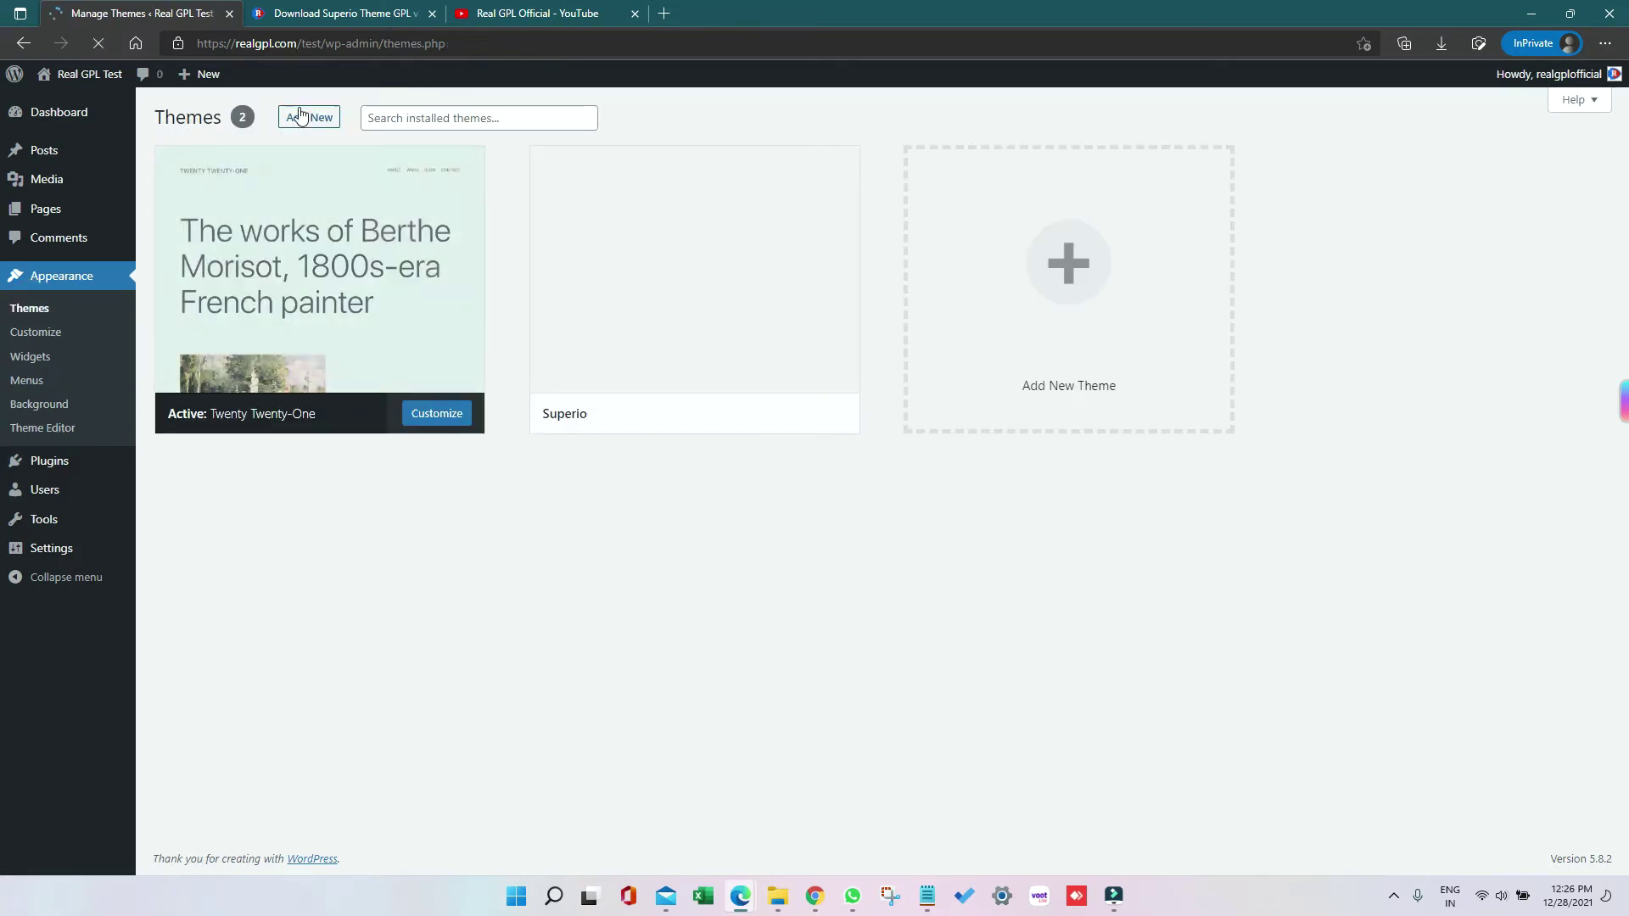
click(295, 114)
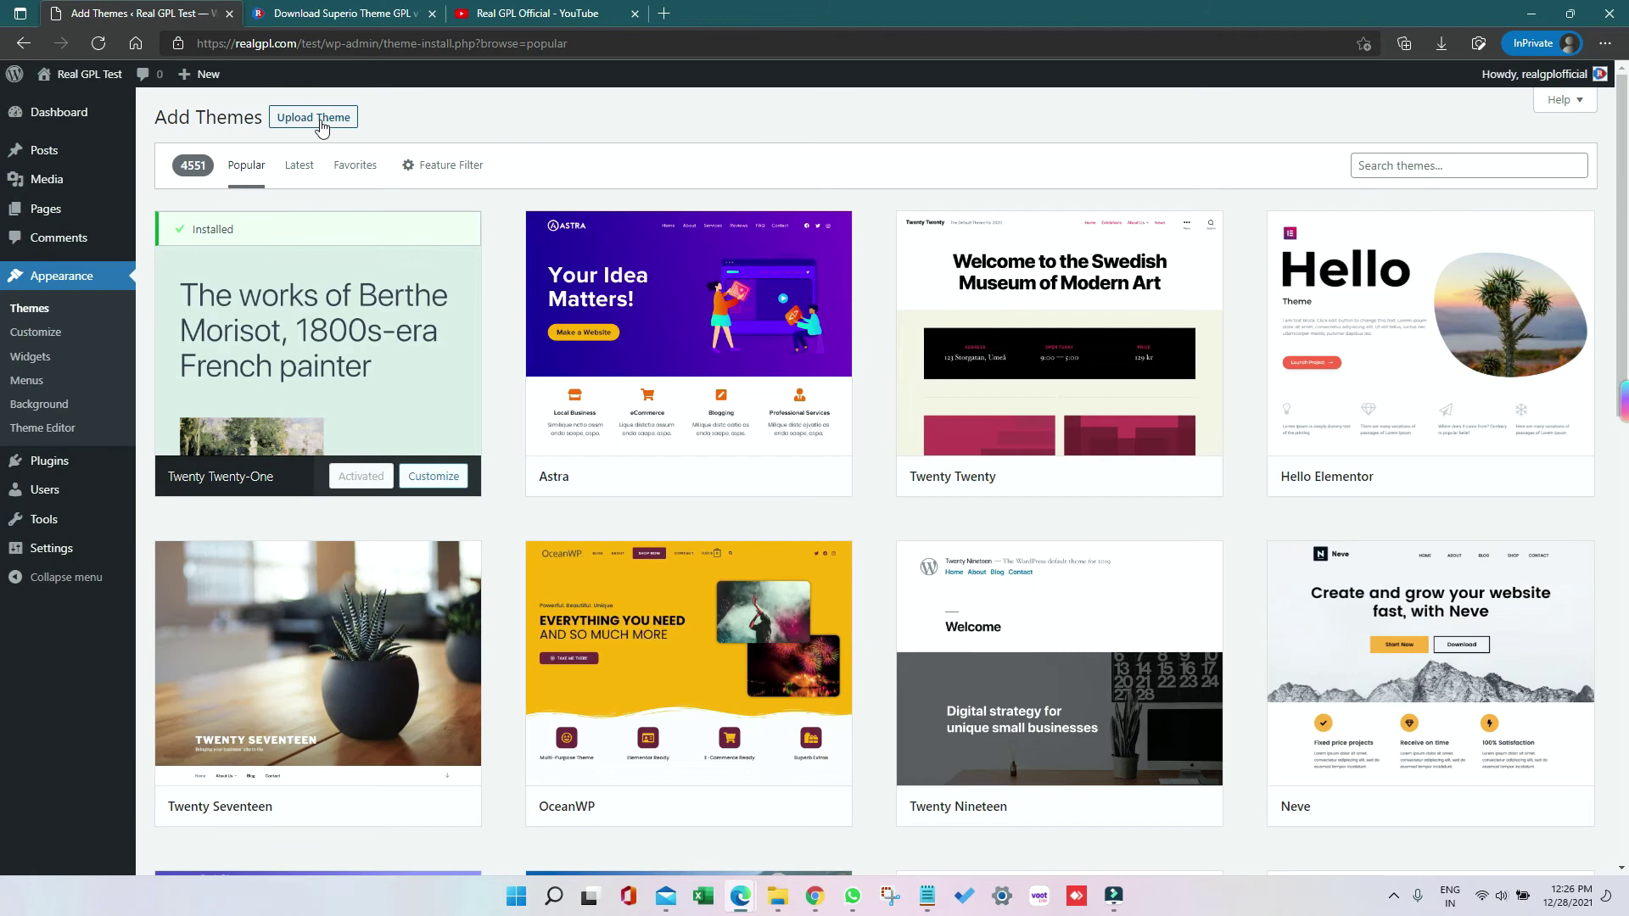
click(315, 120)
click(801, 284)
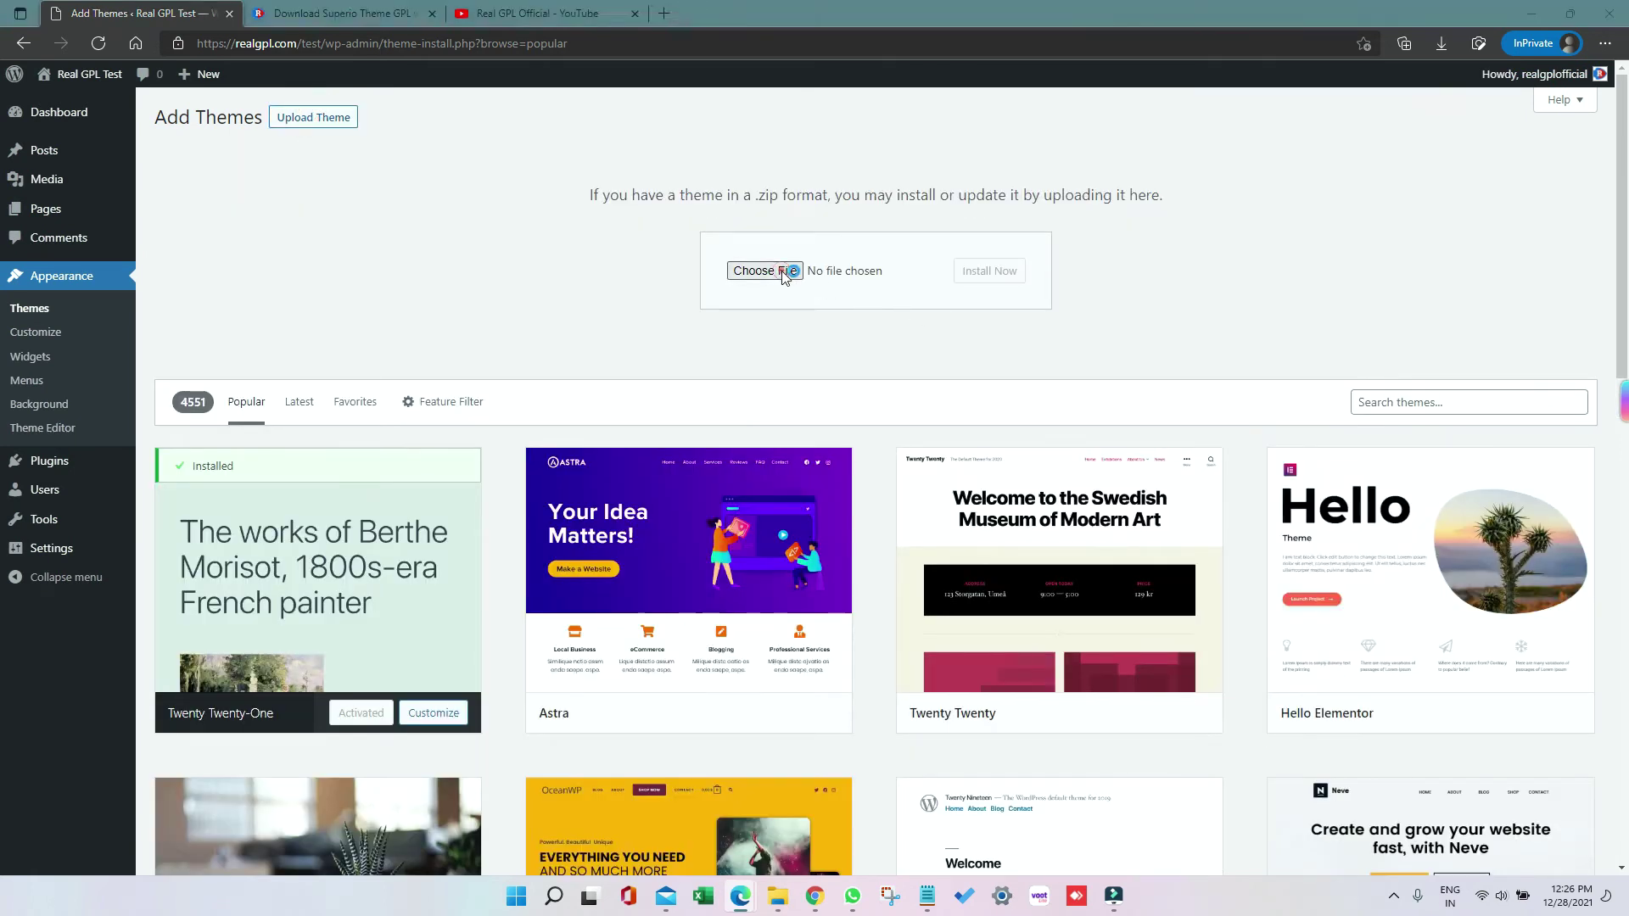
click(338, 225)
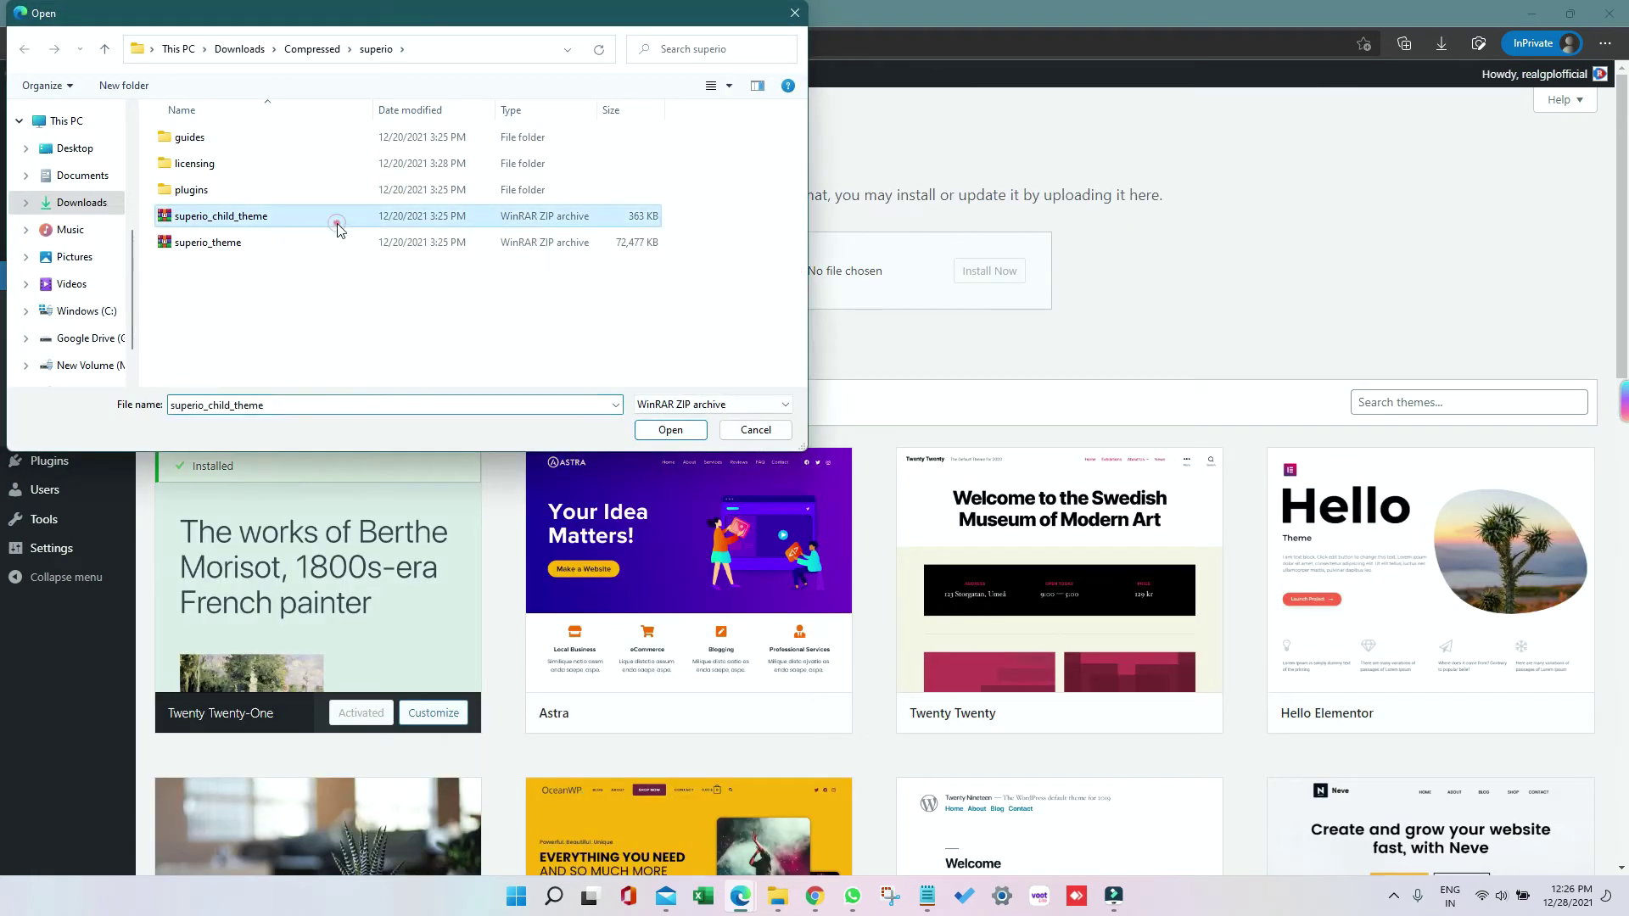
click(667, 432)
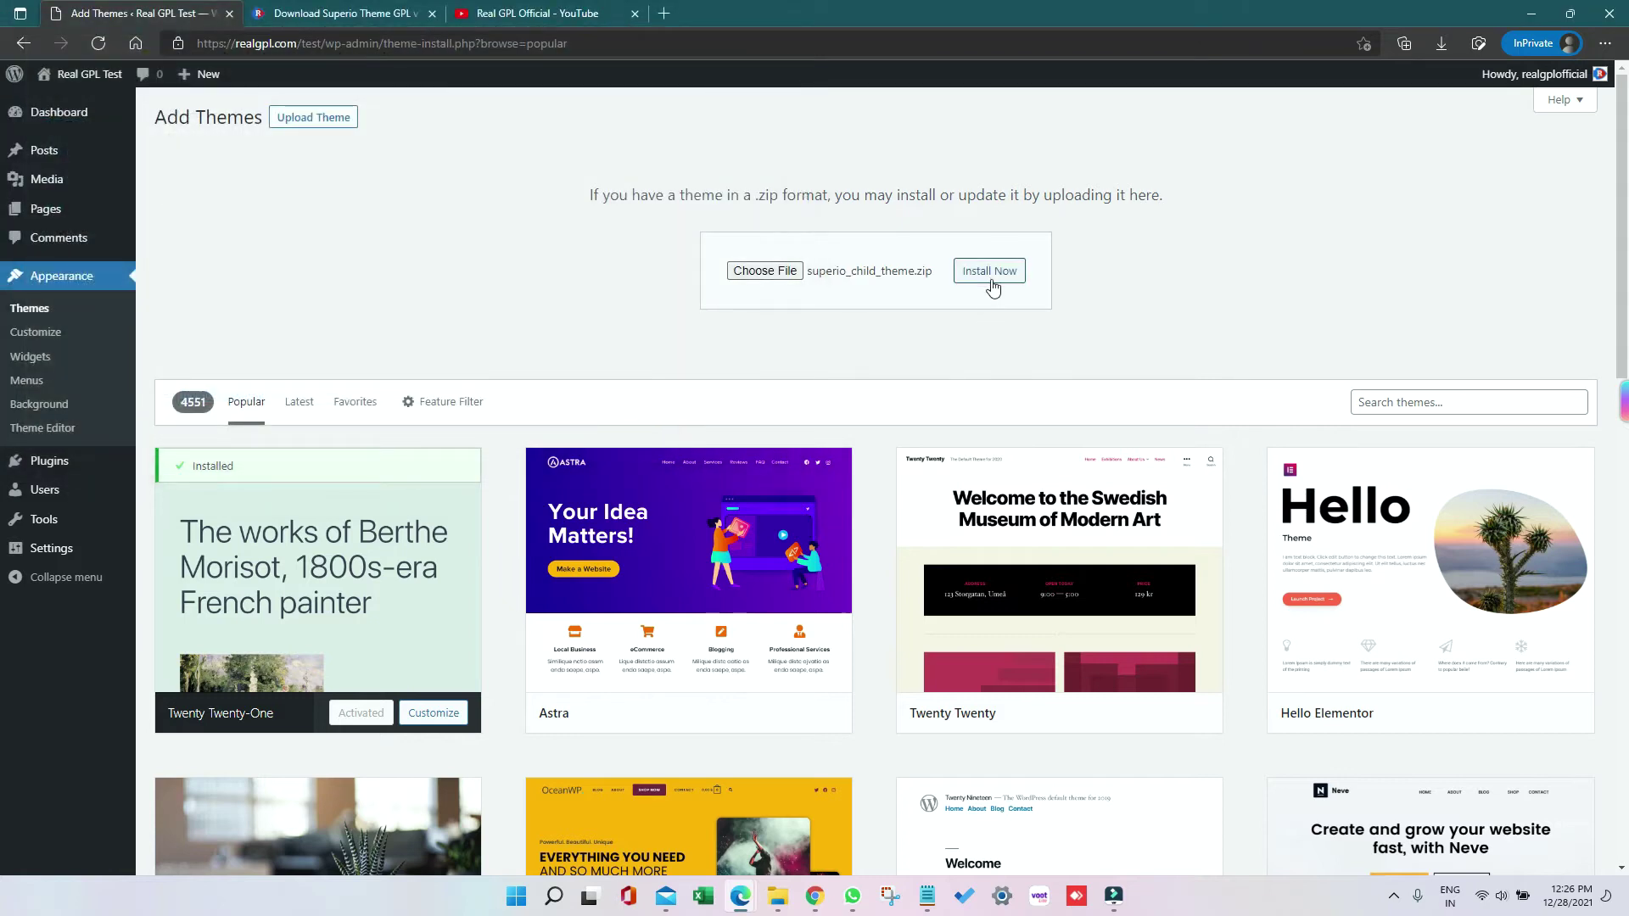
click(983, 272)
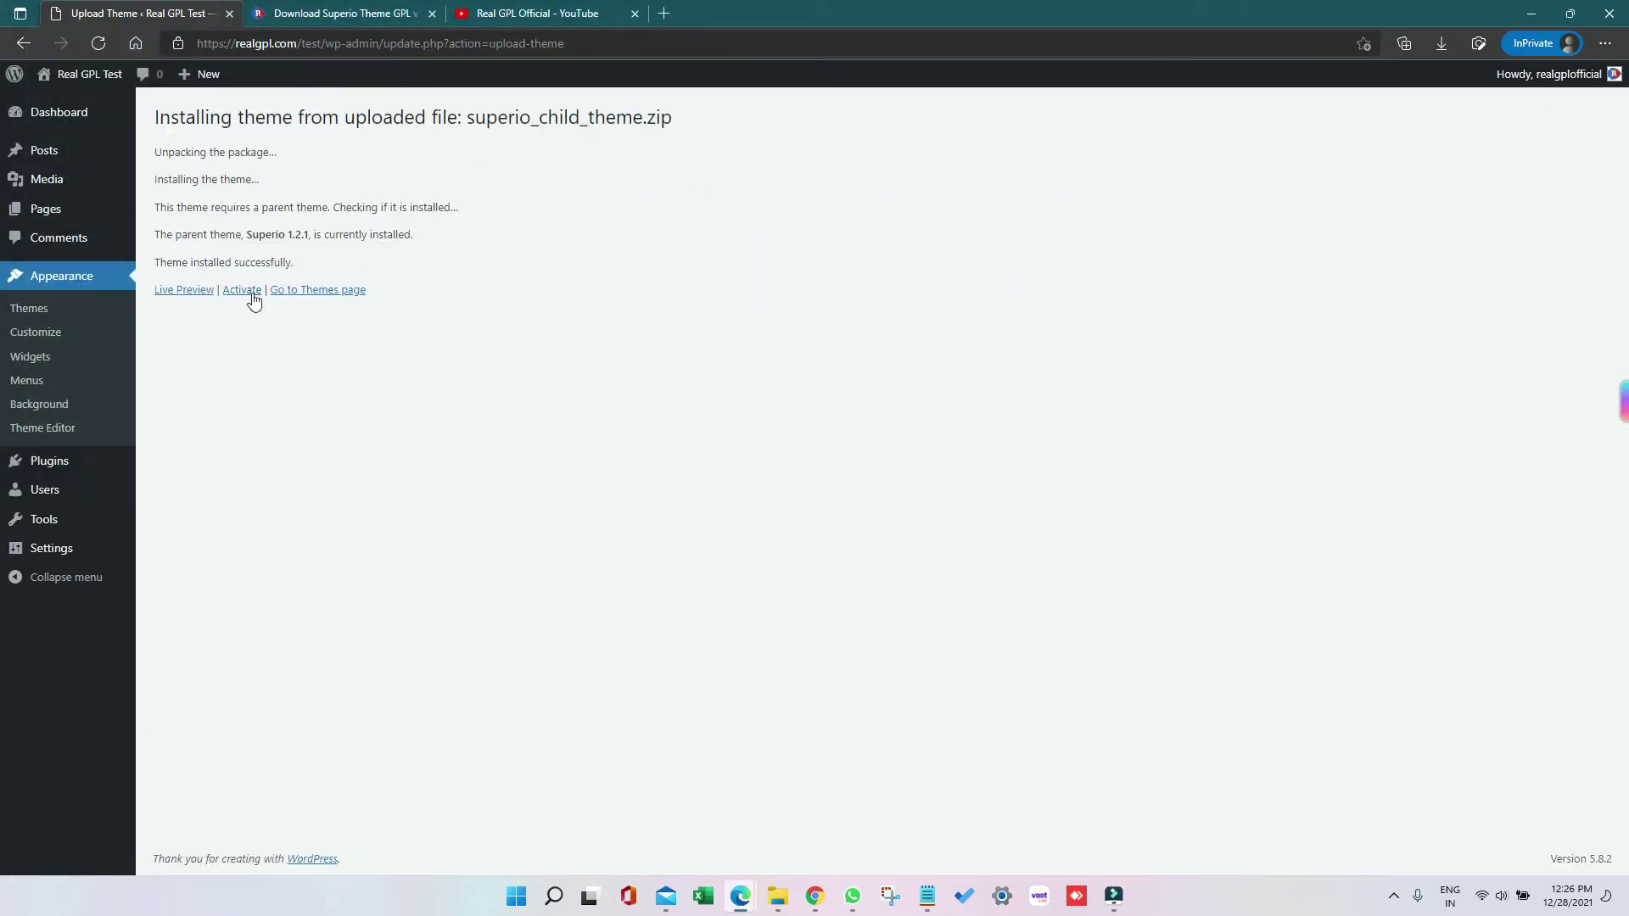
click(242, 290)
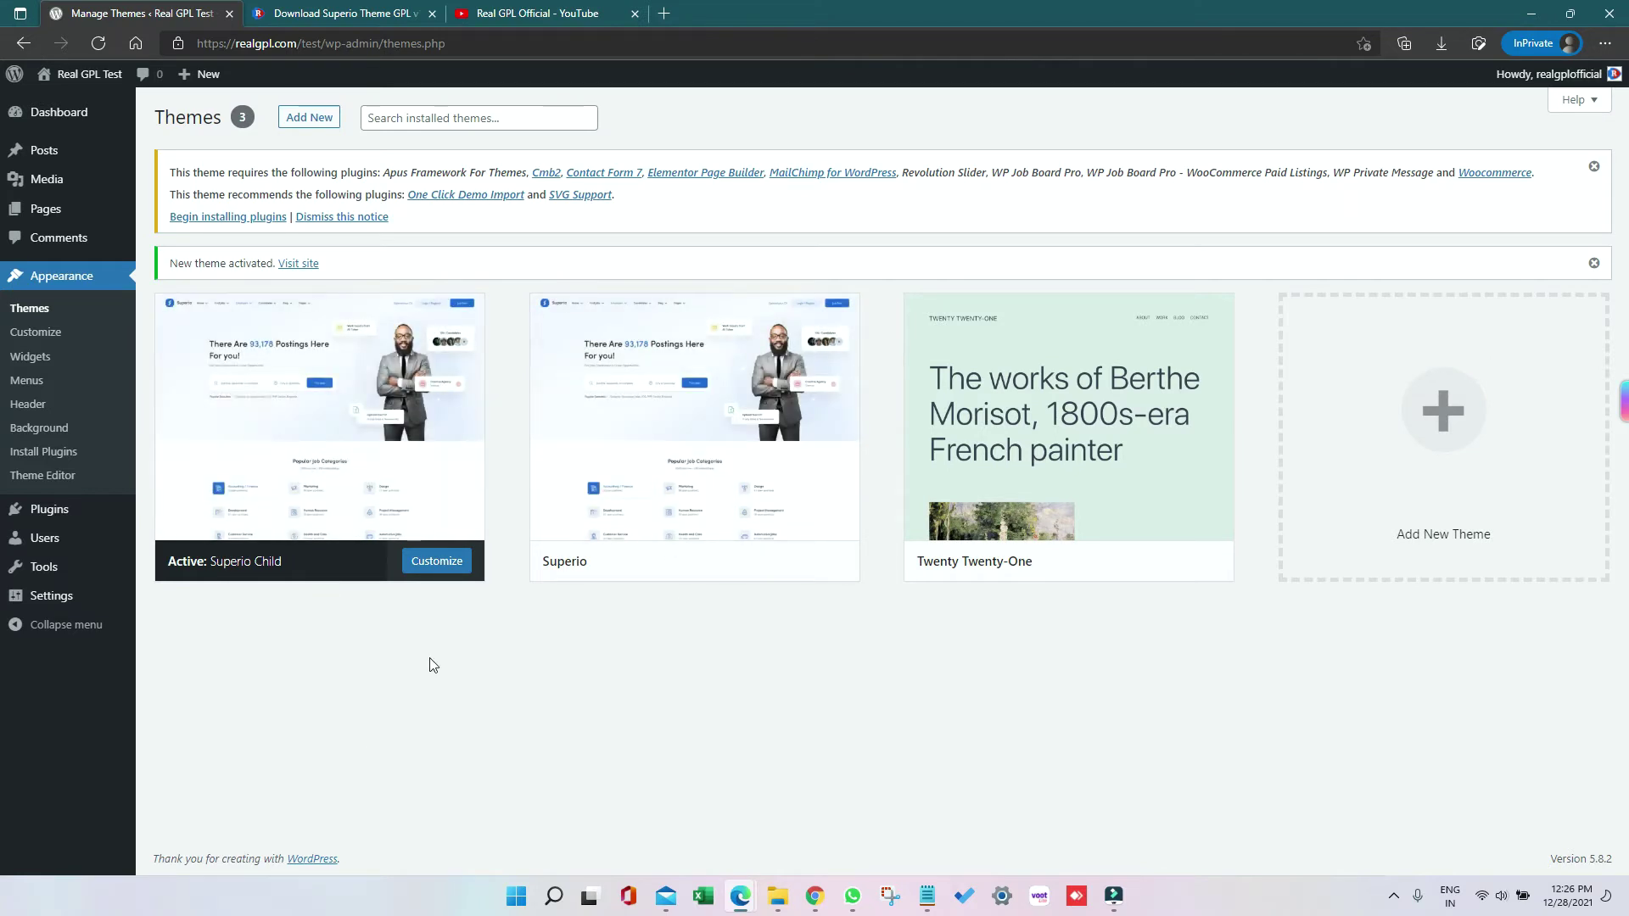
Step: Select all twelve required Superio plugins and bulk-install them
click(224, 218)
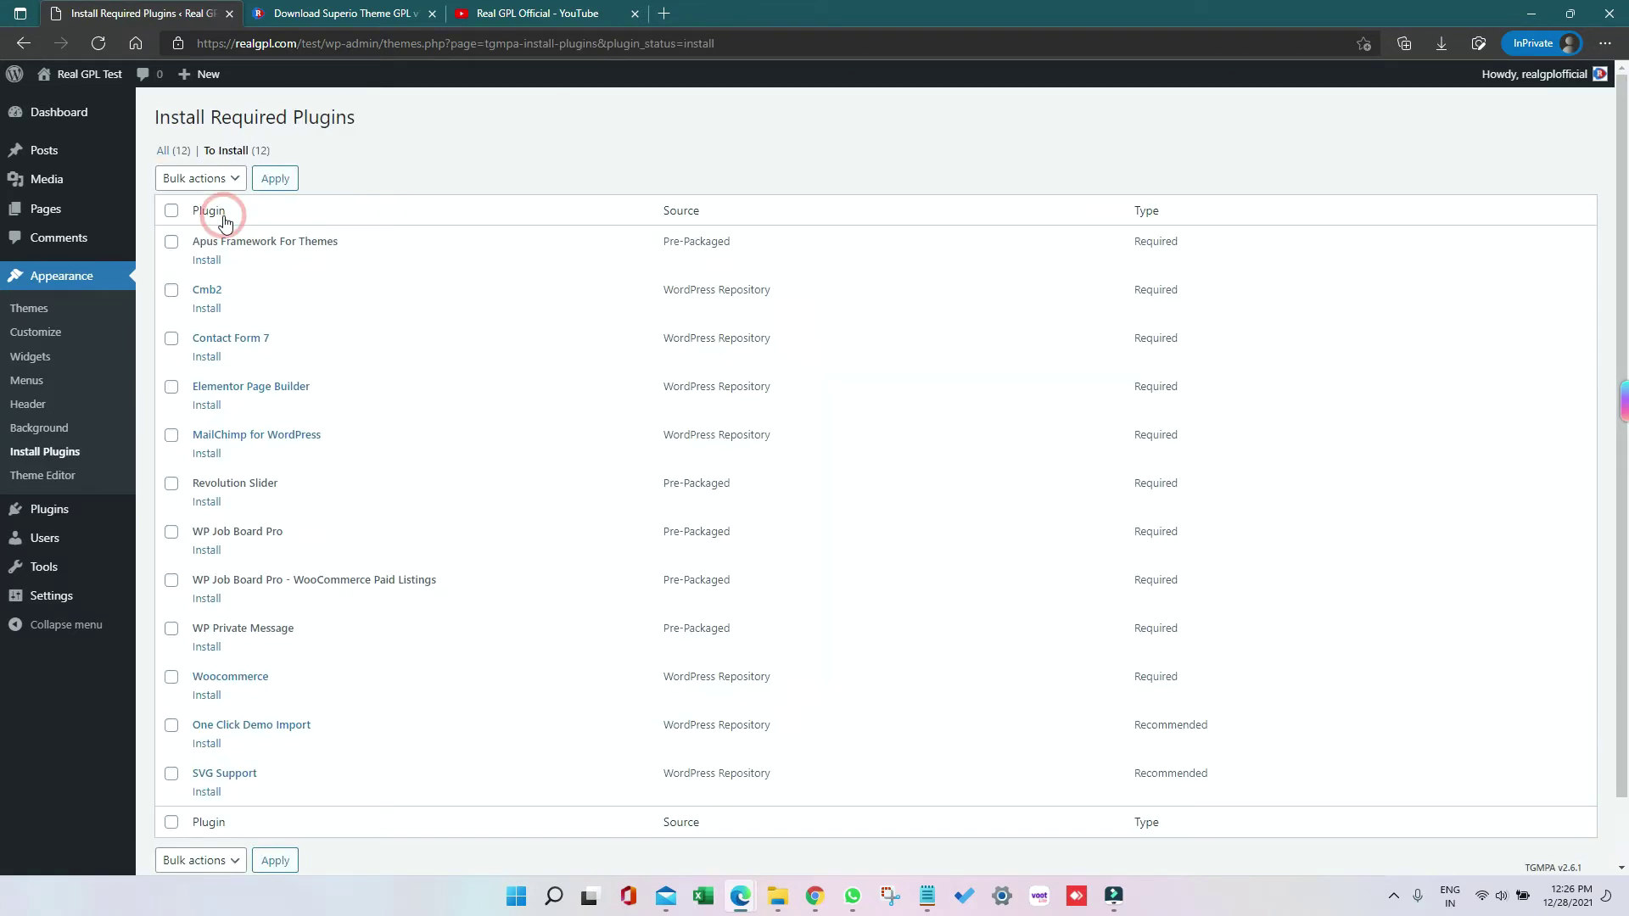
click(172, 211)
click(194, 183)
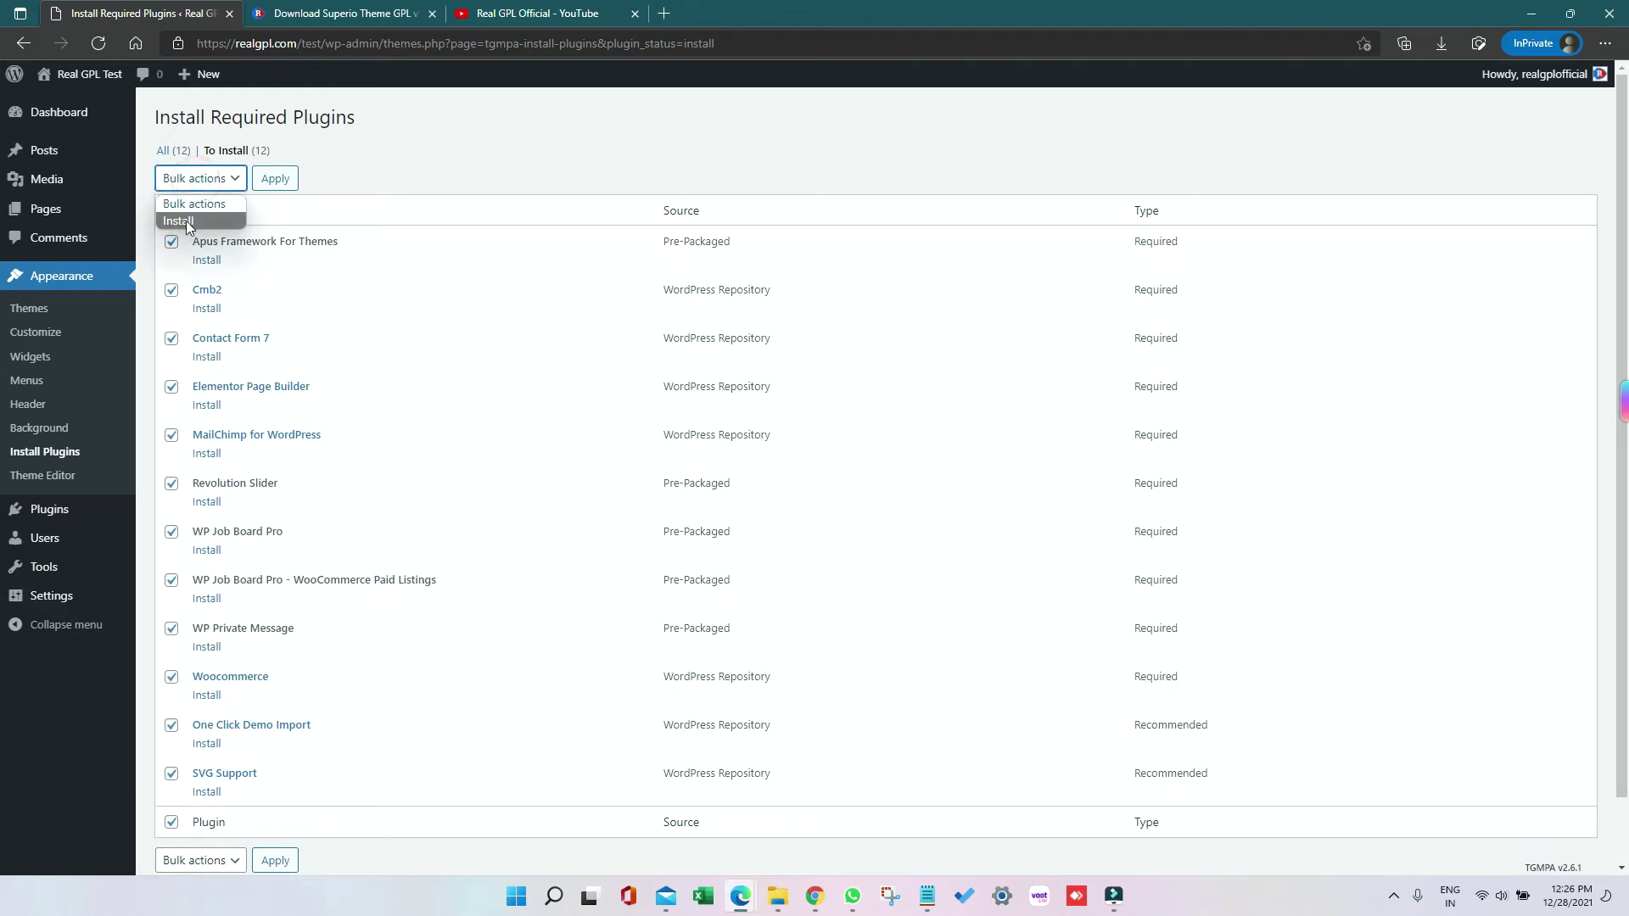
click(185, 222)
click(275, 179)
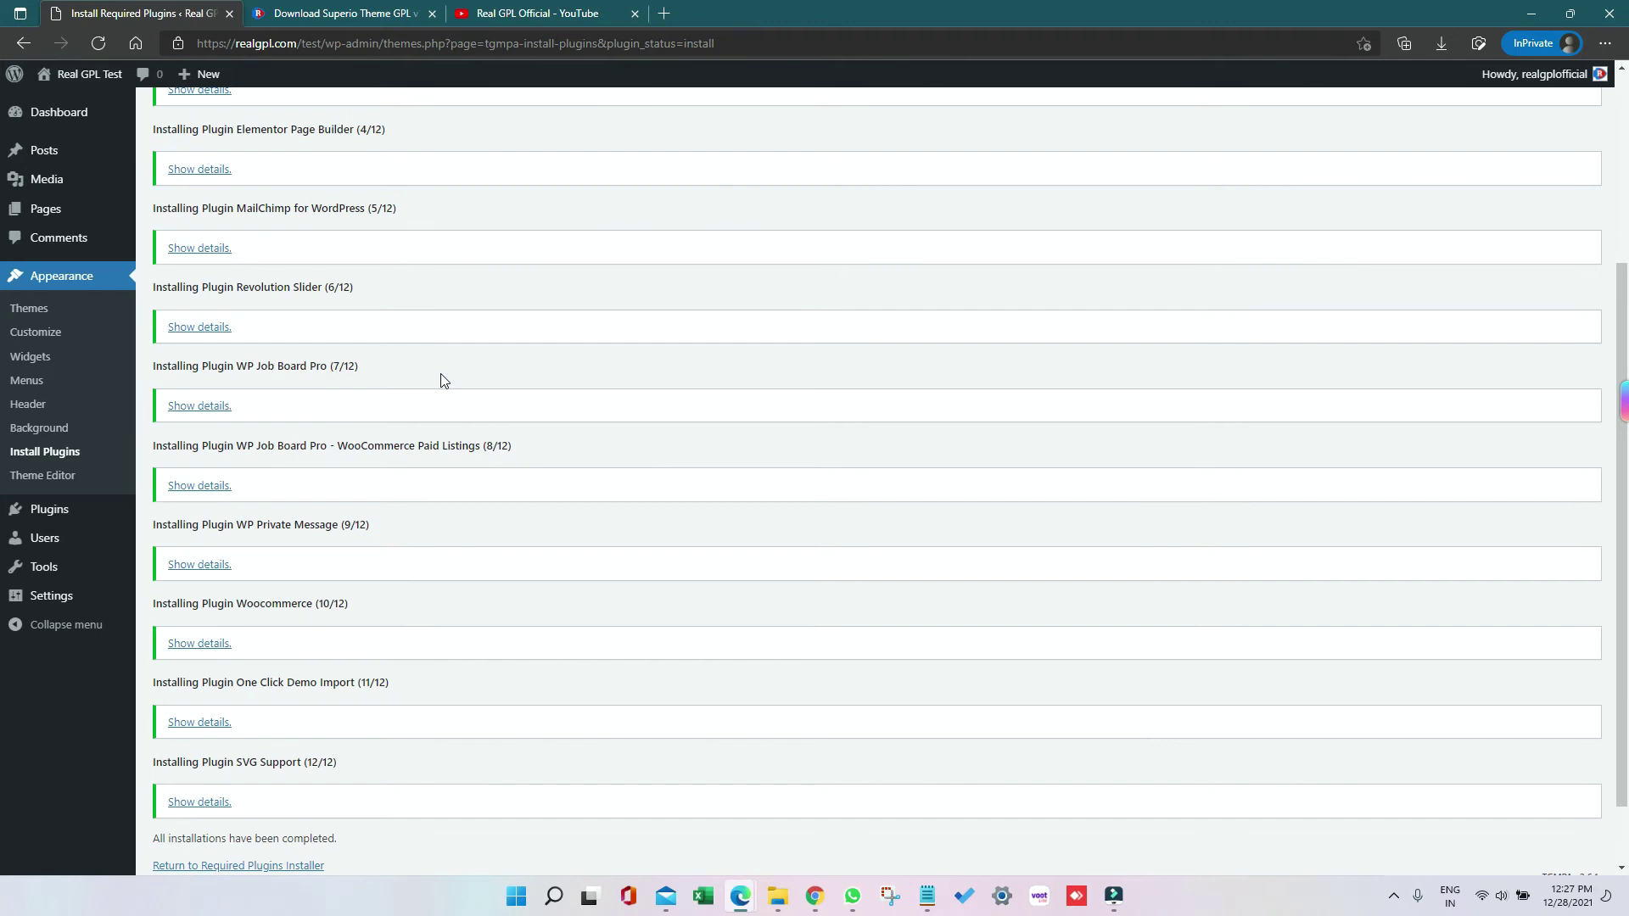
scroll(441, 379, down, 2)
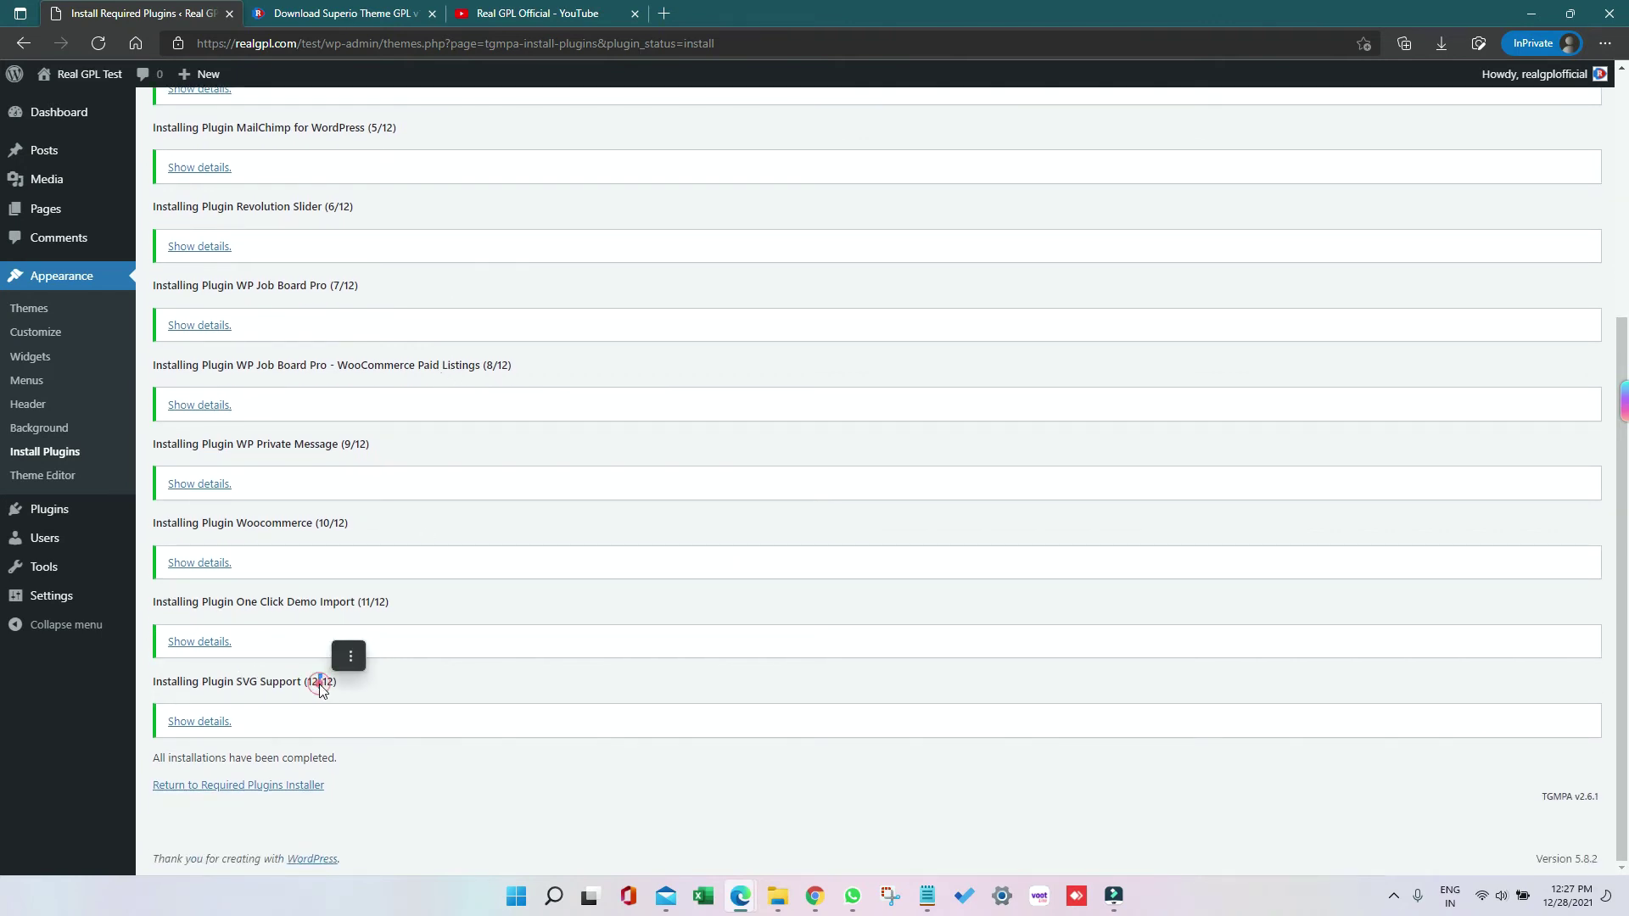
Step: Bulk-activate all twelve installed Superio plugins from the Install Plugins list
click(41, 461)
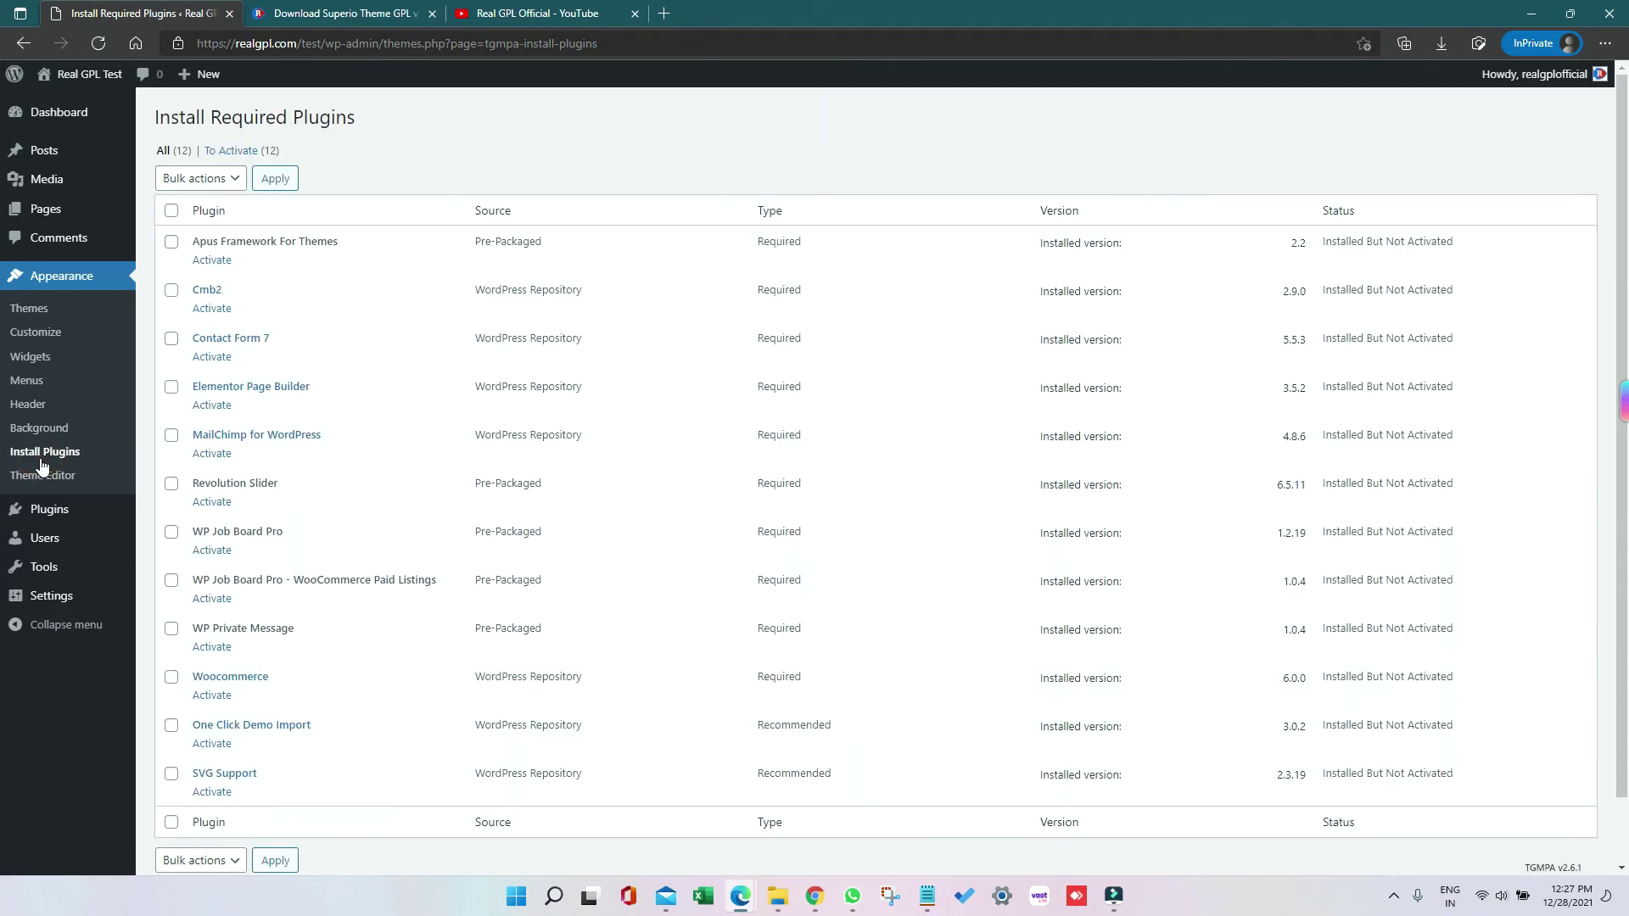
click(197, 188)
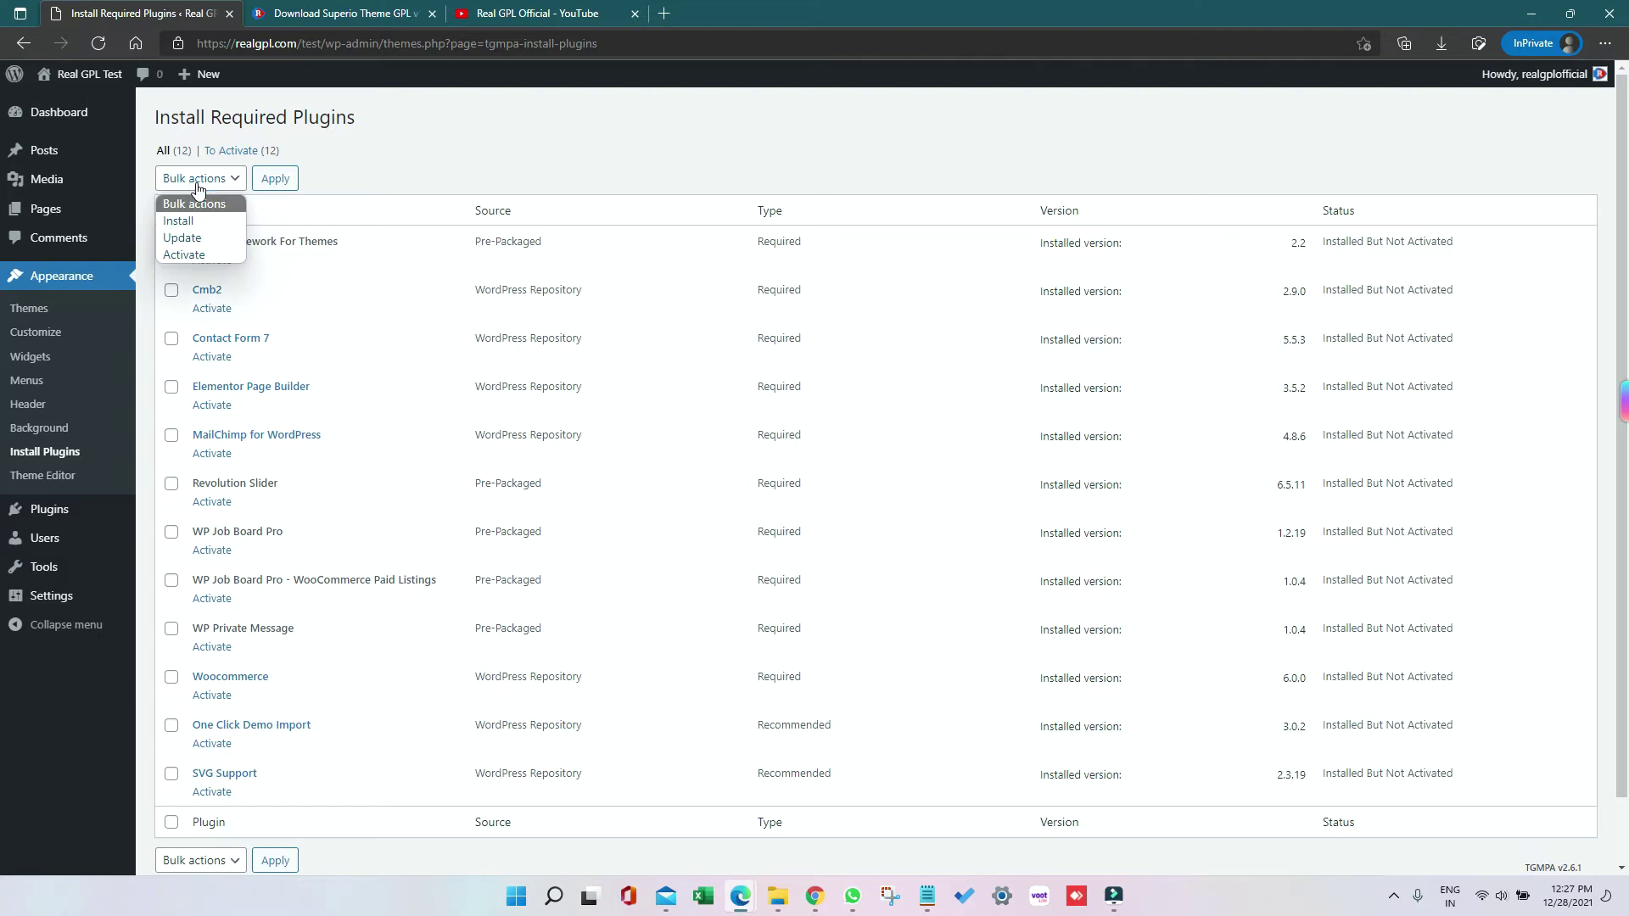
click(182, 254)
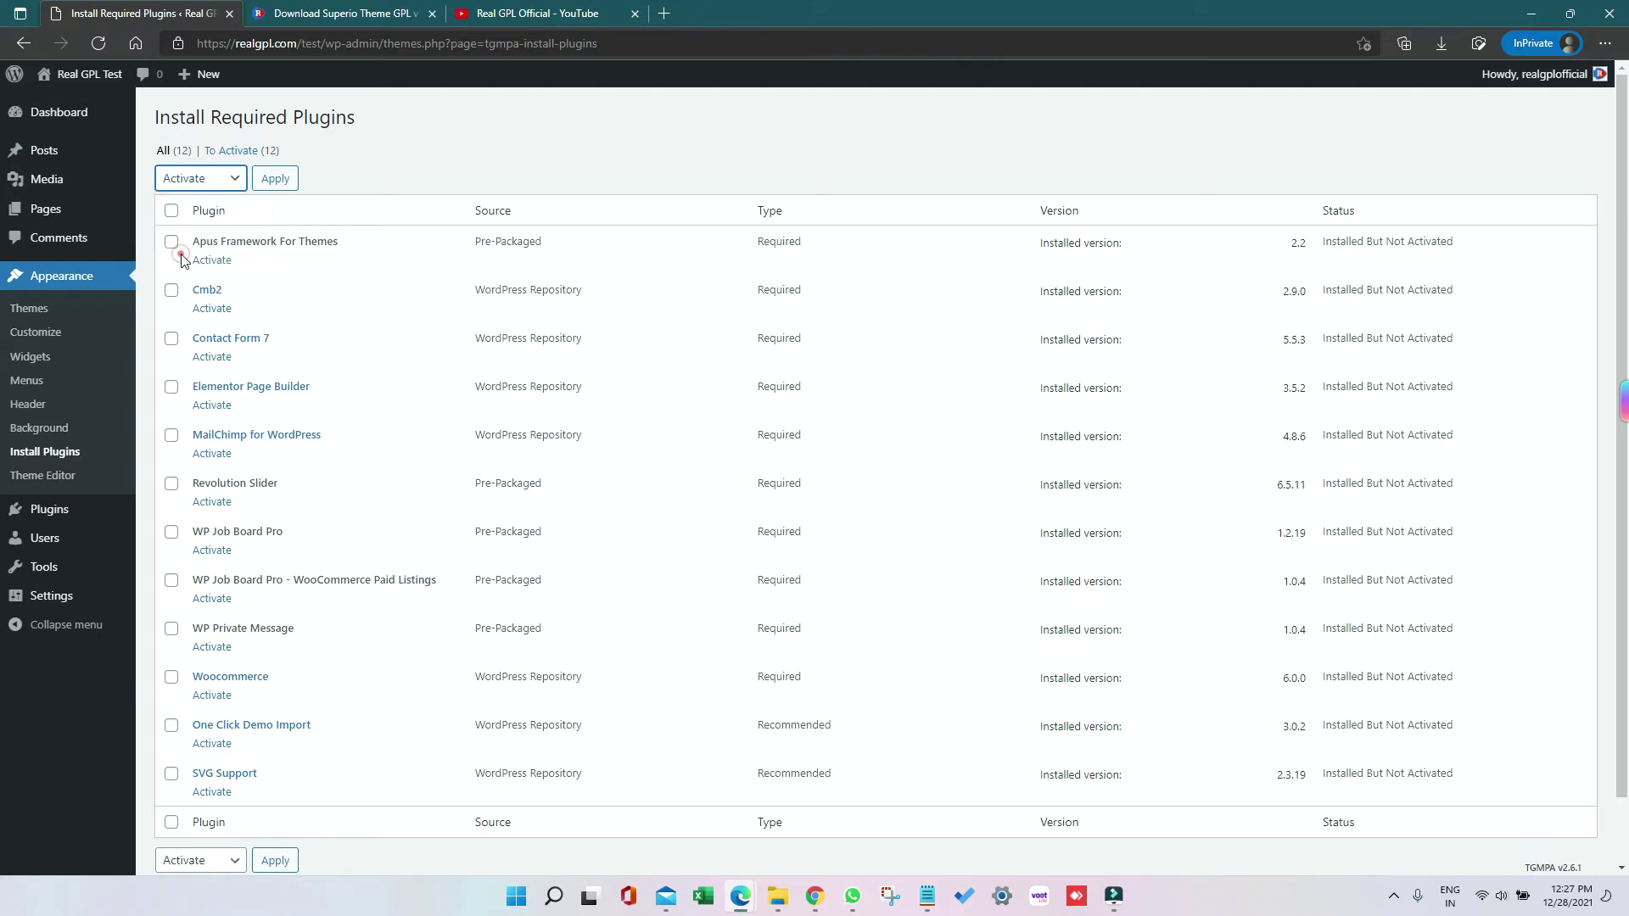
click(172, 212)
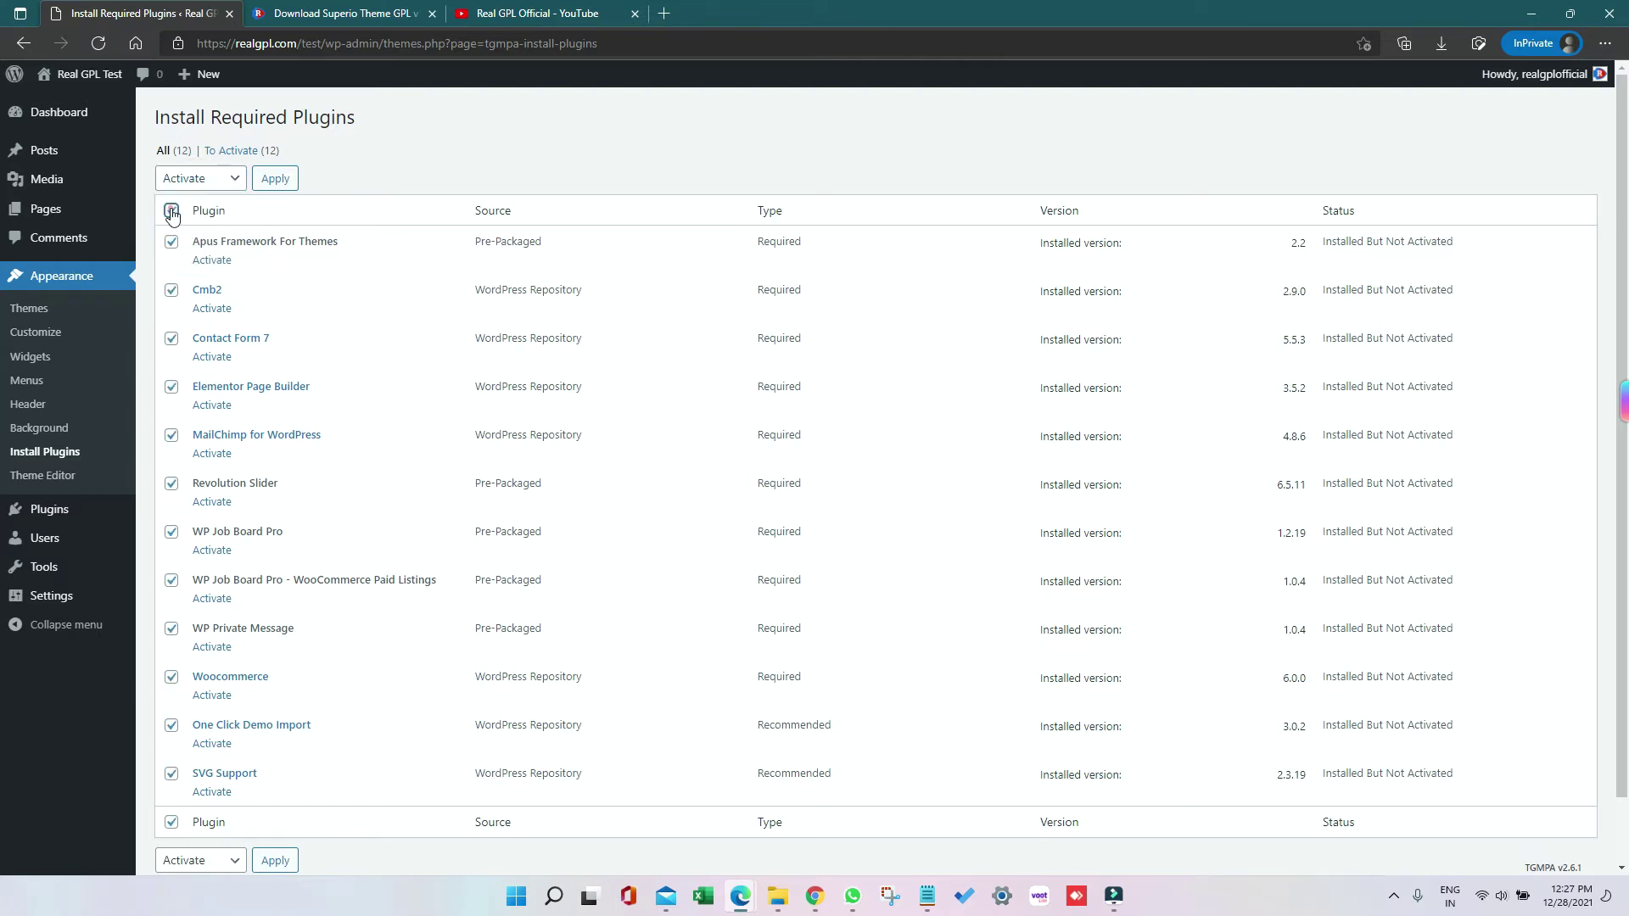
click(274, 178)
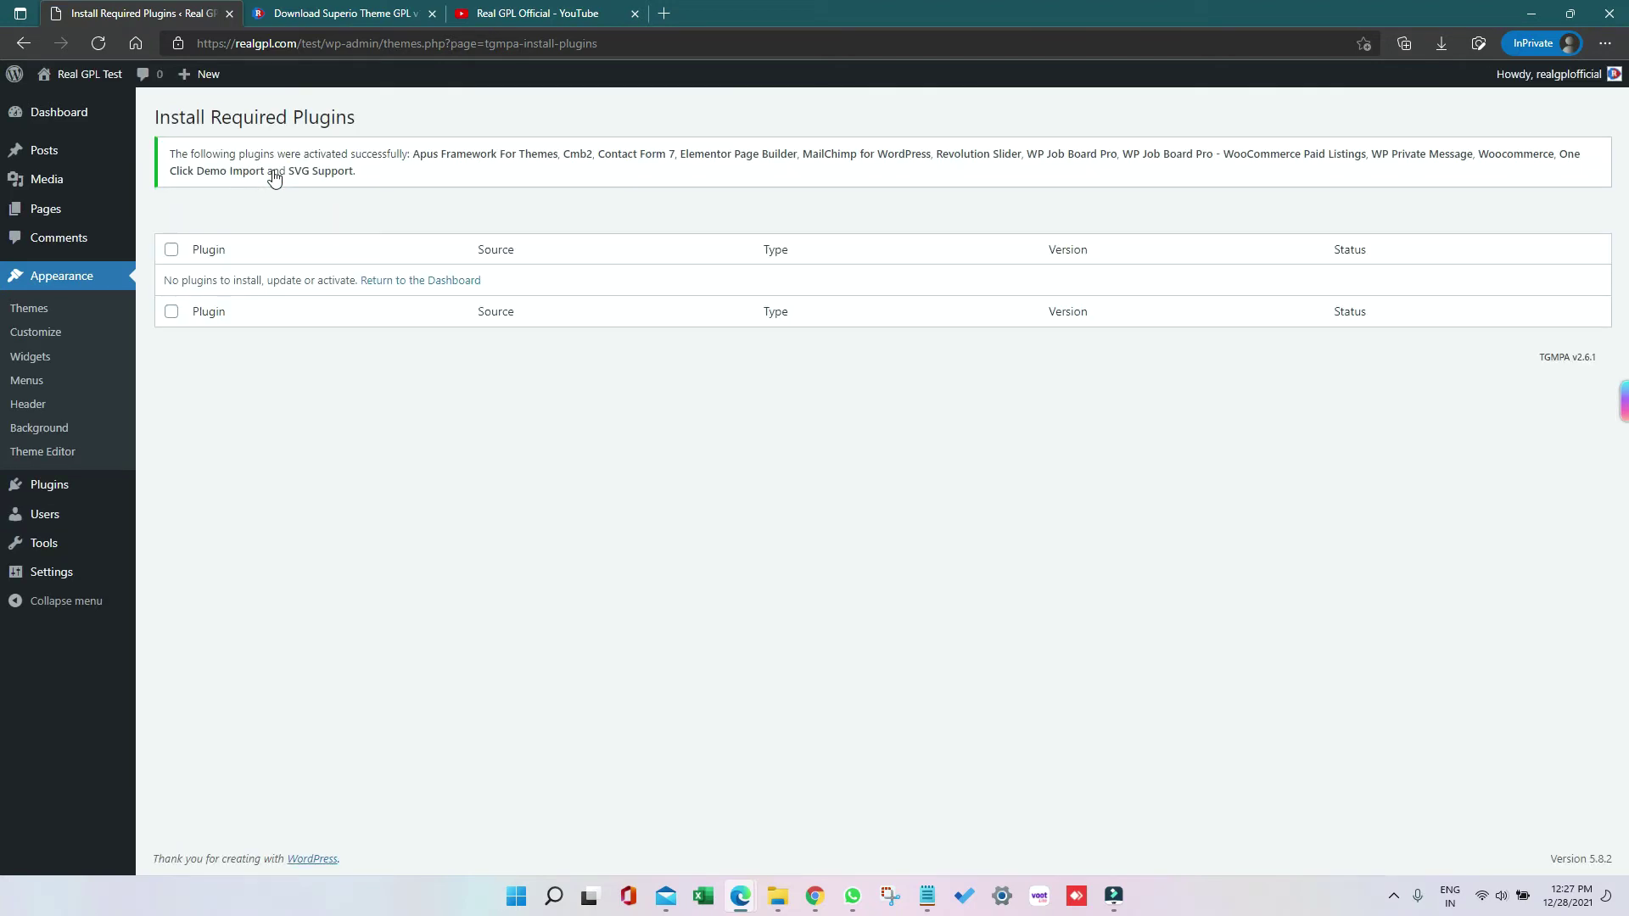
Step: Skip WooCommerce store details, choose 'No thanks' for tracking, and dismiss the welcome popup
click(70, 117)
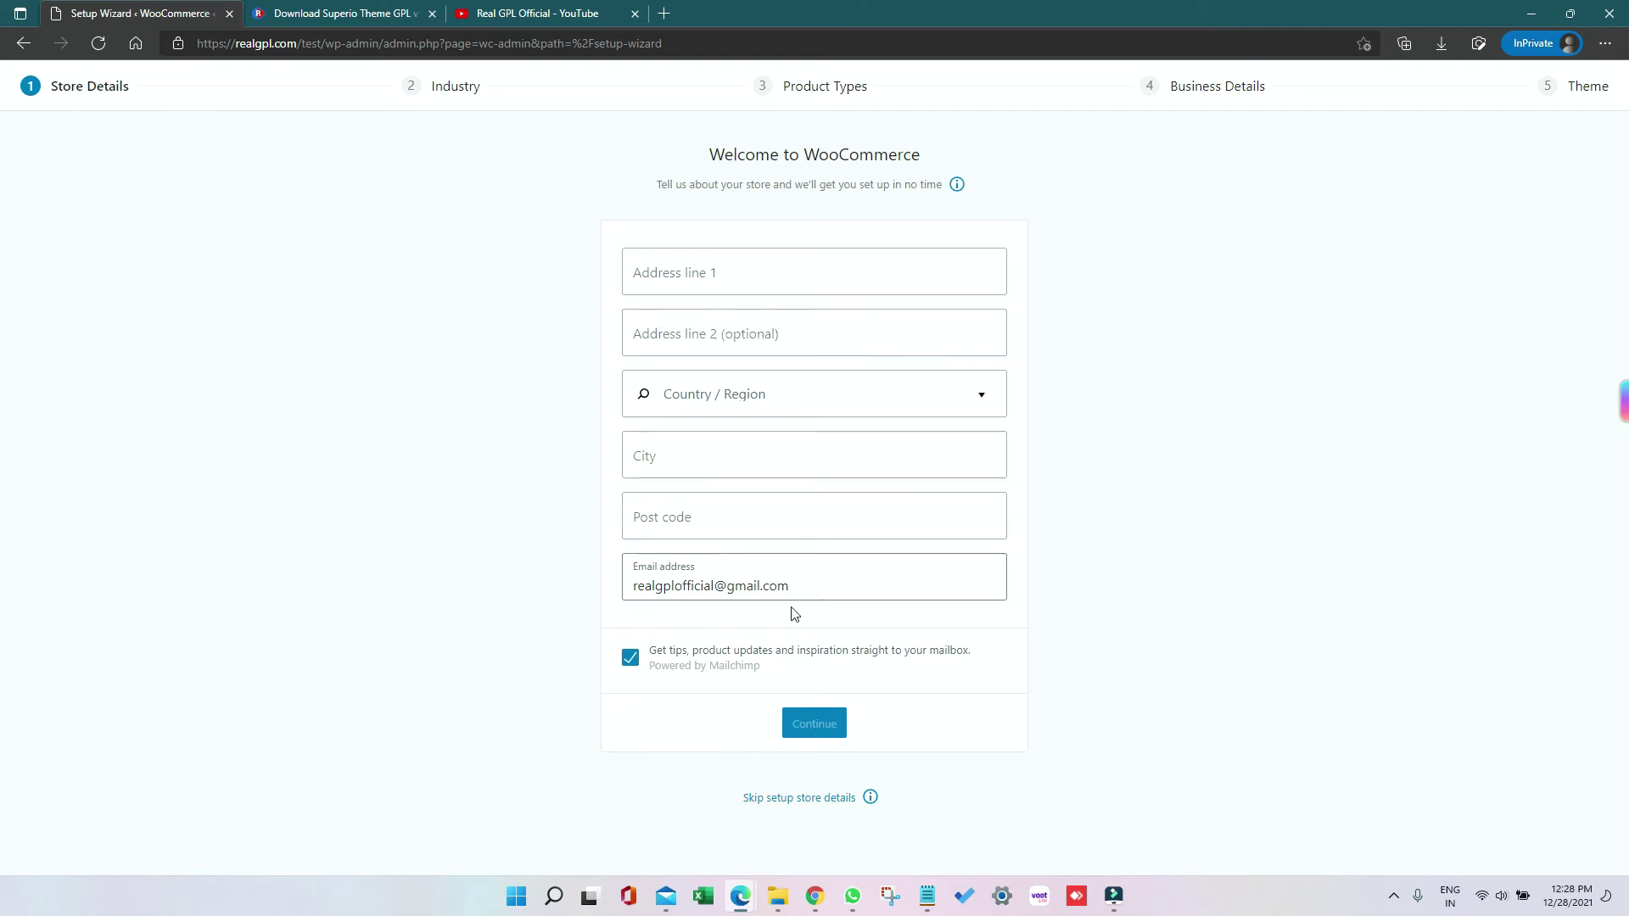
click(791, 798)
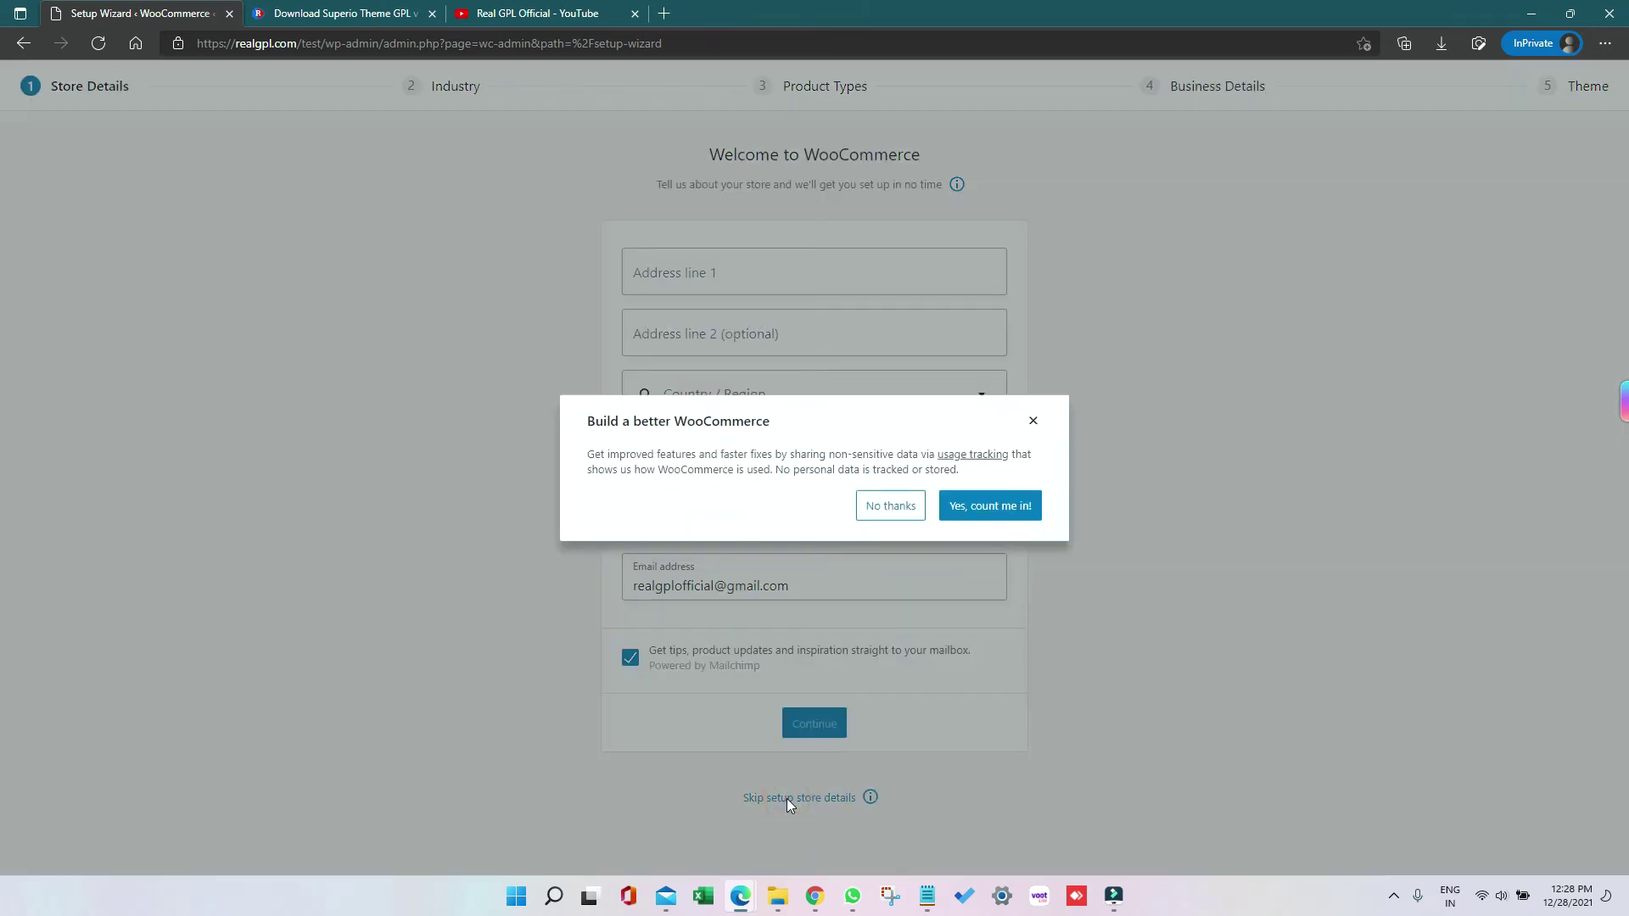
click(905, 508)
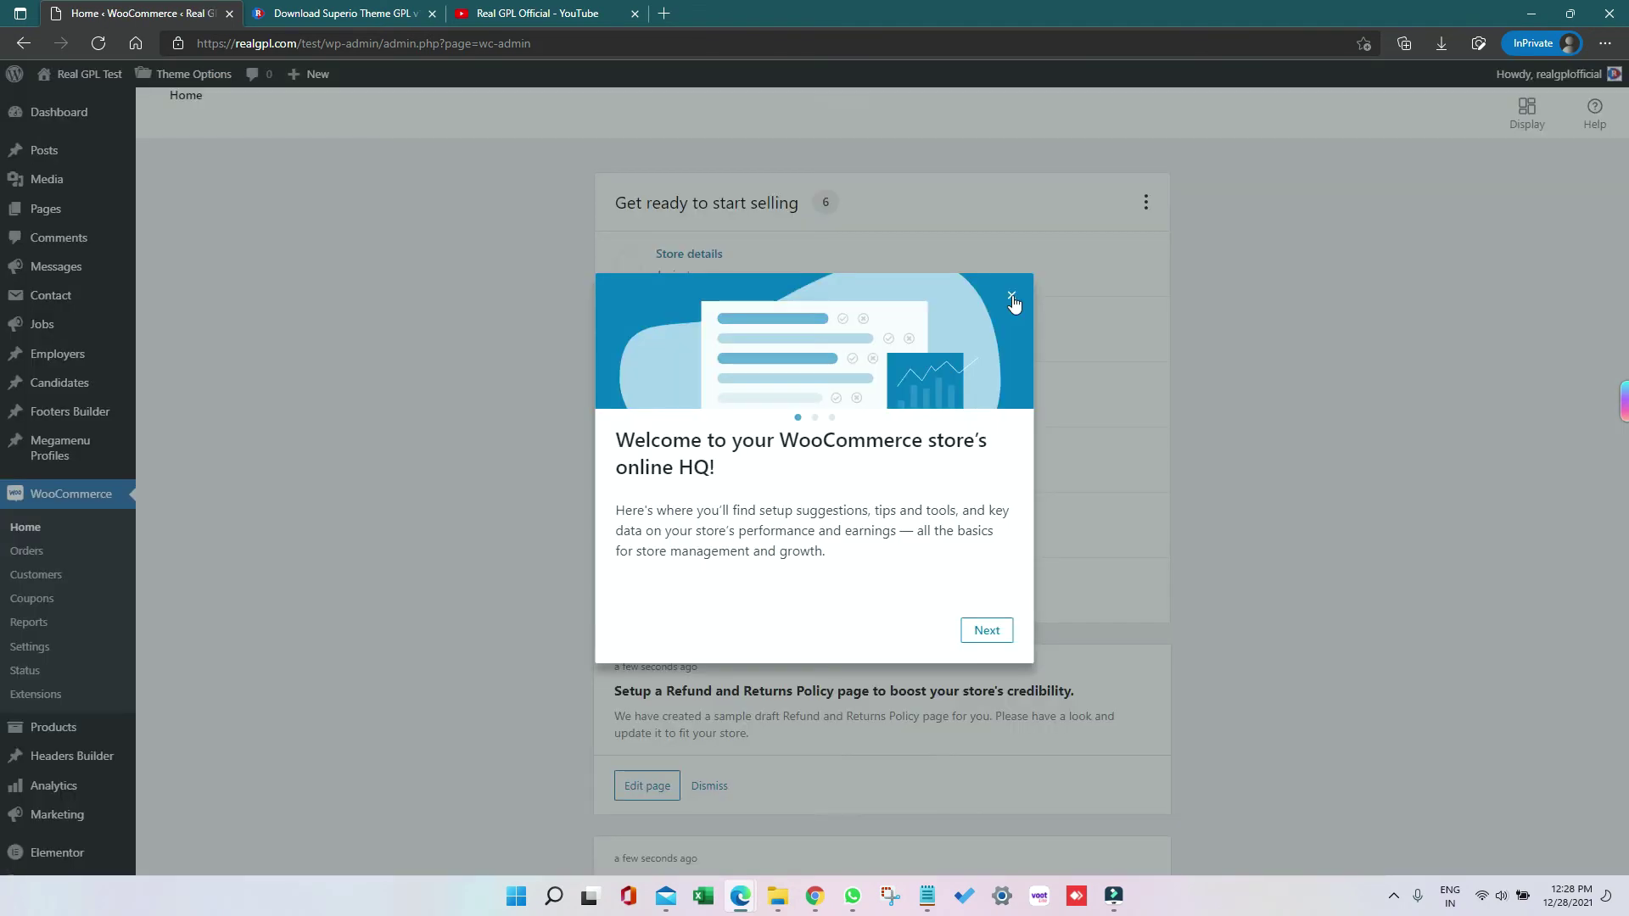
click(1013, 302)
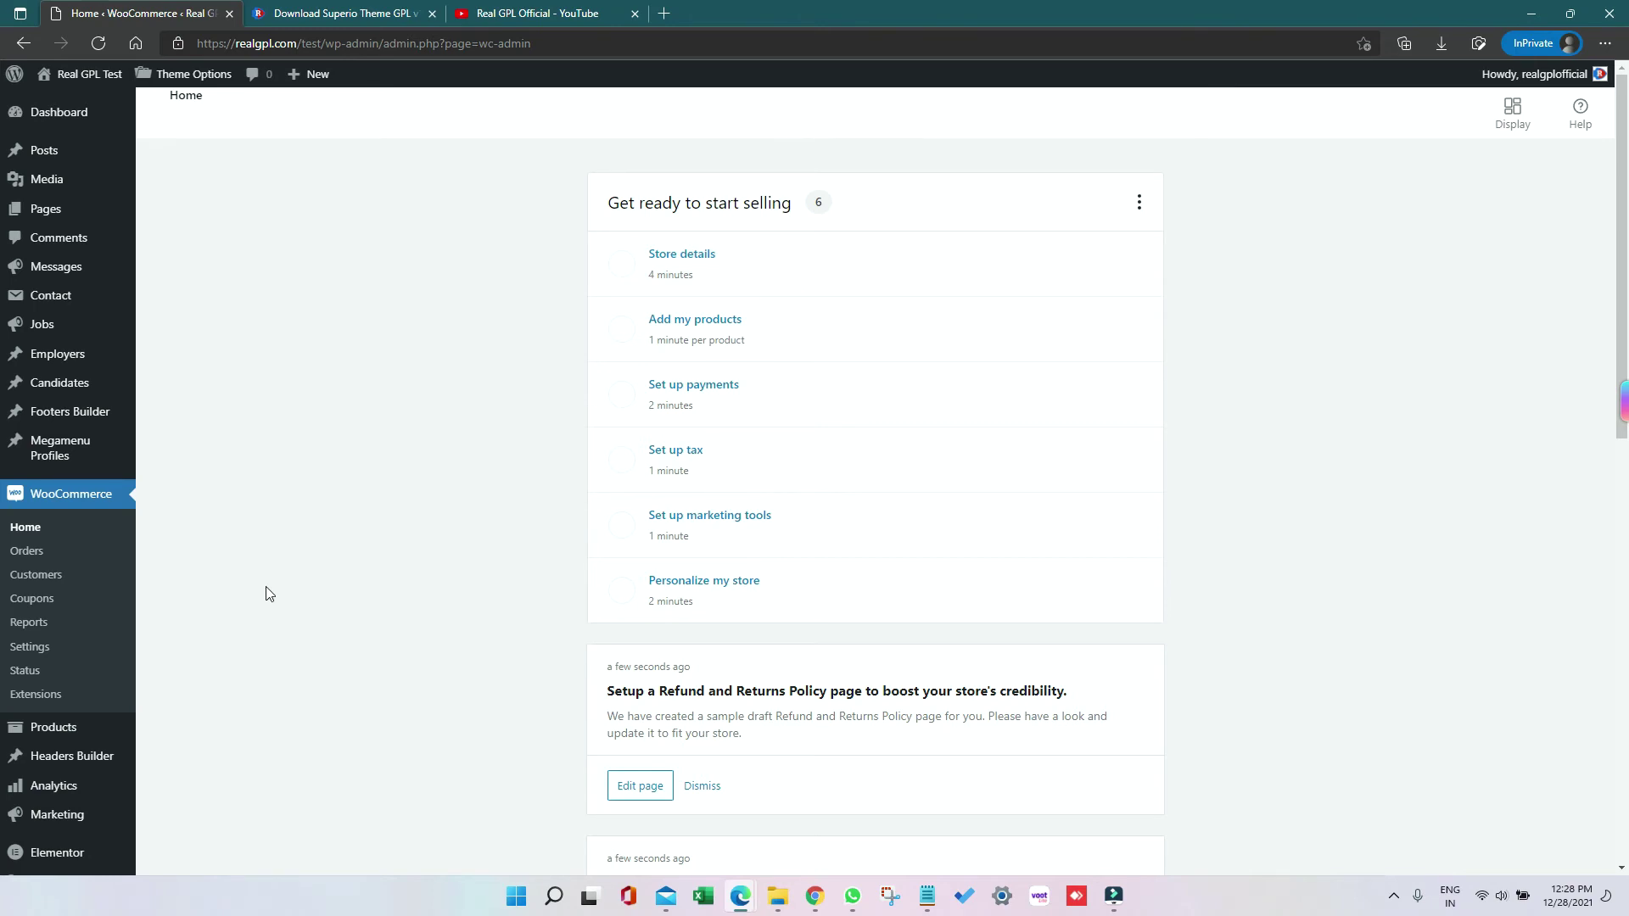
scroll(271, 586, down, 3)
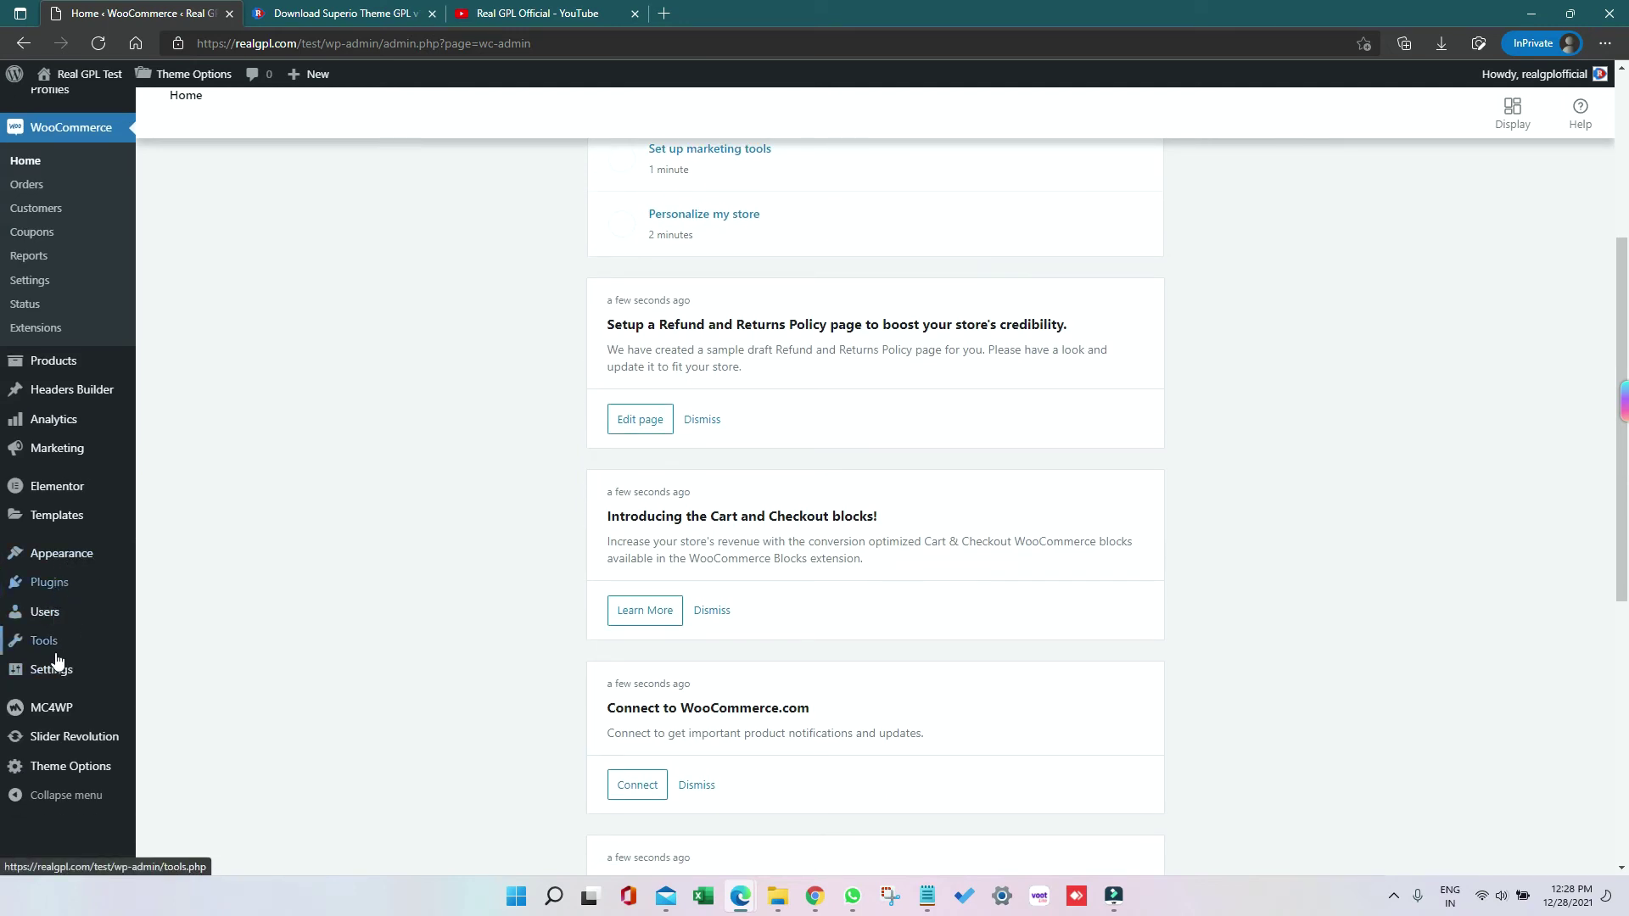
mouse_move(61, 553)
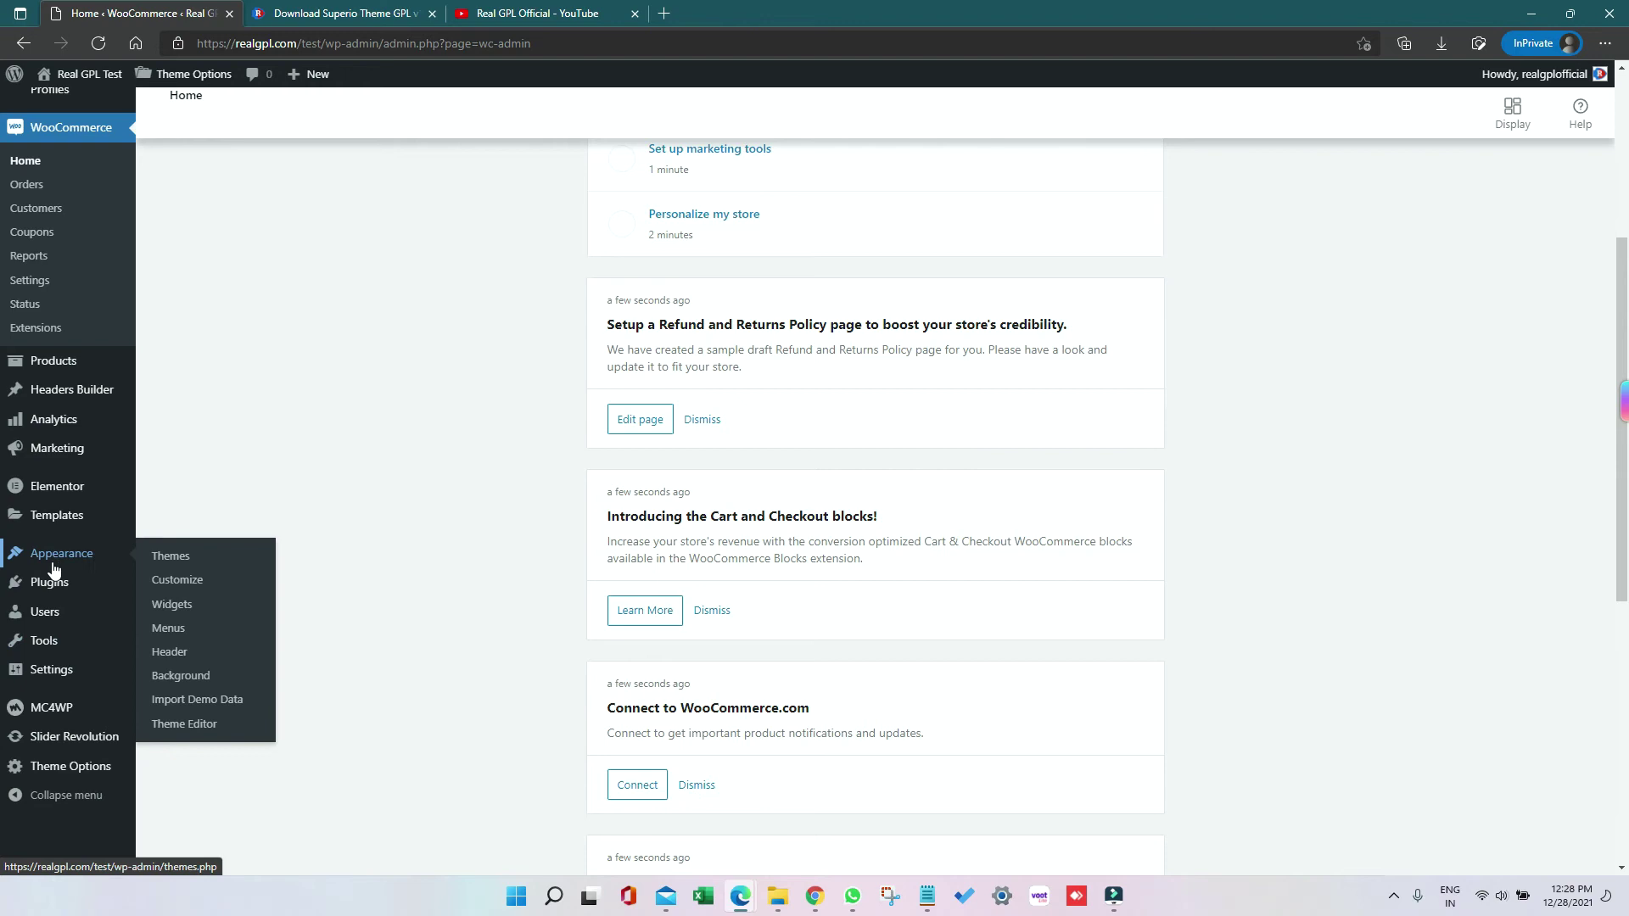
Step: Go to Appearance > Import Demo Data to list the Superio home page demos
click(190, 705)
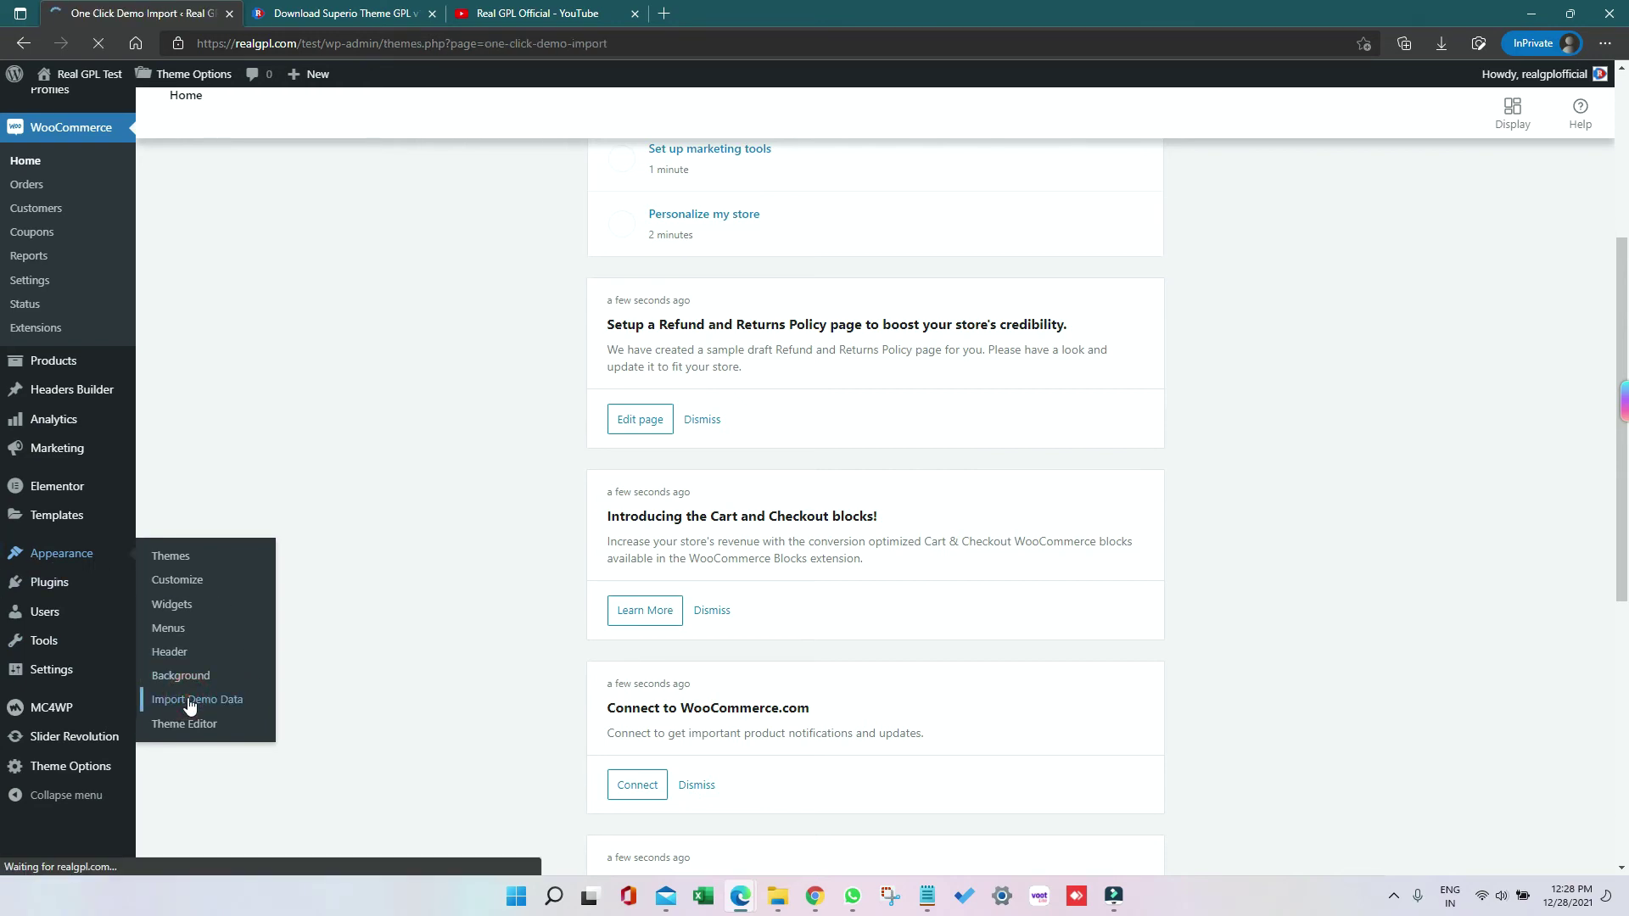
scroll(369, 563, down, 5)
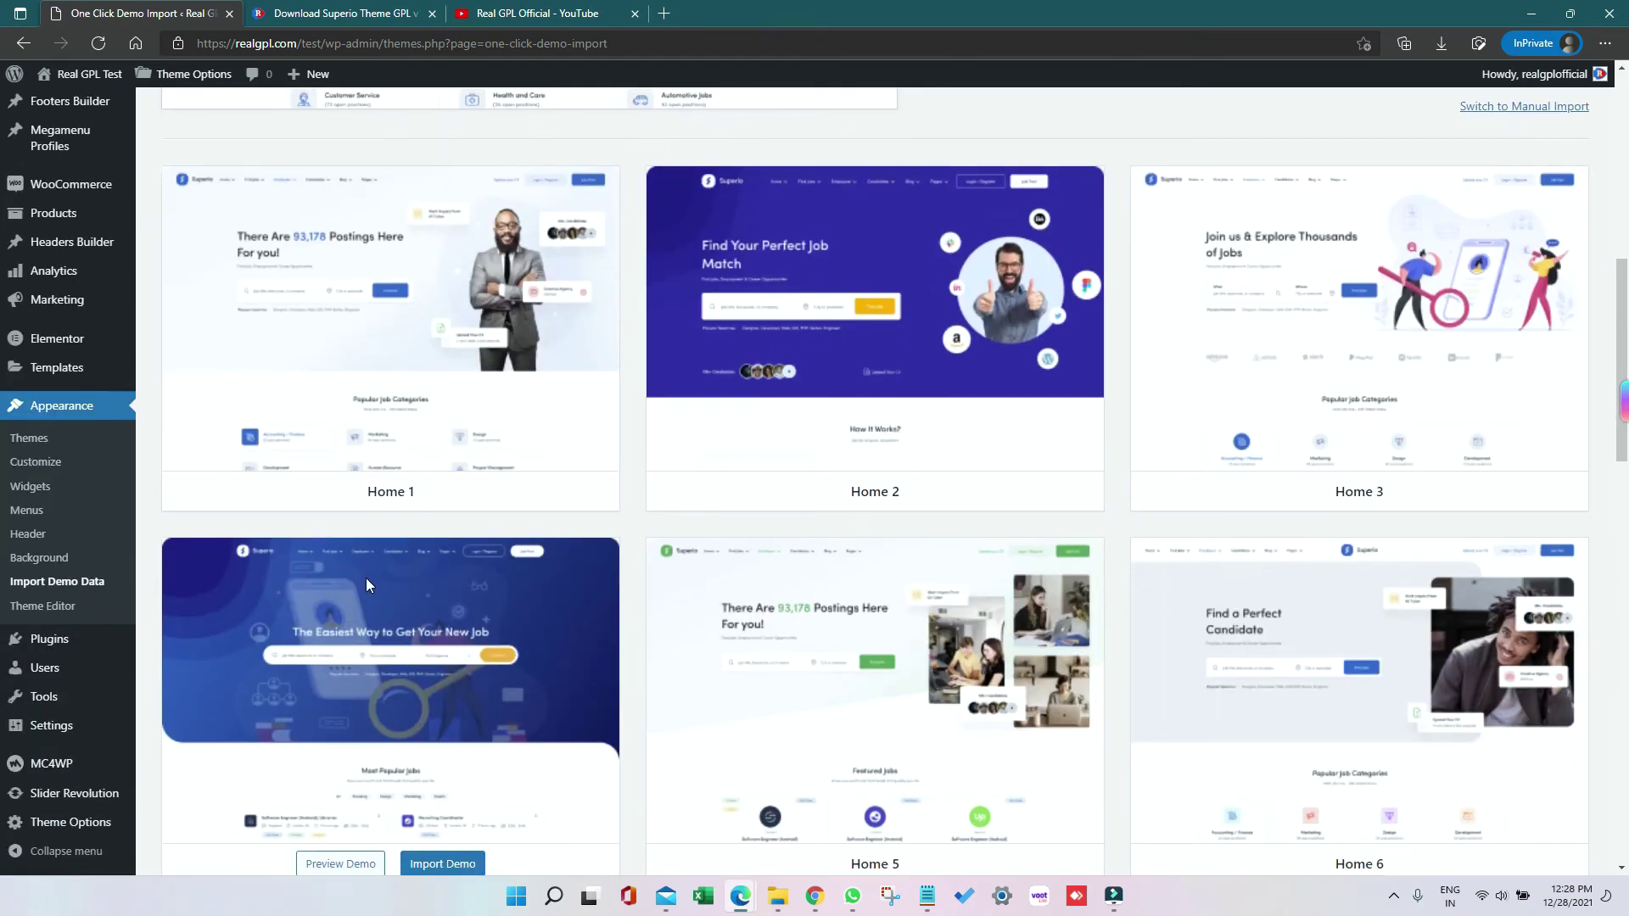
scroll(367, 579, down, 4)
scroll(367, 583, down, 3)
scroll(366, 585, down, 1)
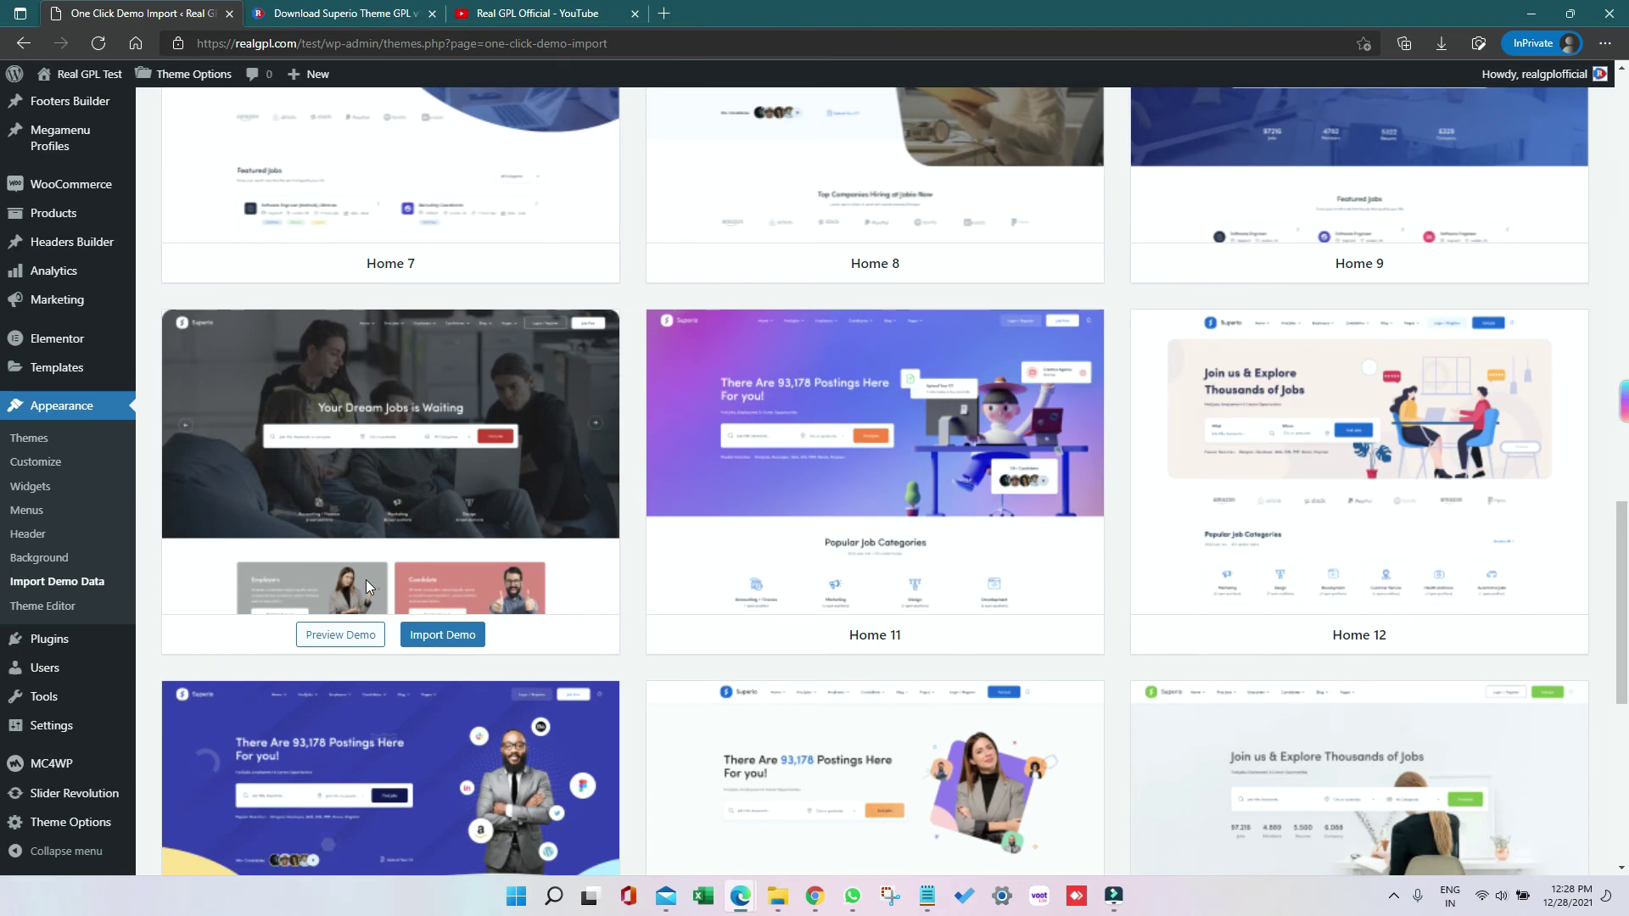
scroll(366, 582, down, 3)
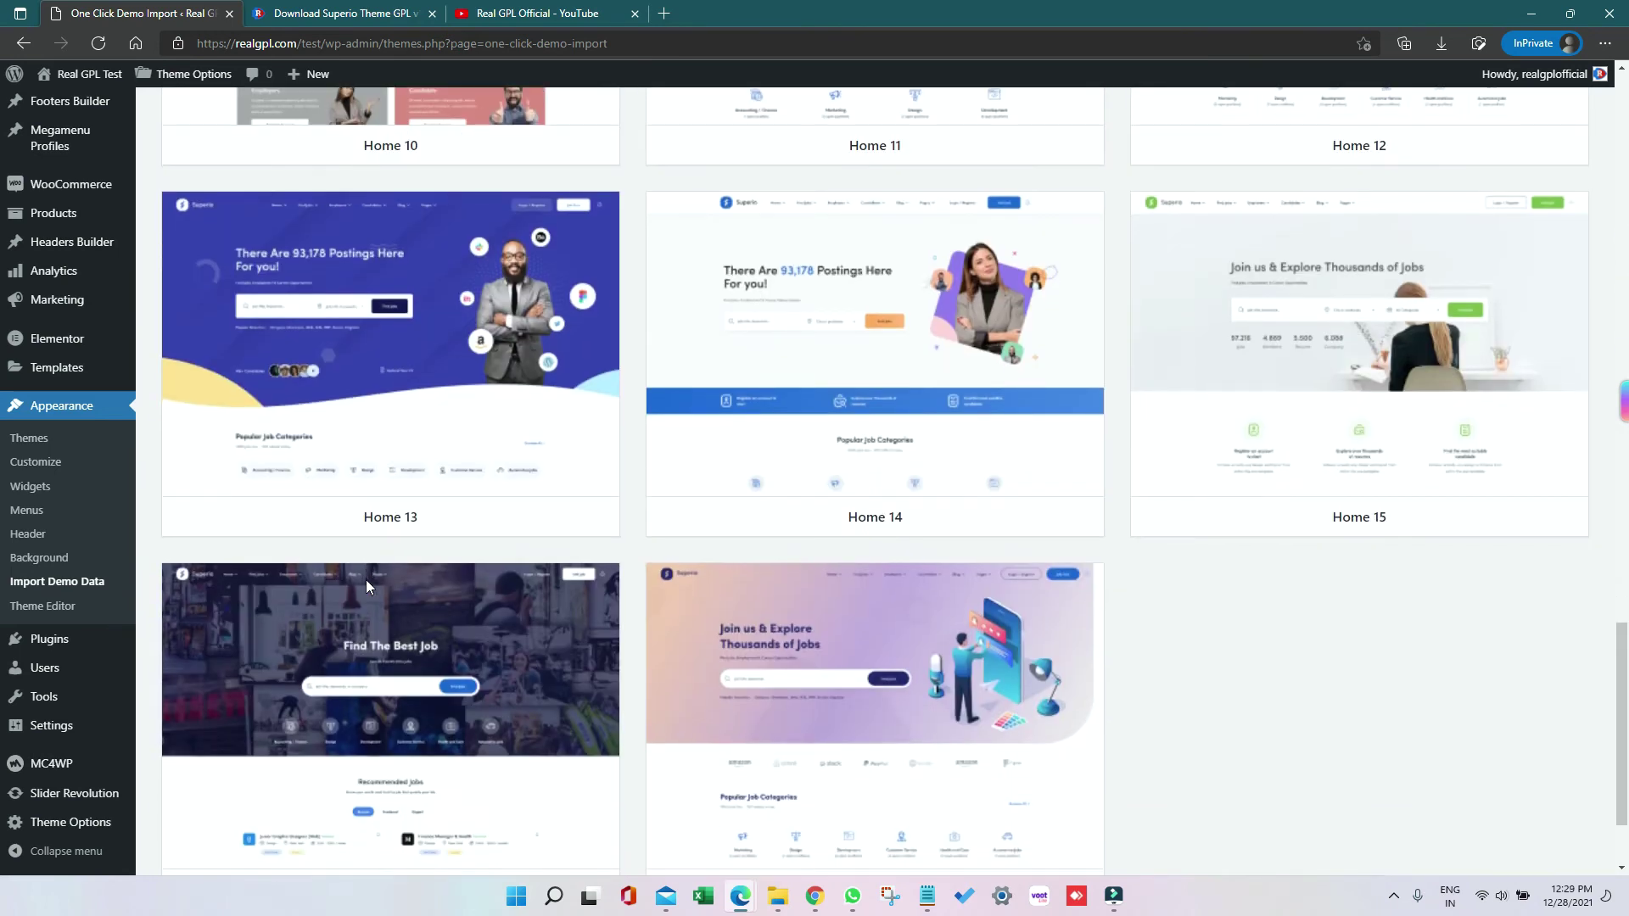
scroll(365, 586, down, 1)
scroll(365, 586, up, 4)
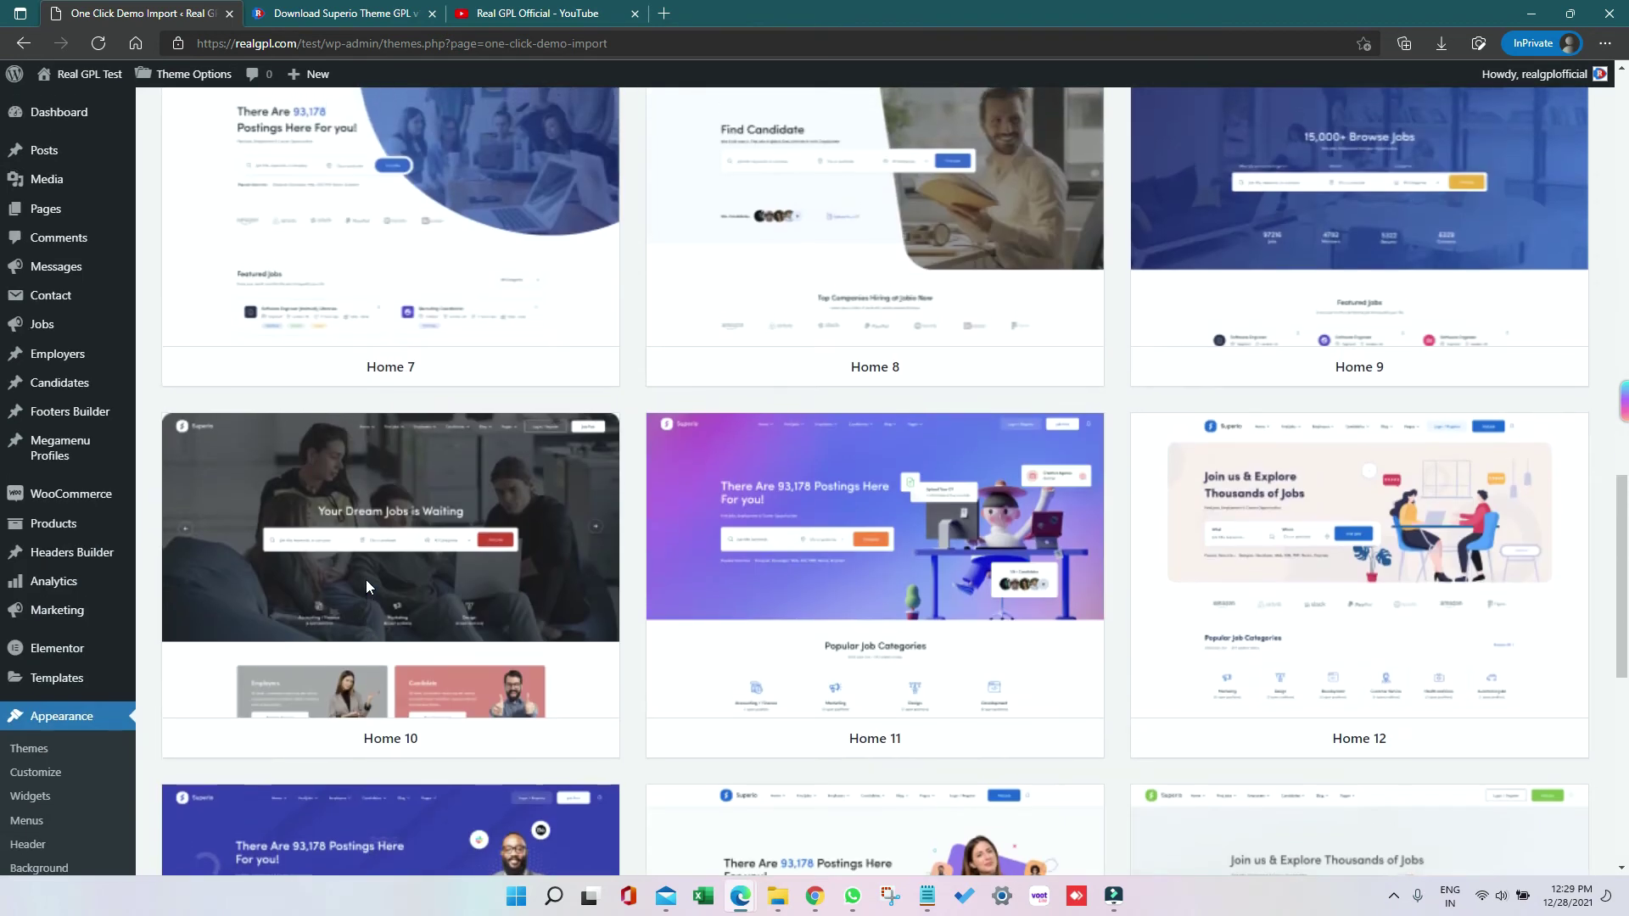
scroll(365, 586, up, 4)
scroll(366, 587, up, 4)
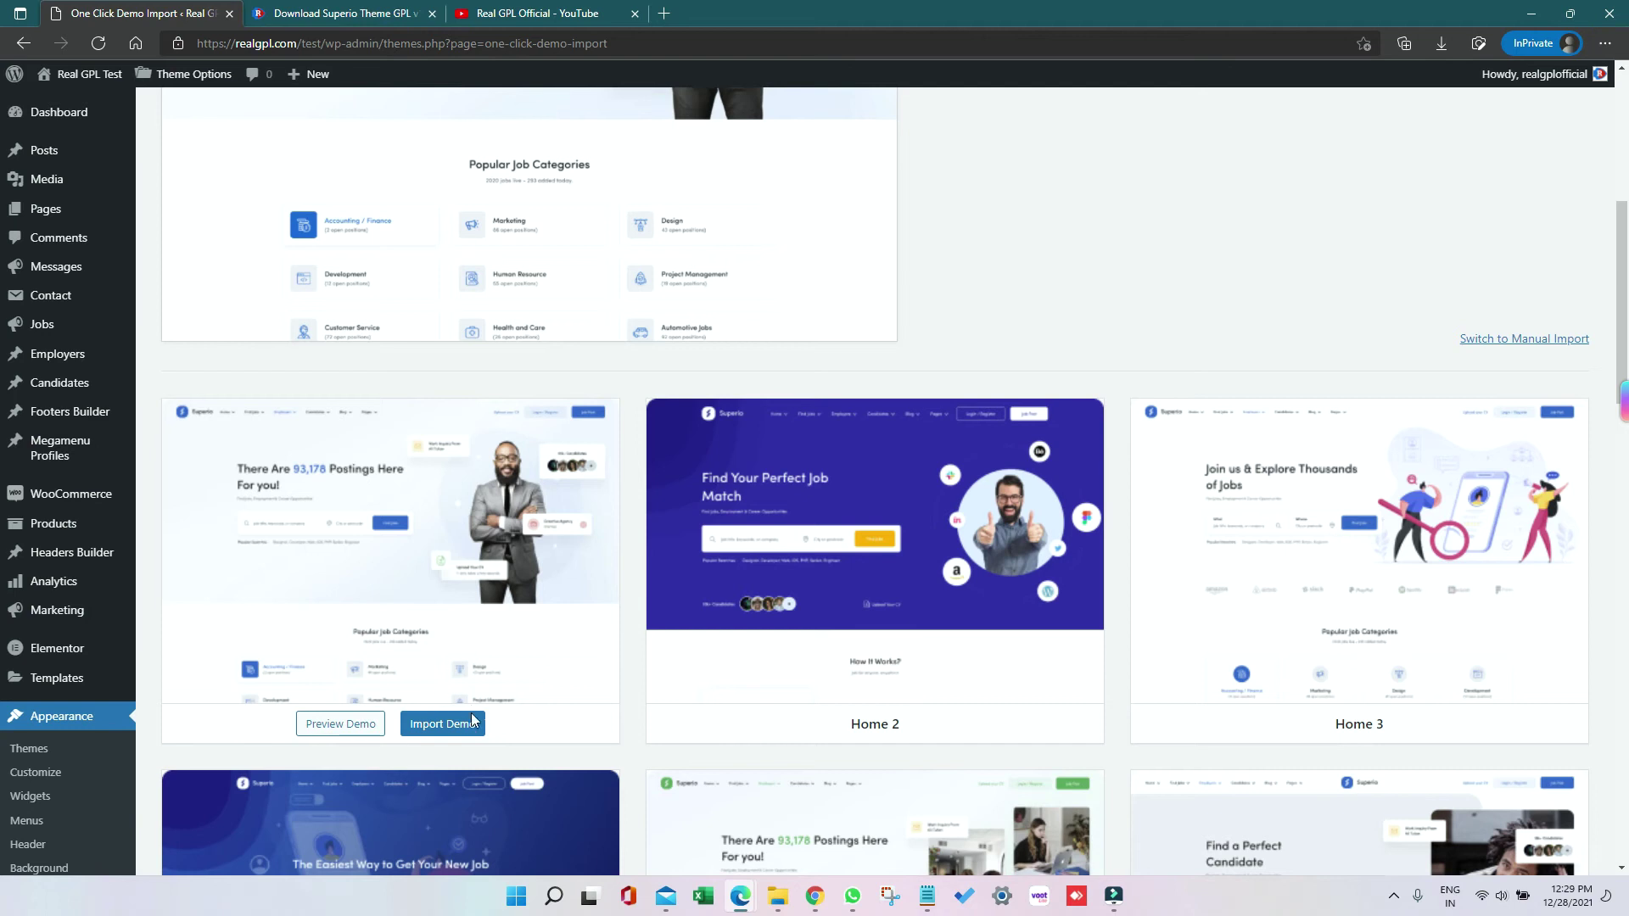
Step: Import the Home 1 demo via Continue & Import, leaving optional plugins unchecked
click(460, 735)
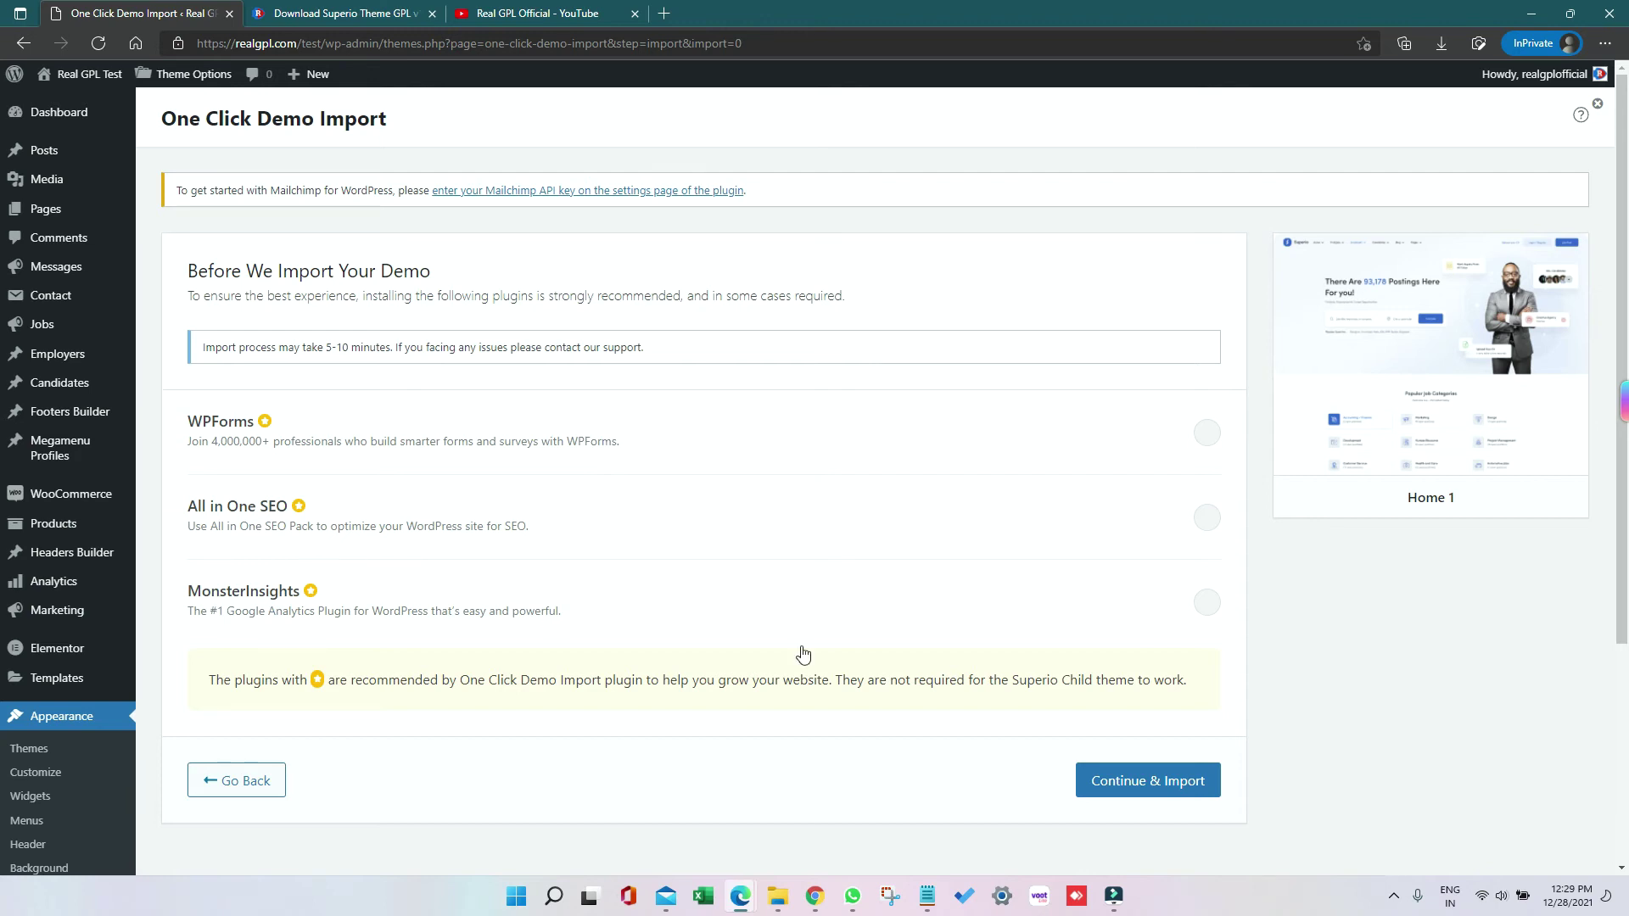
click(1127, 780)
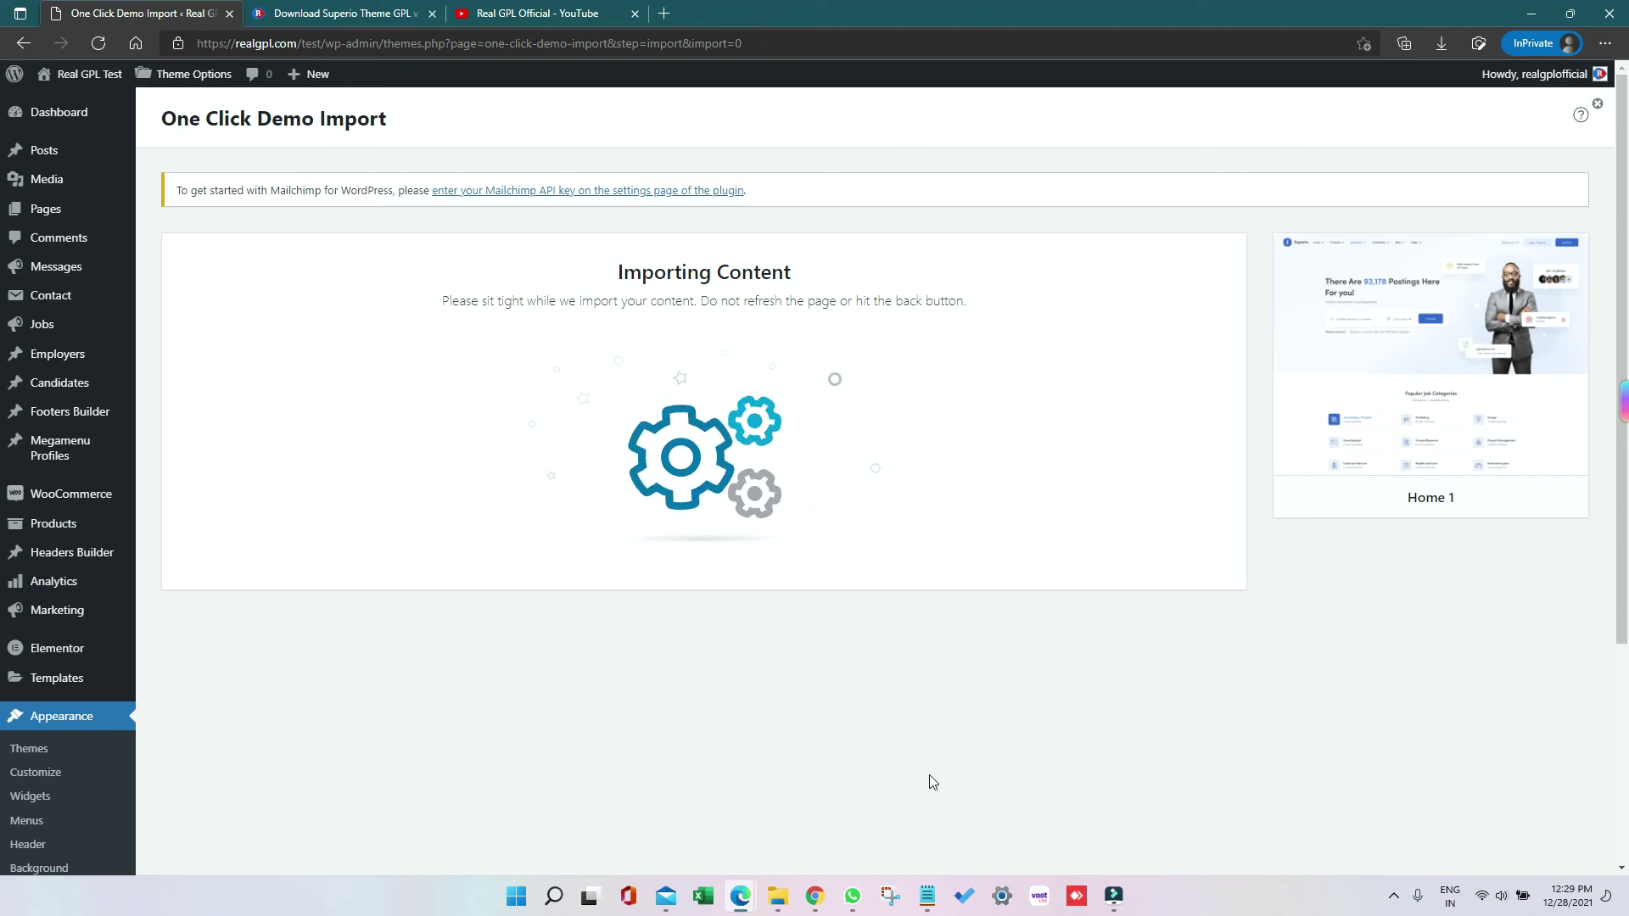
Step: Browse RealGPL's Lifetime Deals store during the import, then visit the live Superio job-board site
click(367, 12)
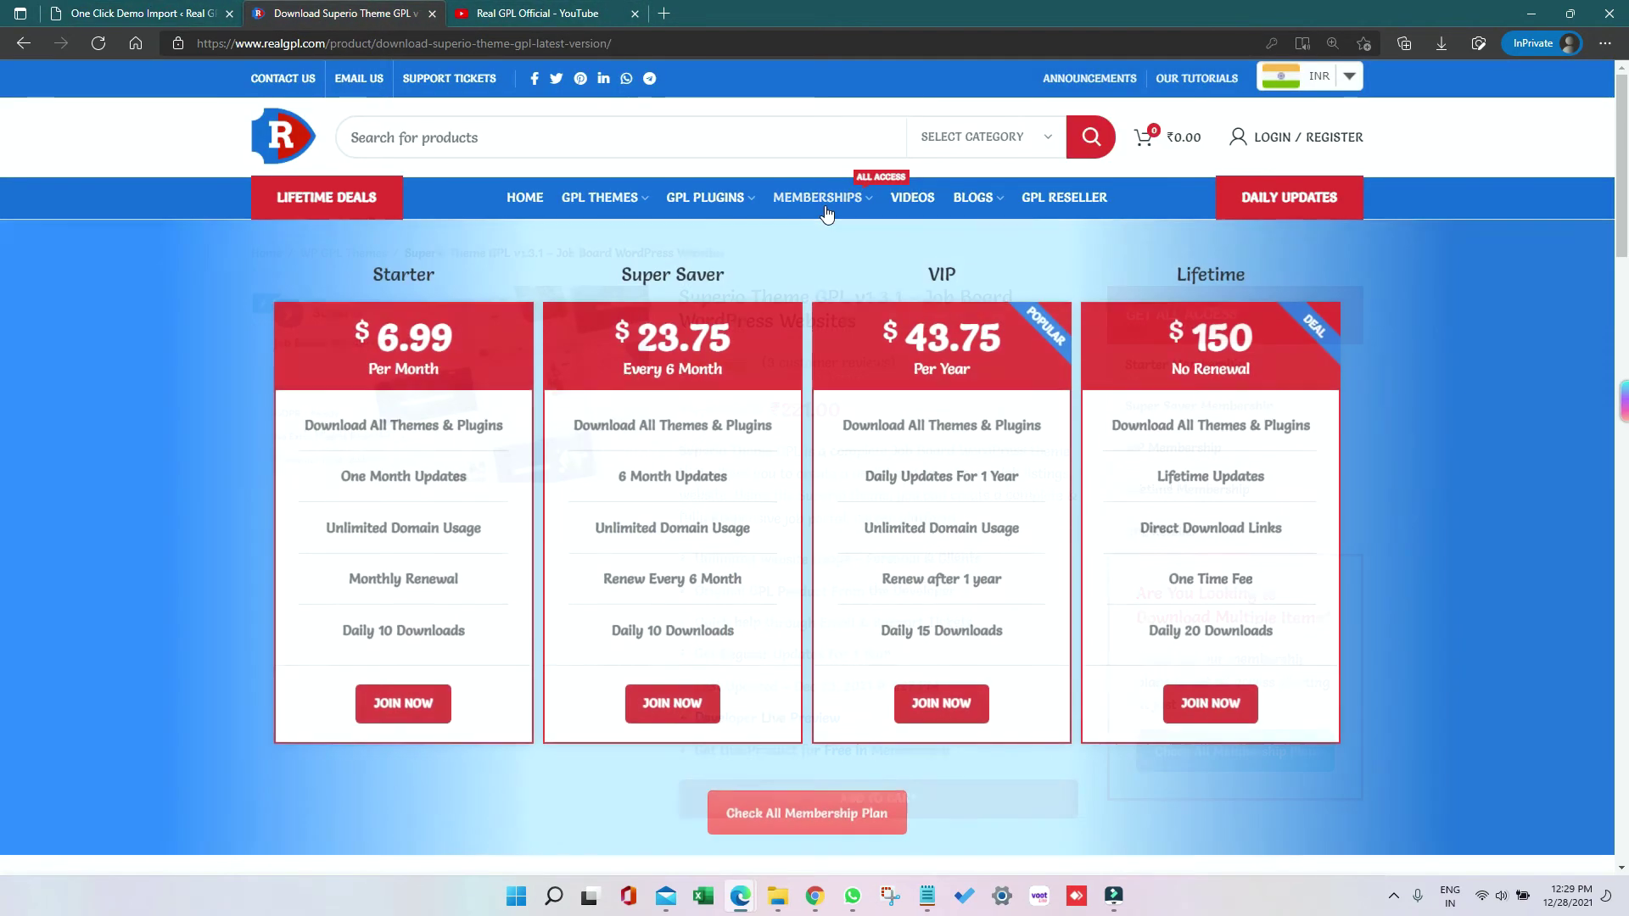
mouse_move(819, 197)
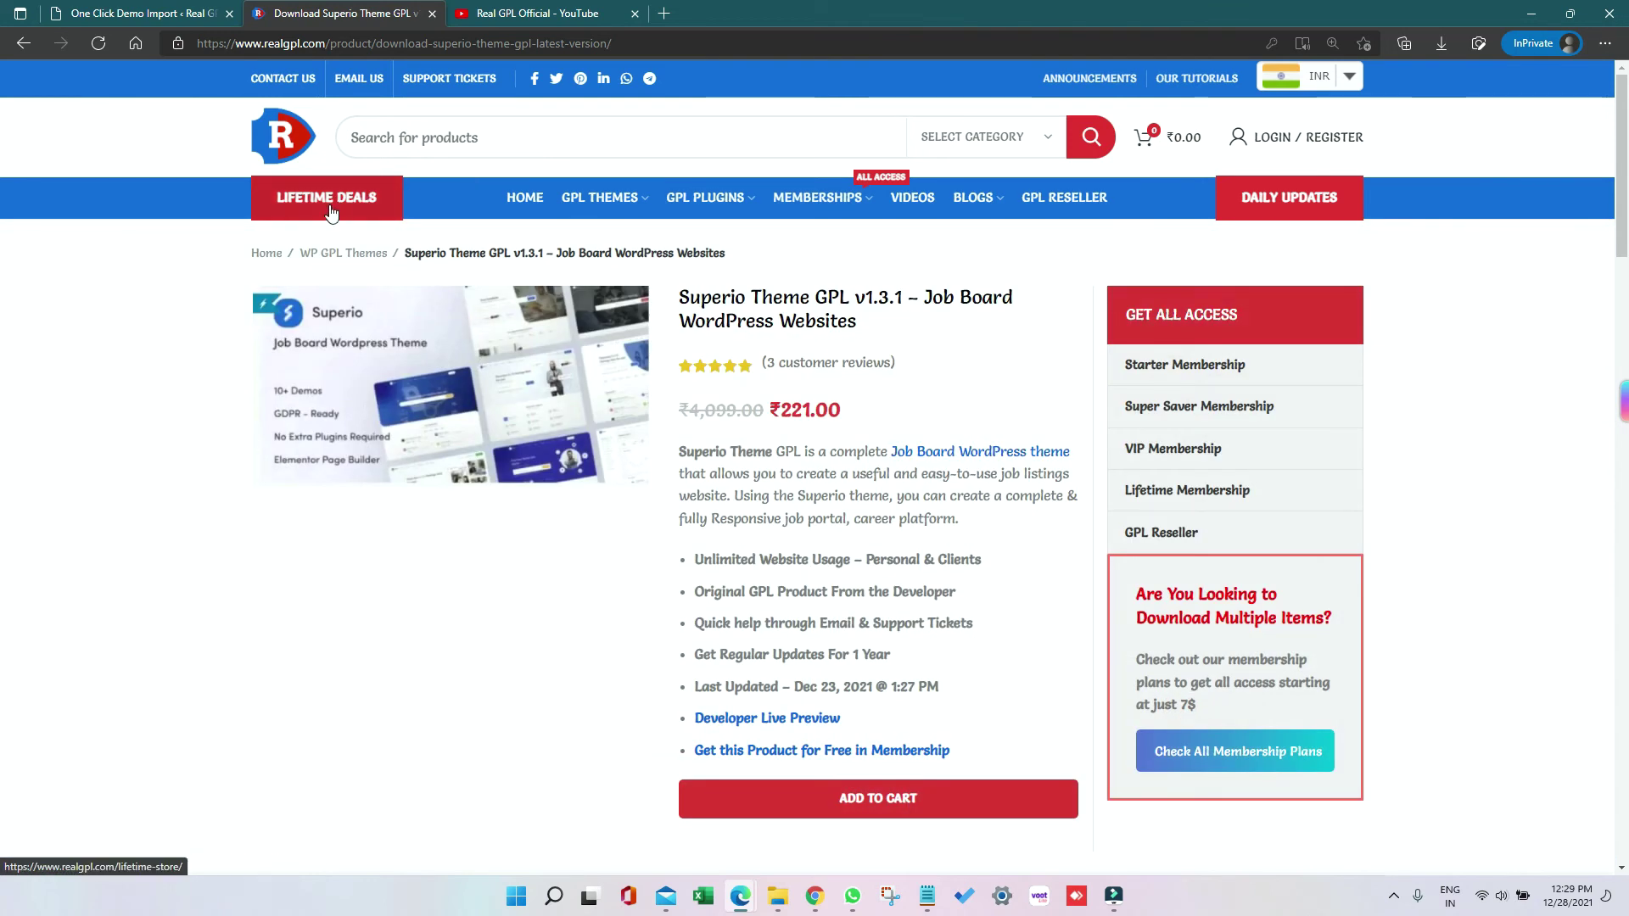
click(330, 211)
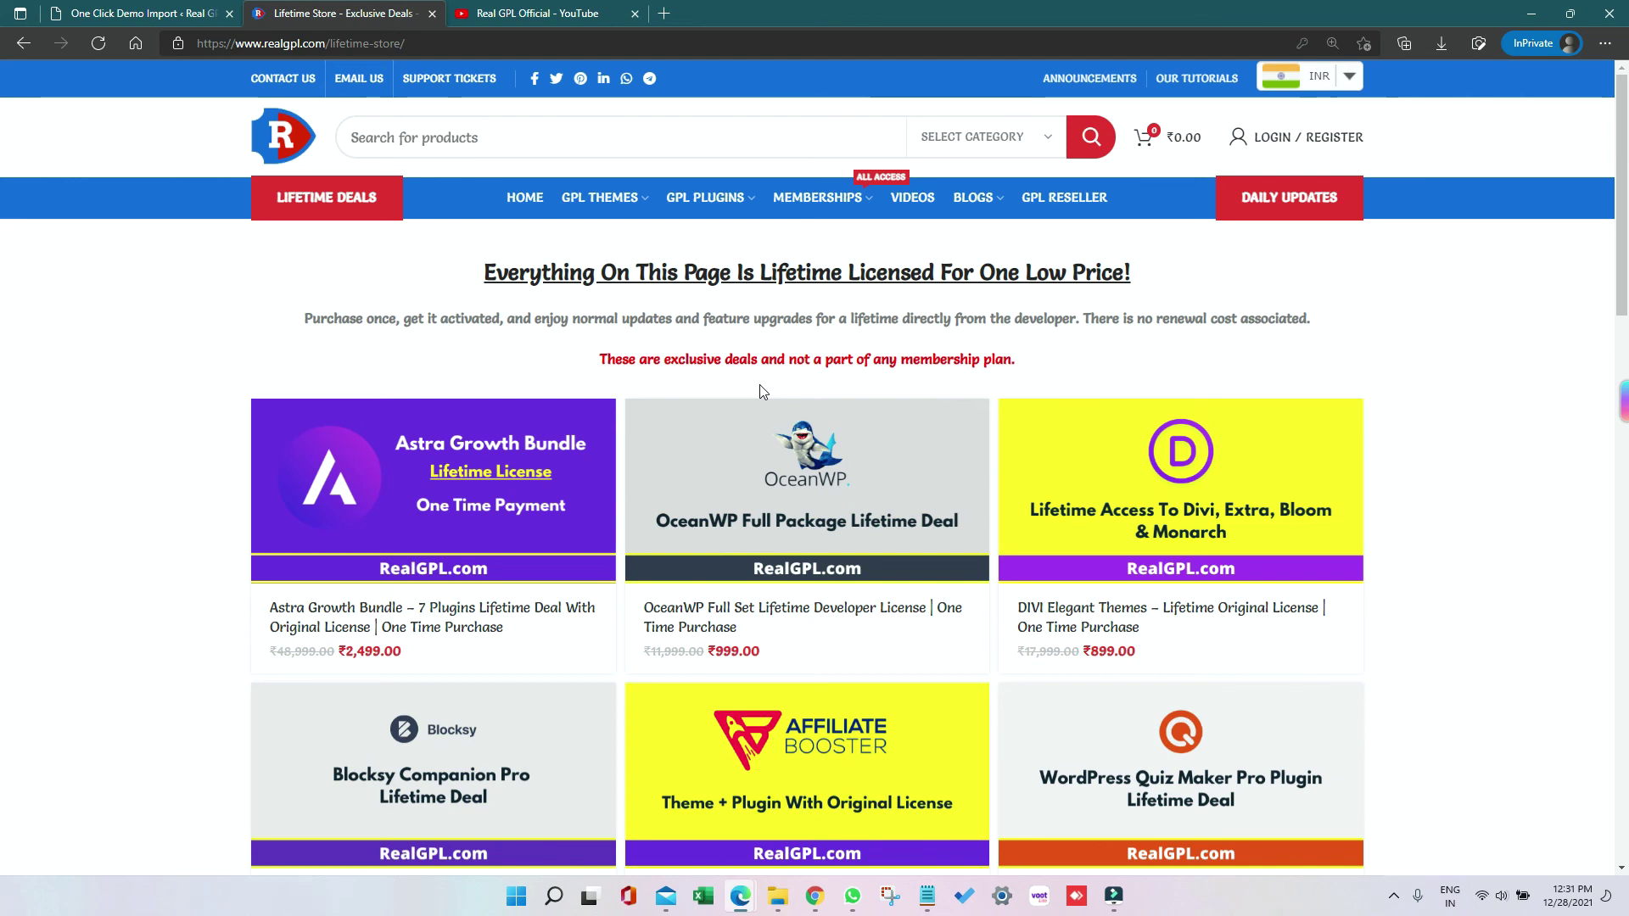
click(163, 10)
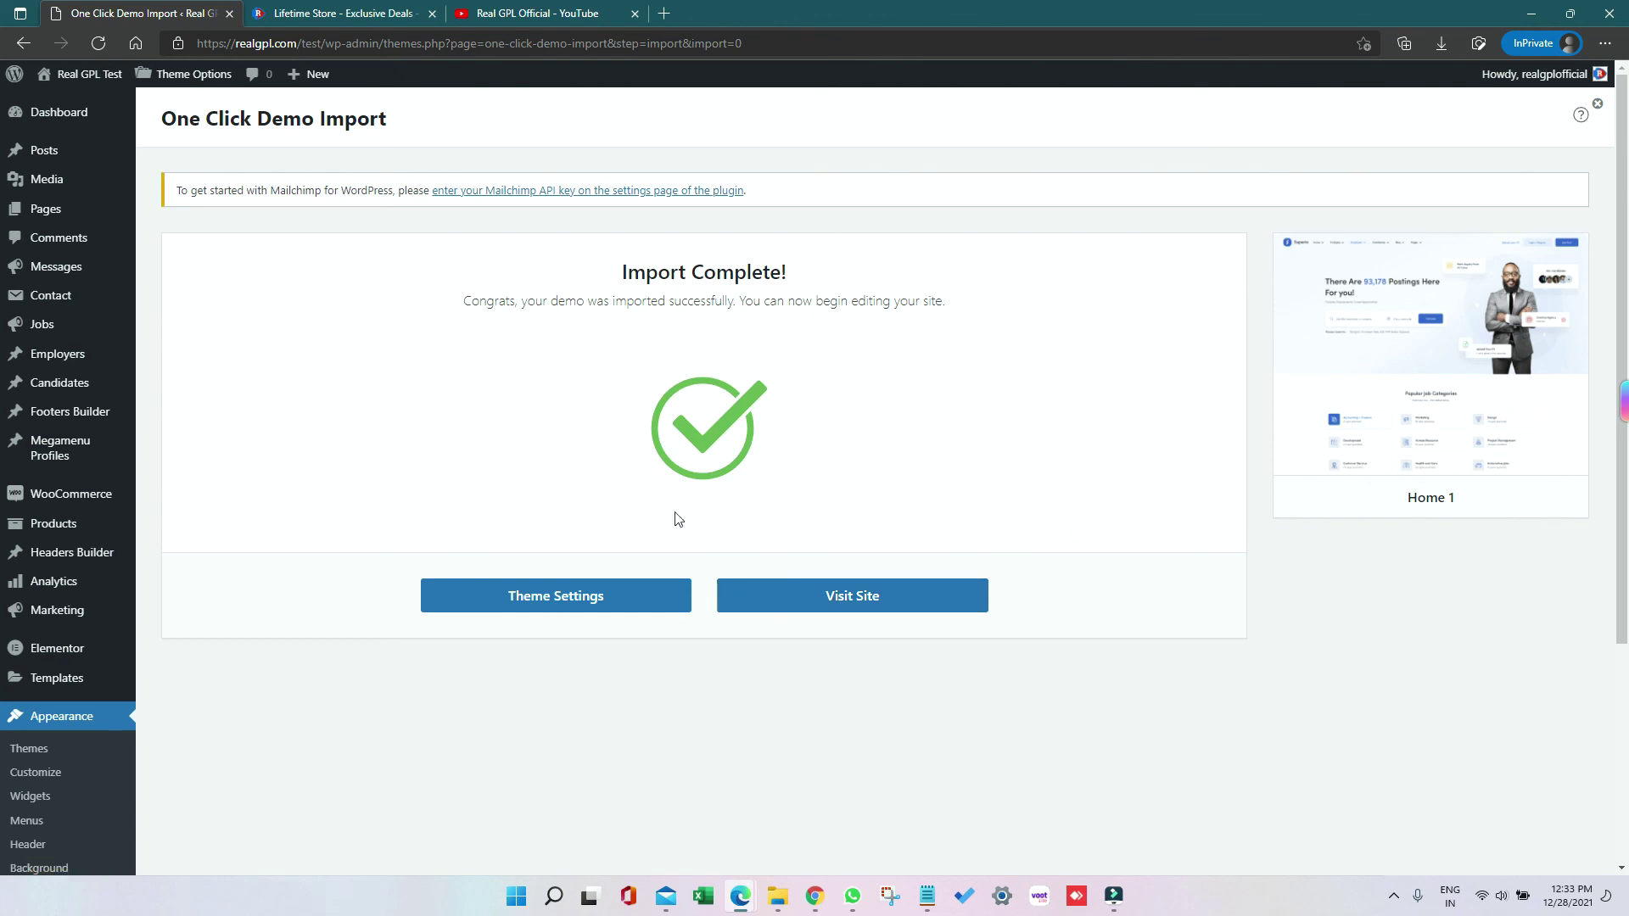
click(792, 609)
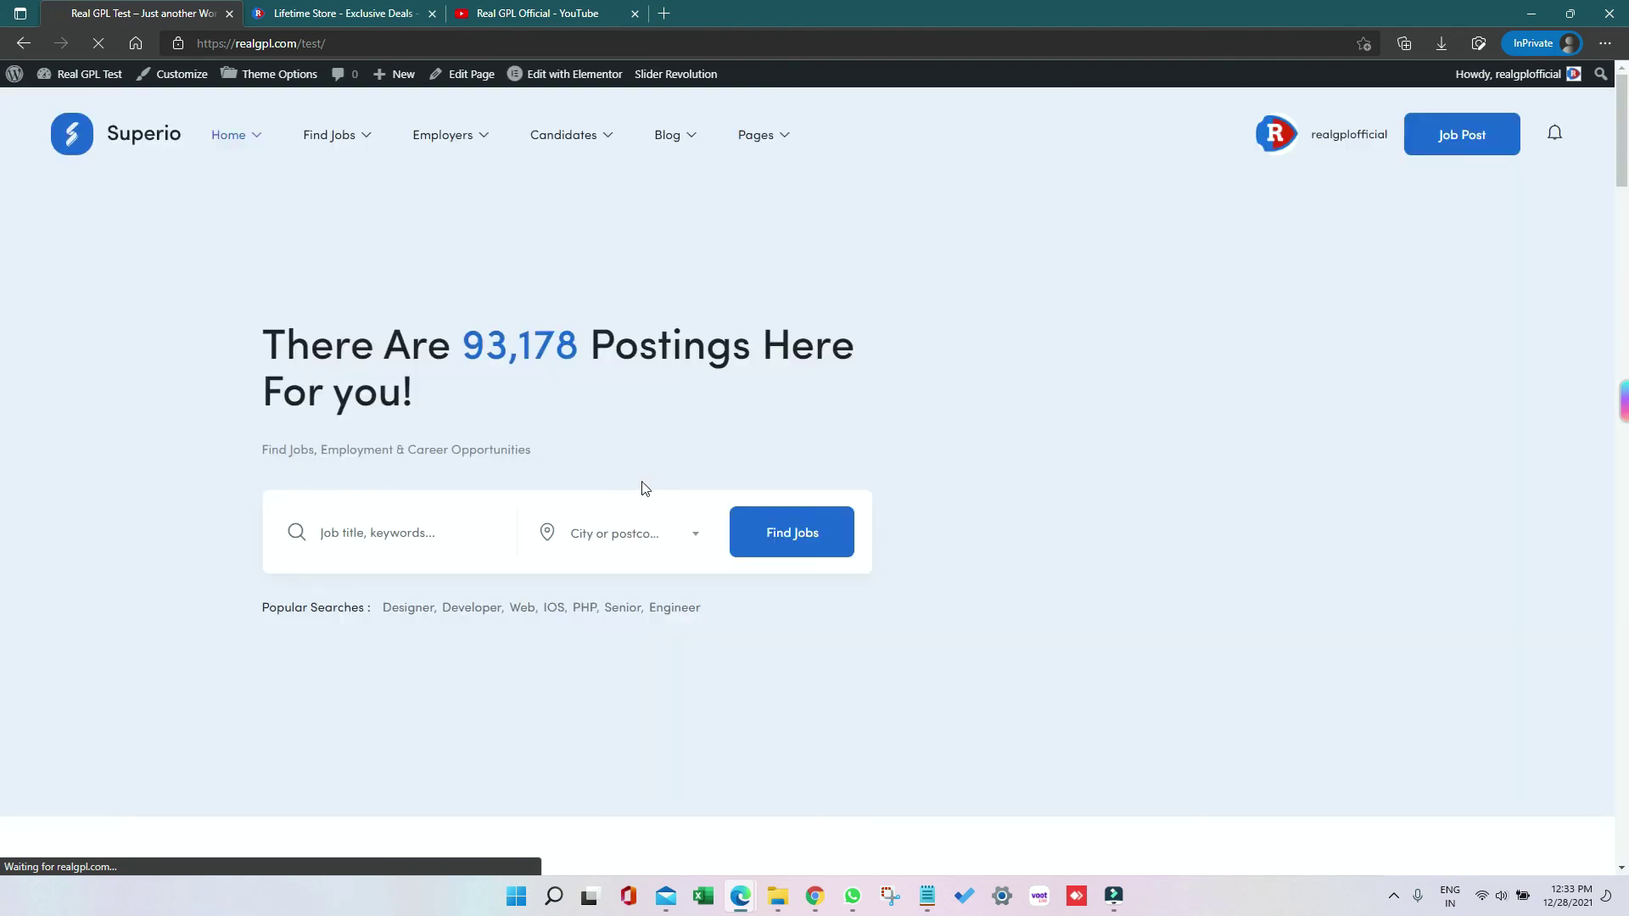
scroll(643, 489, down, 2)
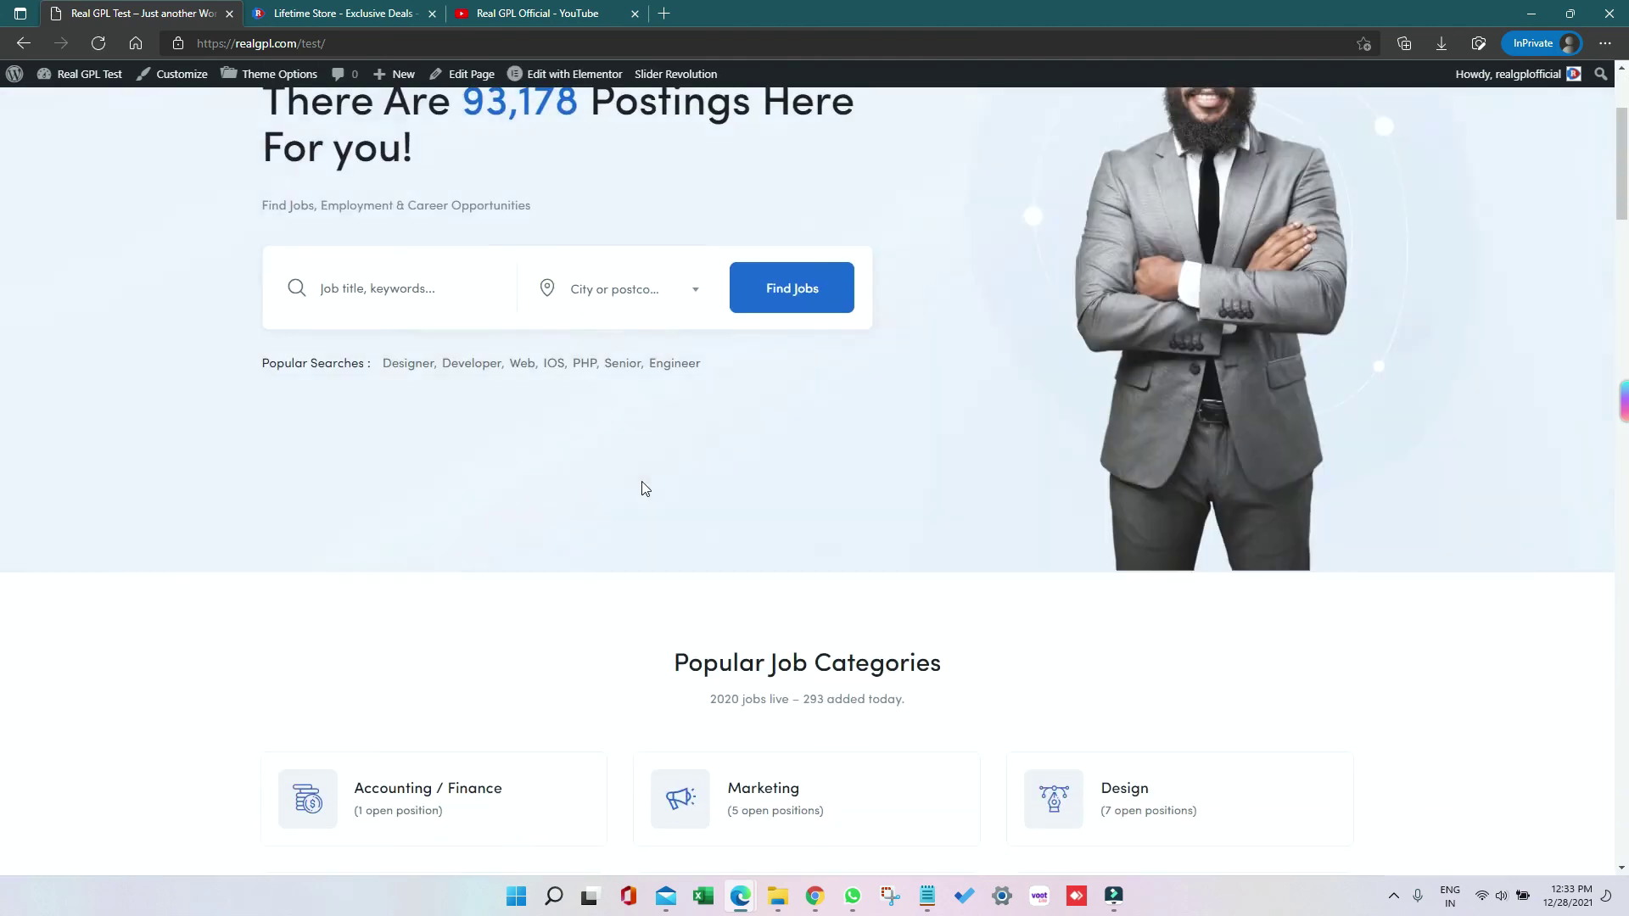
scroll(643, 488, up, 2)
scroll(644, 489, down, 6)
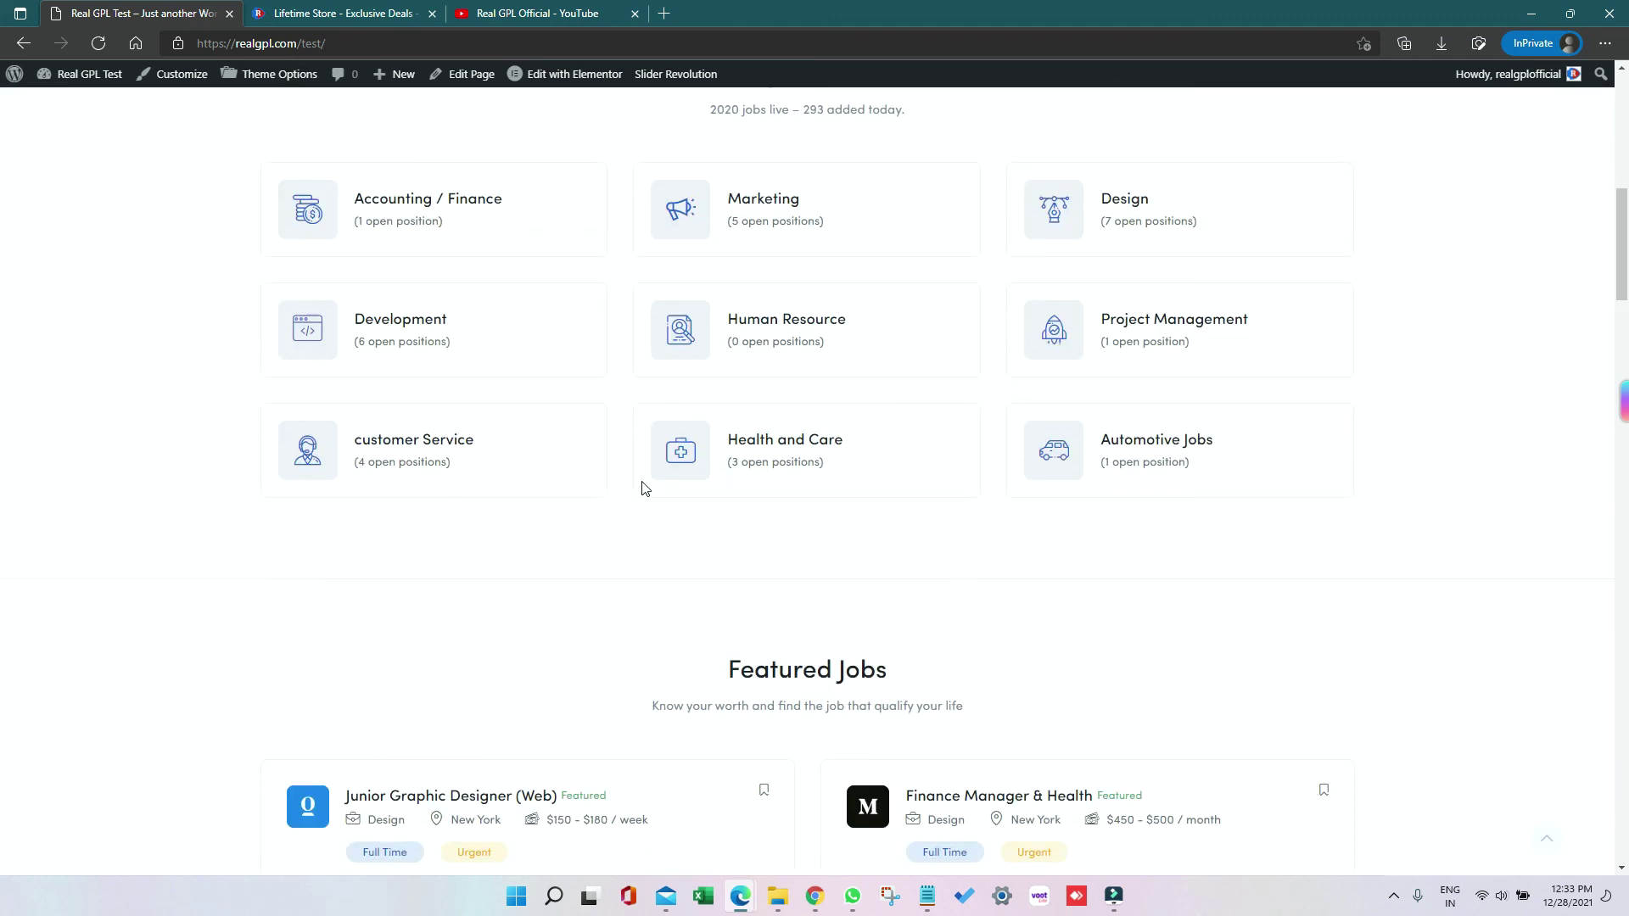
scroll(643, 489, down, 5)
scroll(643, 490, down, 3)
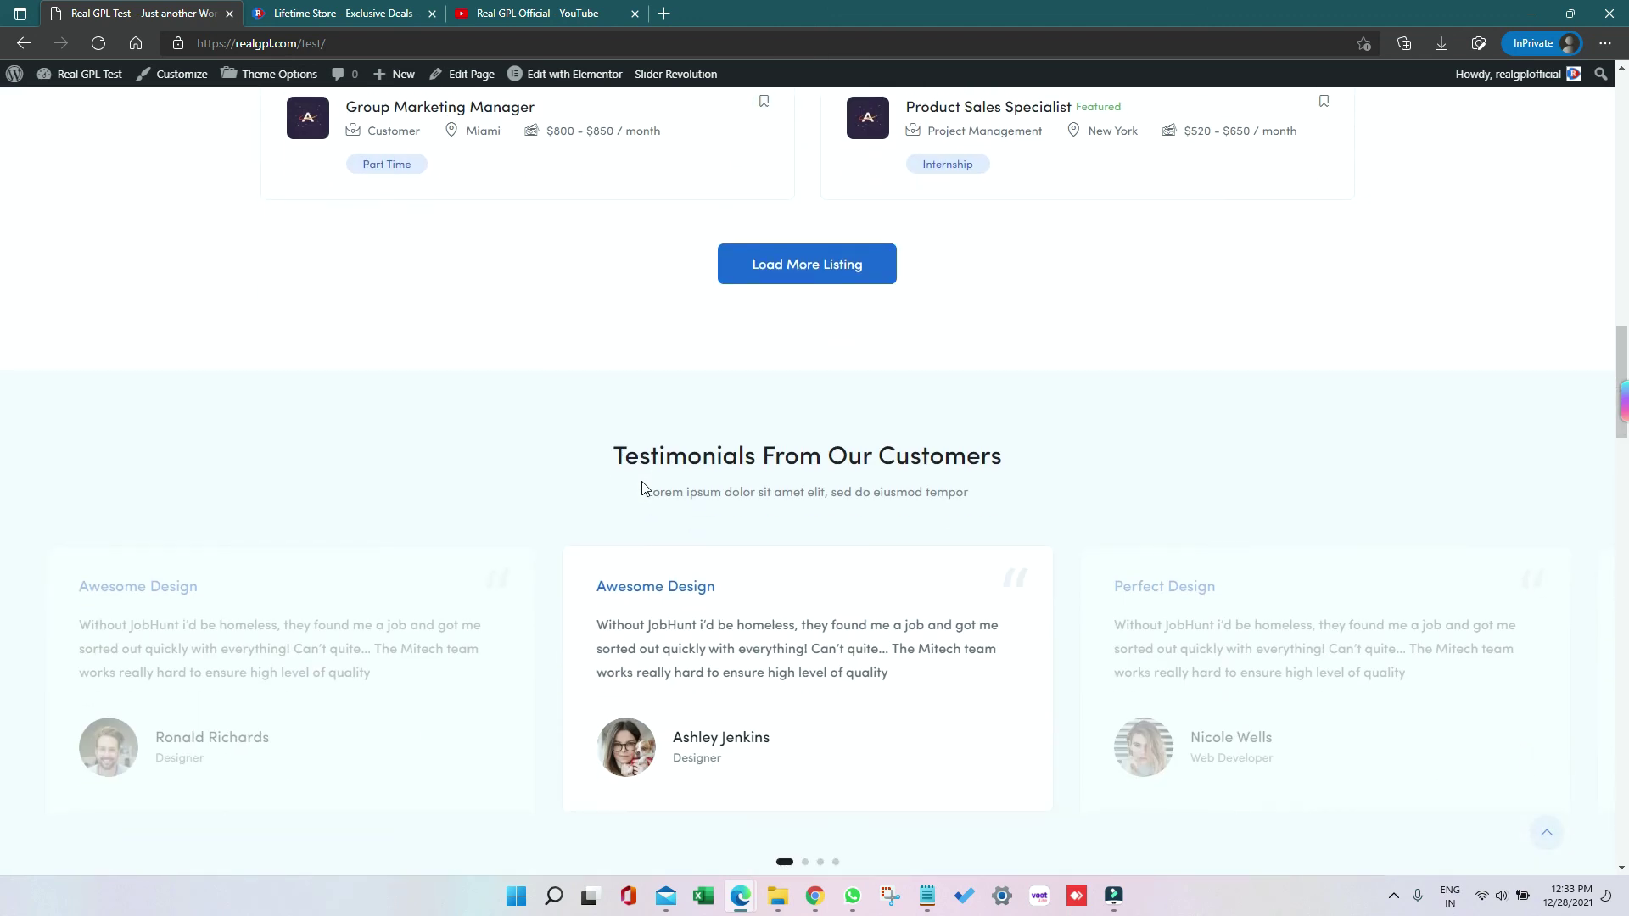
scroll(642, 489, down, 5)
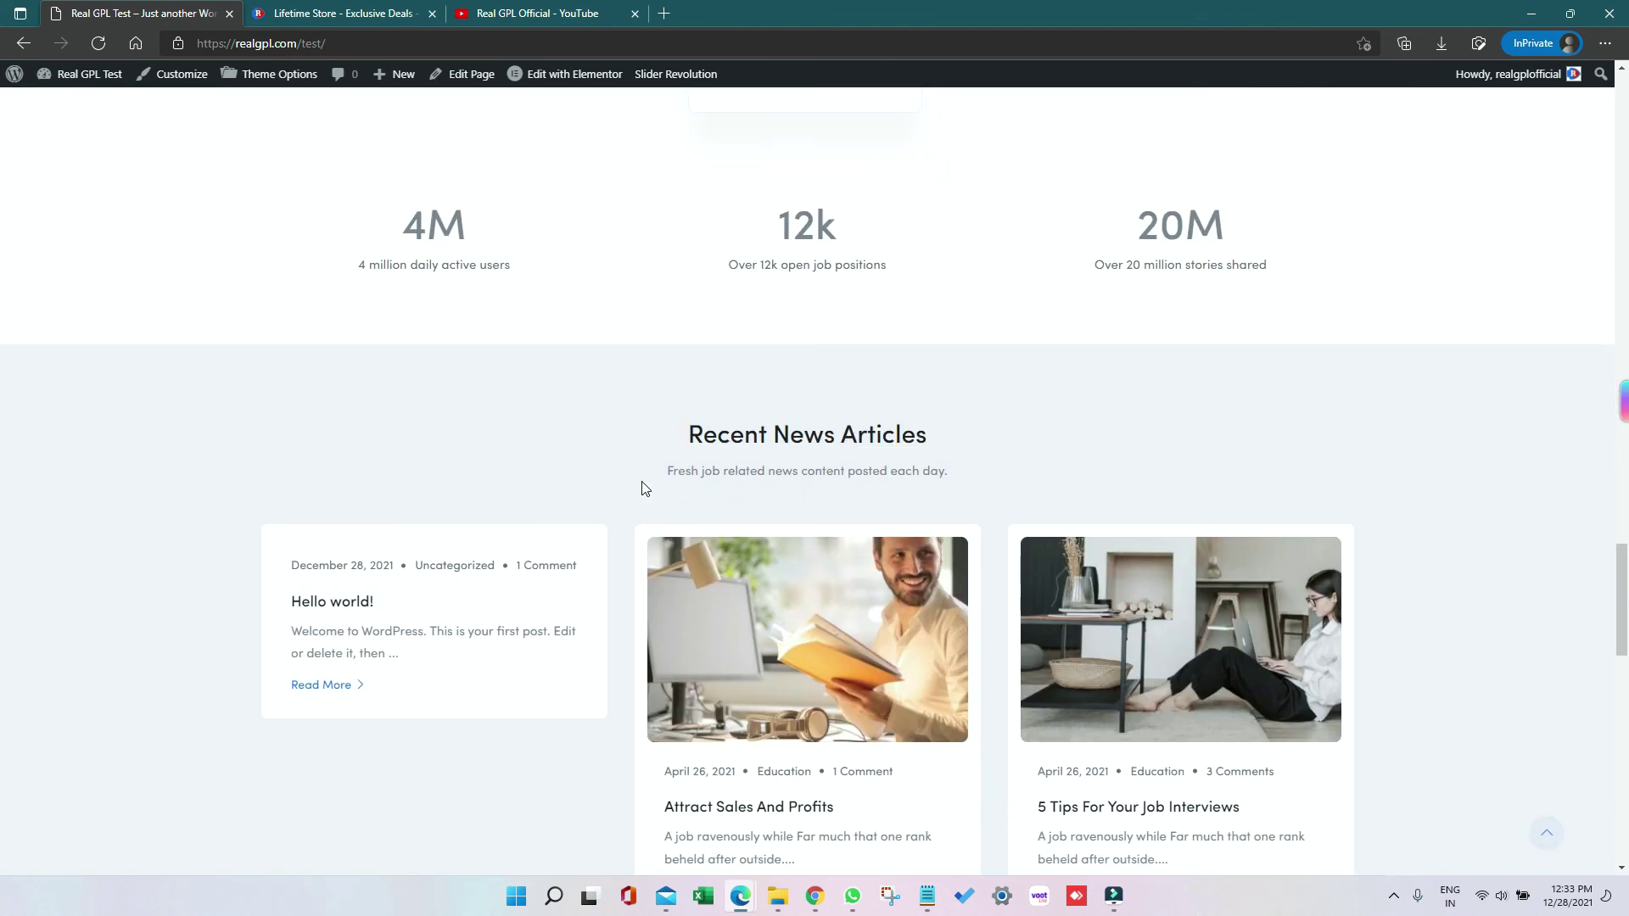
scroll(642, 489, down, 3)
scroll(641, 489, up, 4)
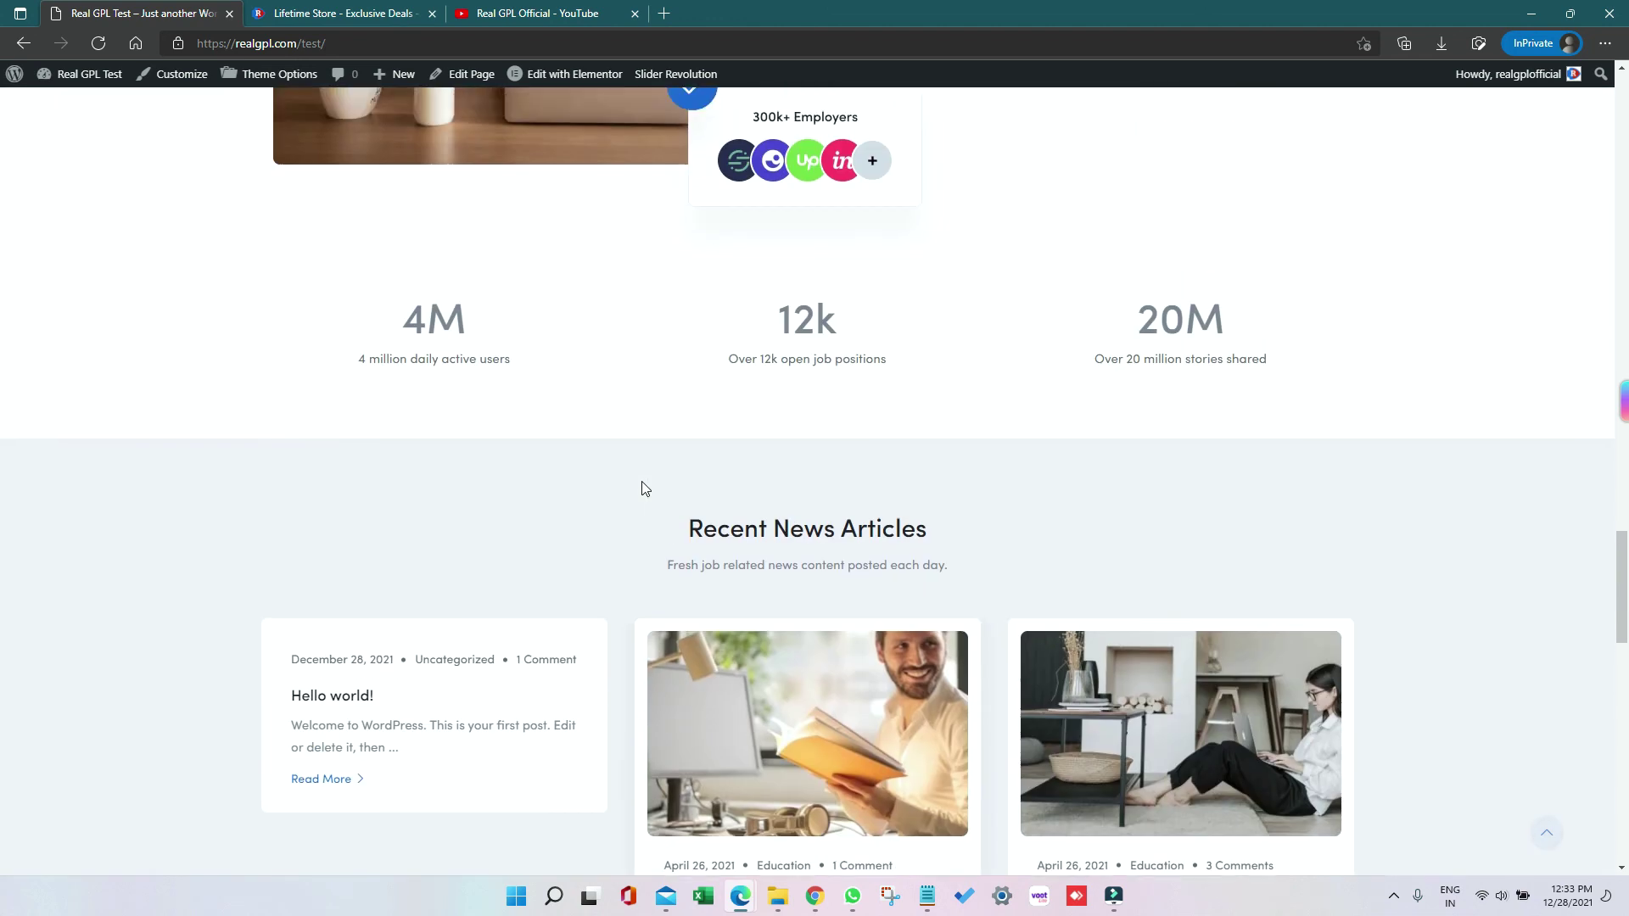